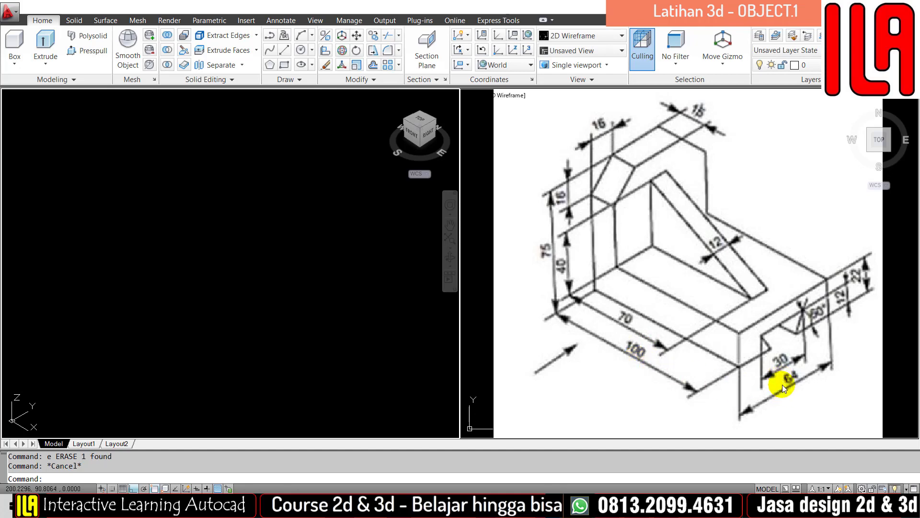
pyautogui.click(103, 354)
pyautogui.click(58, 413)
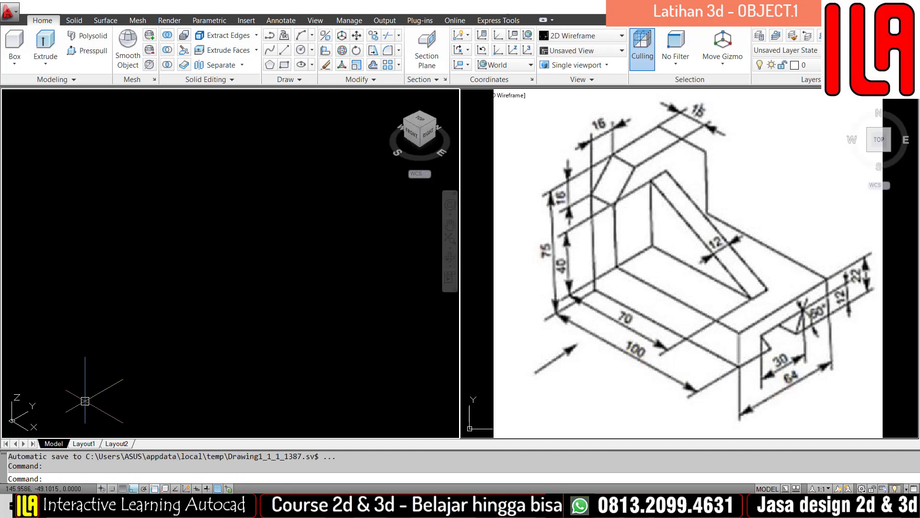
pyautogui.click(156, 363)
pyautogui.click(149, 381)
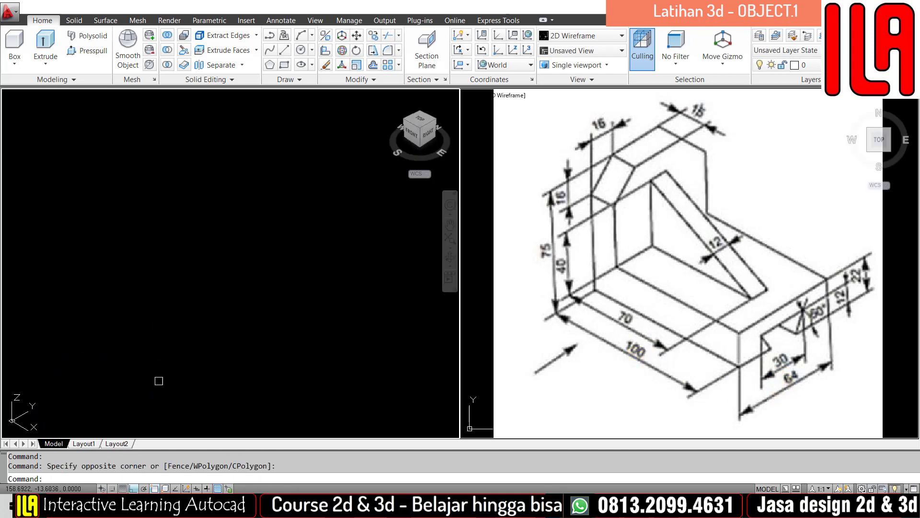
# Draw a 100 by 64 rectangle on the ground plane as the base outline.
pyautogui.write('rec')
pyautogui.press('Return')
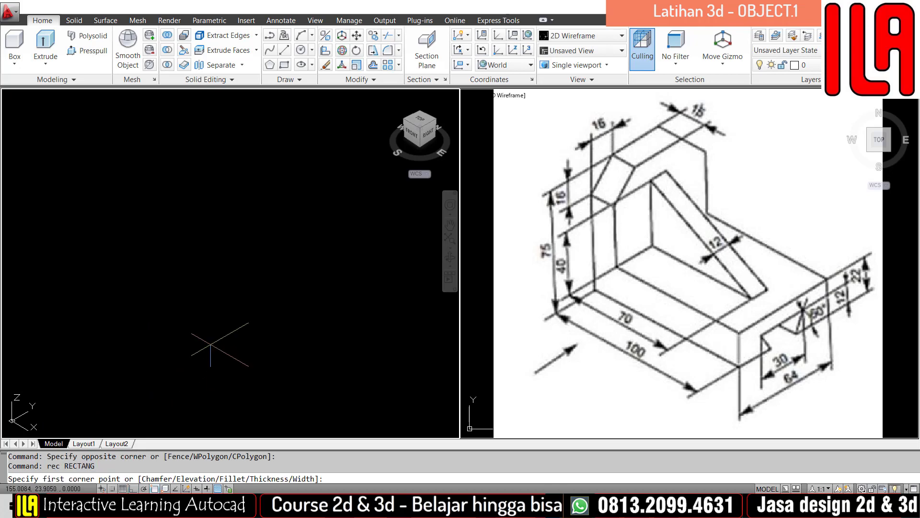
pyautogui.click(173, 277)
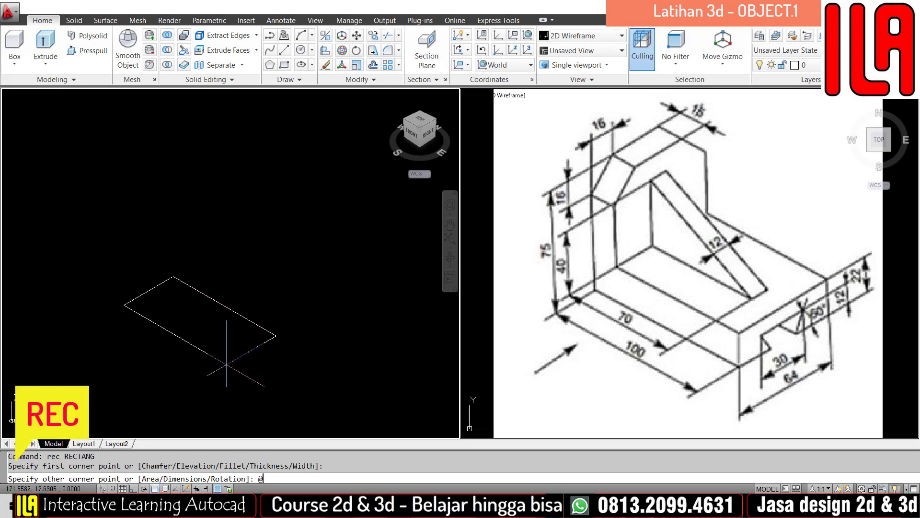
pyautogui.write('@100,64')
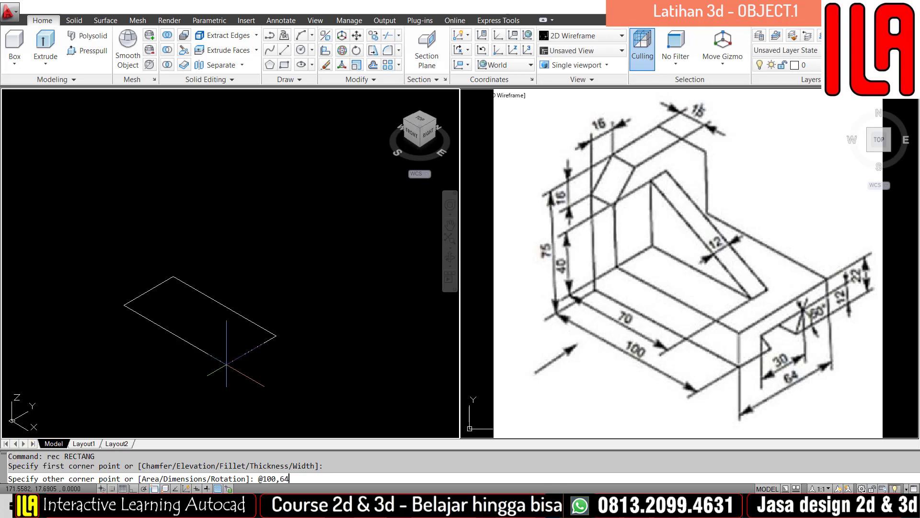
pyautogui.press('Return')
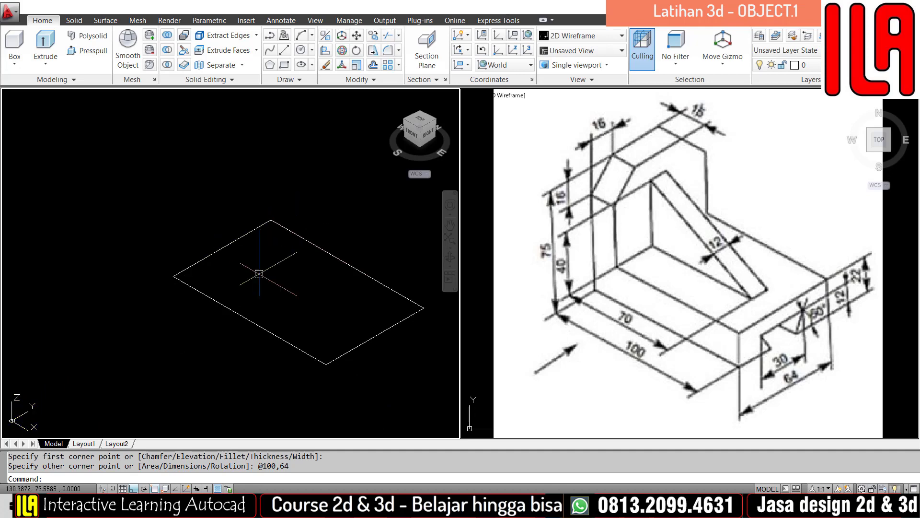
pyautogui.moveTo(259, 274); pyautogui.dragTo(252, 269, button='middle')
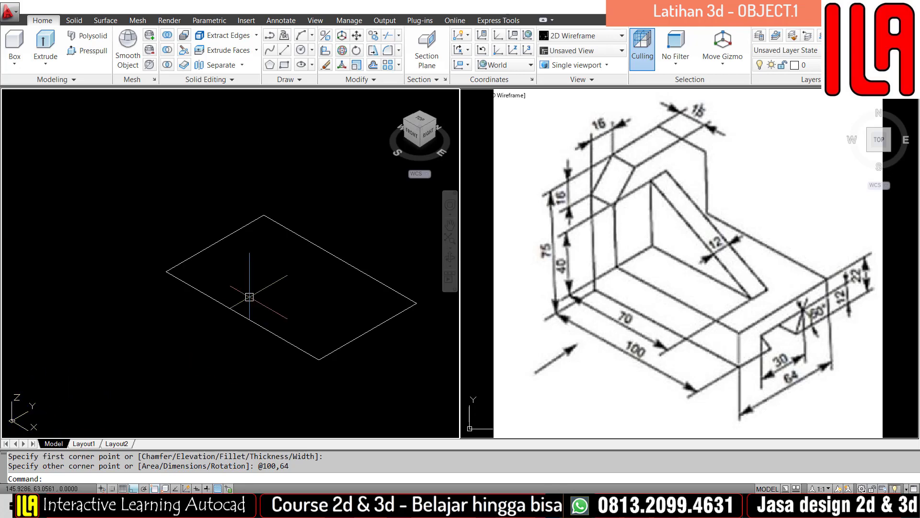
pyautogui.moveTo(262, 300); pyautogui.dragTo(246, 306, button='middle')
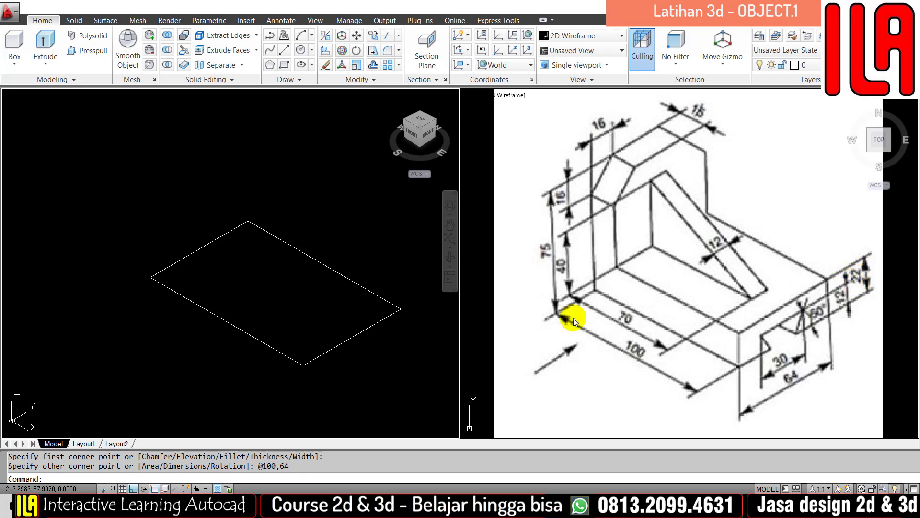
# Extrude the base rectangle 22 upward into a solid block.
pyautogui.click(410, 339)
pyautogui.press('Escape')
pyautogui.press('Escape')
pyautogui.press('Escape')
pyautogui.write('ext')
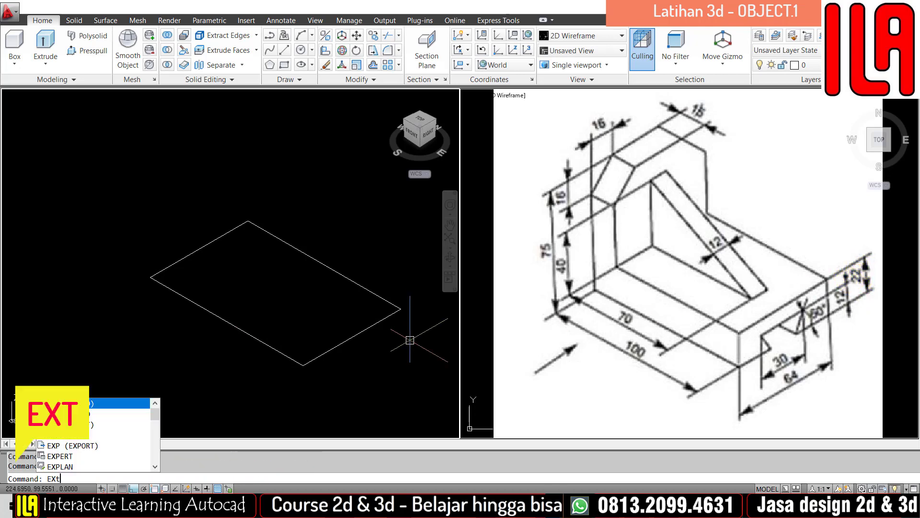
pyautogui.press('Return')
pyautogui.click(361, 380)
pyautogui.click(301, 323)
pyautogui.press('Return')
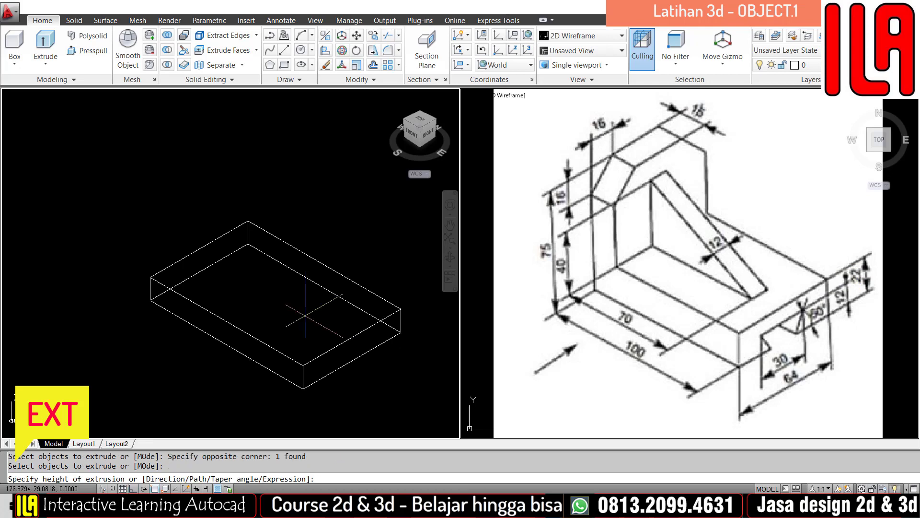
pyautogui.press('Return')
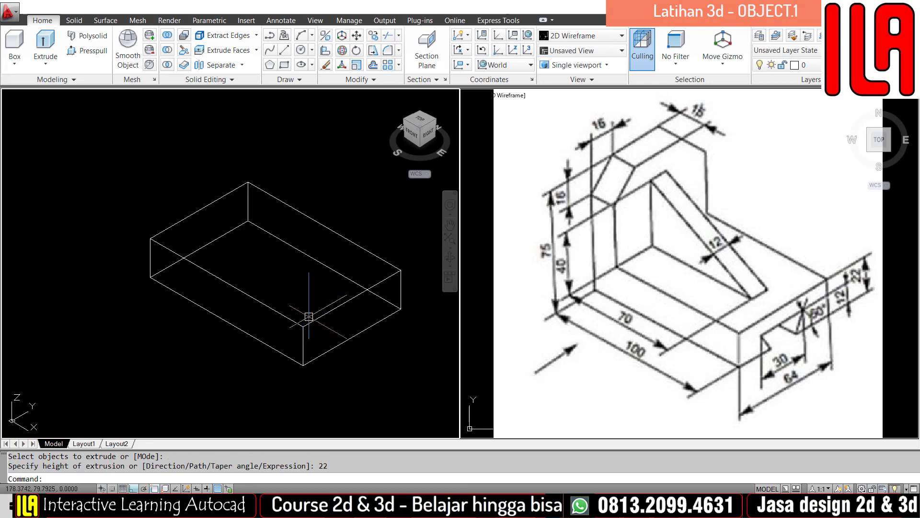
pyautogui.moveTo(299, 301); pyautogui.dragTo(294, 315, button='middle')
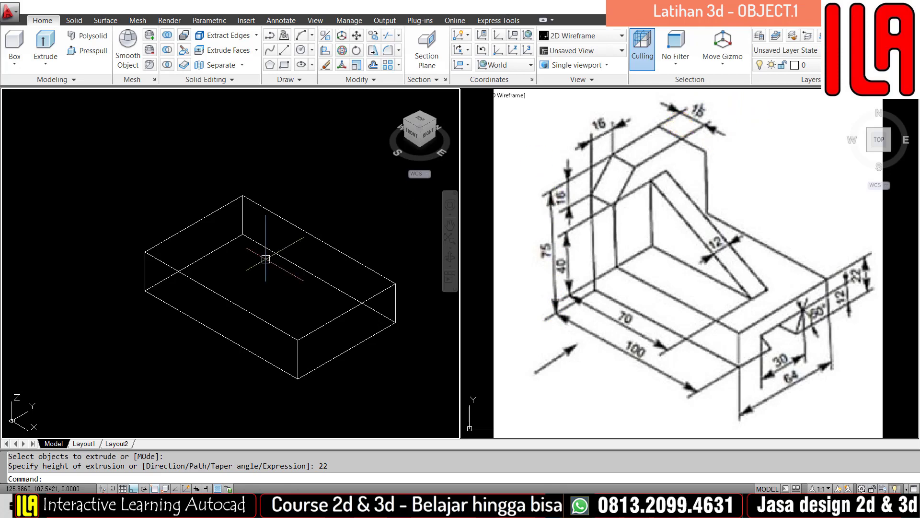
pyautogui.press('Escape')
pyautogui.press('Escape')
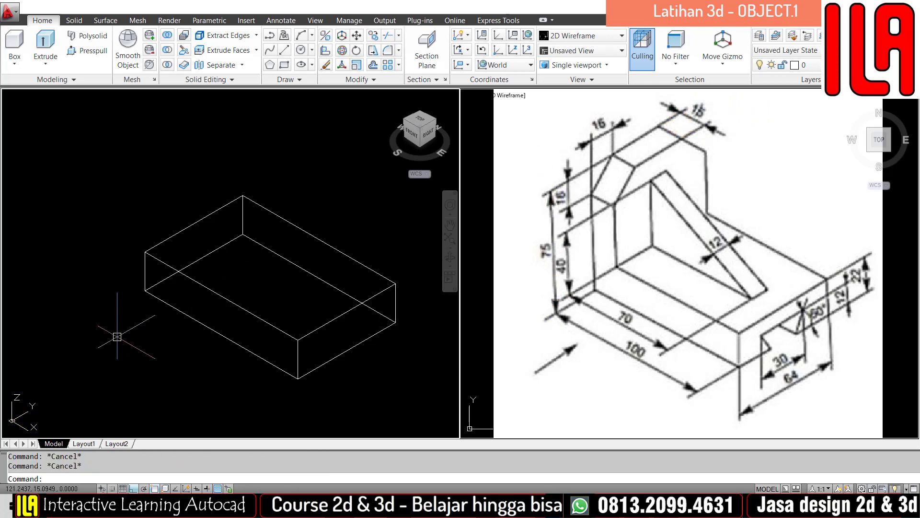
pyautogui.write('ucs')
pyautogui.press('Return')
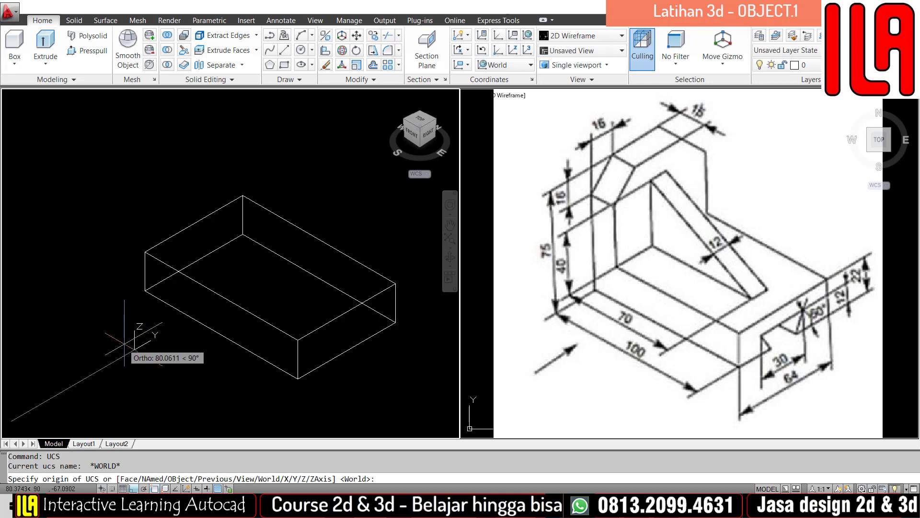
pyautogui.press('Escape')
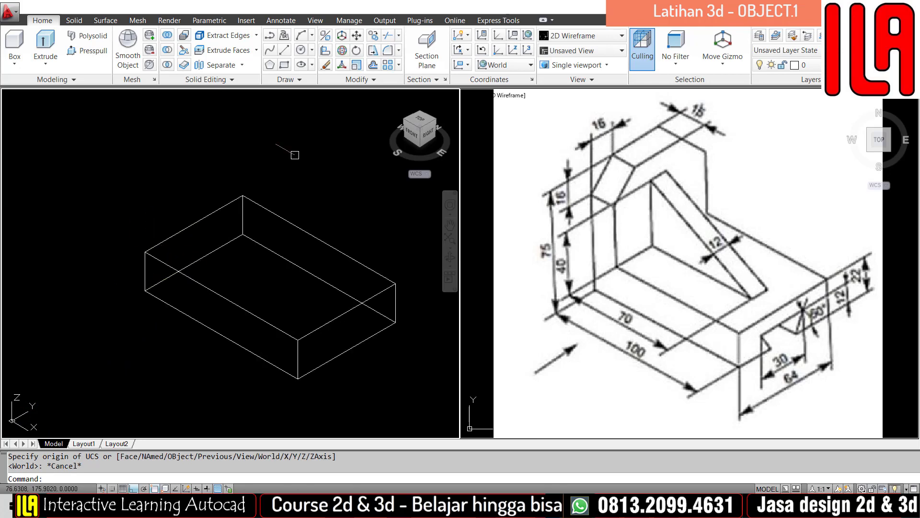
pyautogui.press('Escape')
# Align the UCS to the long front side face of the base block.
pyautogui.write('u')
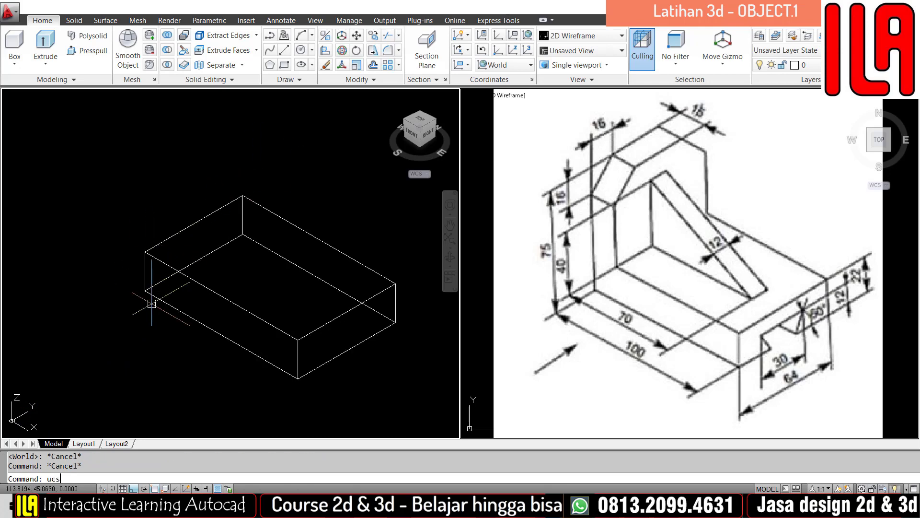
pyautogui.write('cs')
pyautogui.press('Return')
pyautogui.write('f')
pyautogui.press('Return')
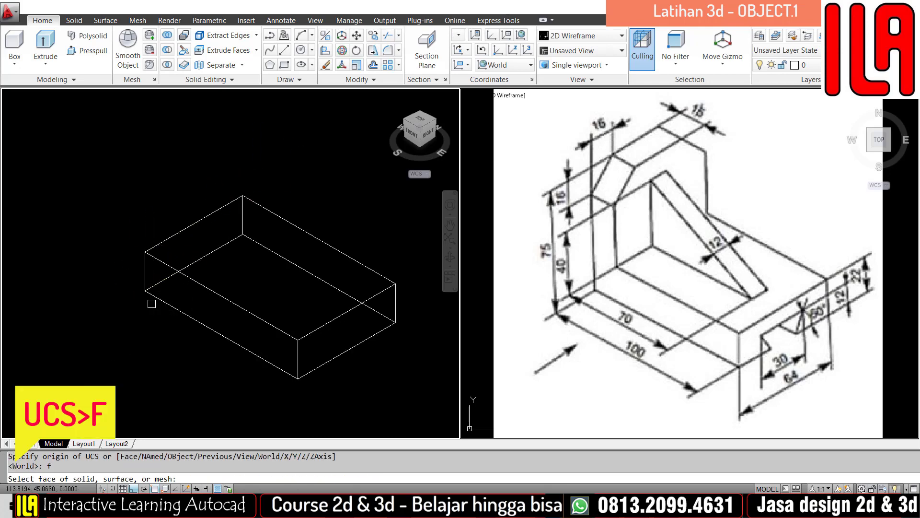
pyautogui.click(163, 287)
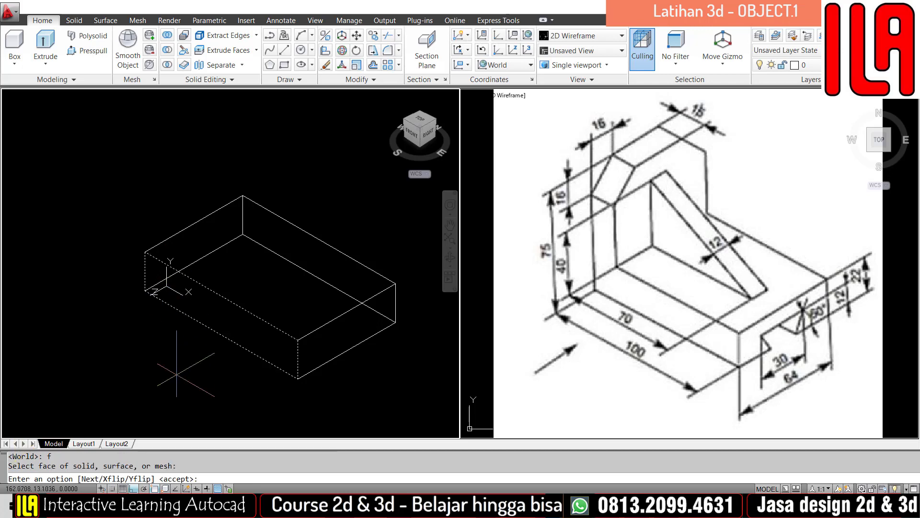
pyautogui.press('Return')
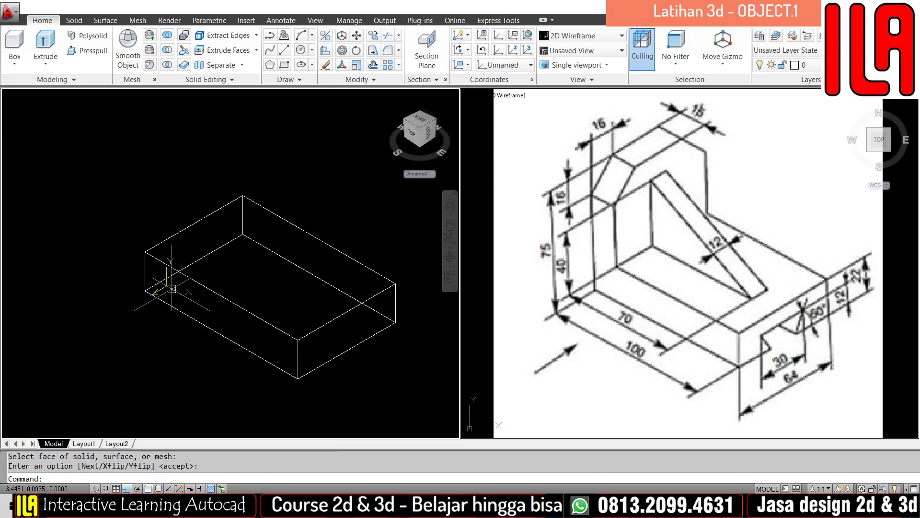
# Draw a 15 by 75 upright rectangle in free space beside the base block, parallel to its long front face.
pyautogui.scroll(2, 172, 289)
pyautogui.write('rec')
pyautogui.press('Return')
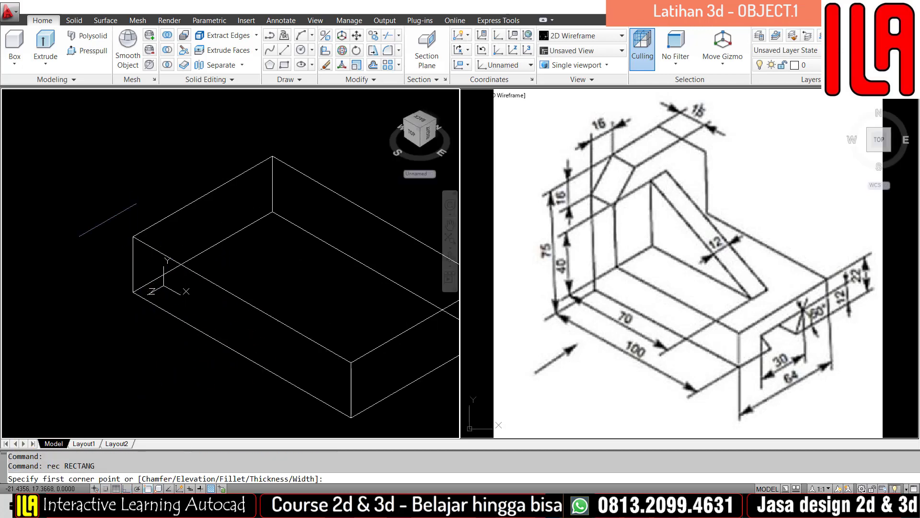
pyautogui.click(91, 141)
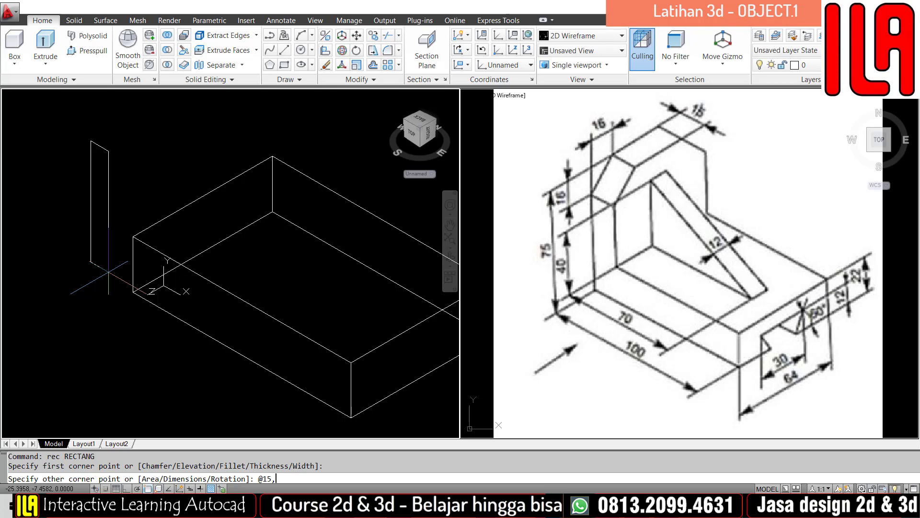
pyautogui.press('Return')
pyautogui.scroll(-3, 109, 272)
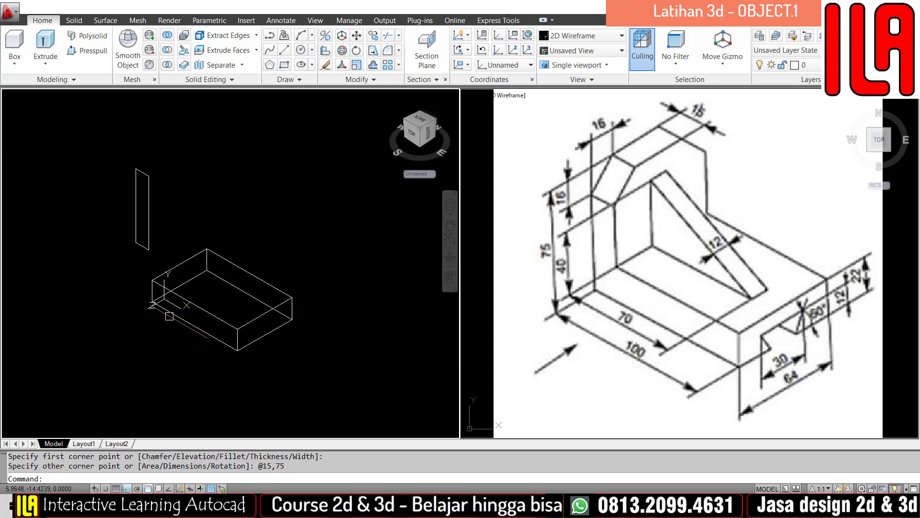
pyautogui.scroll(1, 167, 221)
pyautogui.scroll(1, 126, 224)
pyautogui.moveTo(126, 223); pyautogui.dragTo(218, 227, button='middle')
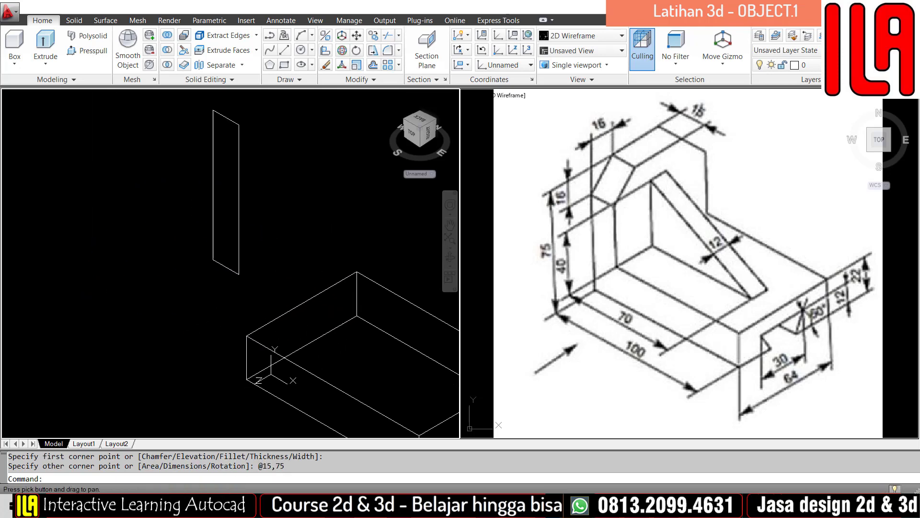
# Move the upright rectangle by its lower rear corner onto the bottom rear corner of the base block's long front face.
pyautogui.write('m')
pyautogui.press('Return')
pyautogui.click(261, 243)
pyautogui.click(233, 247)
pyautogui.press('Return')
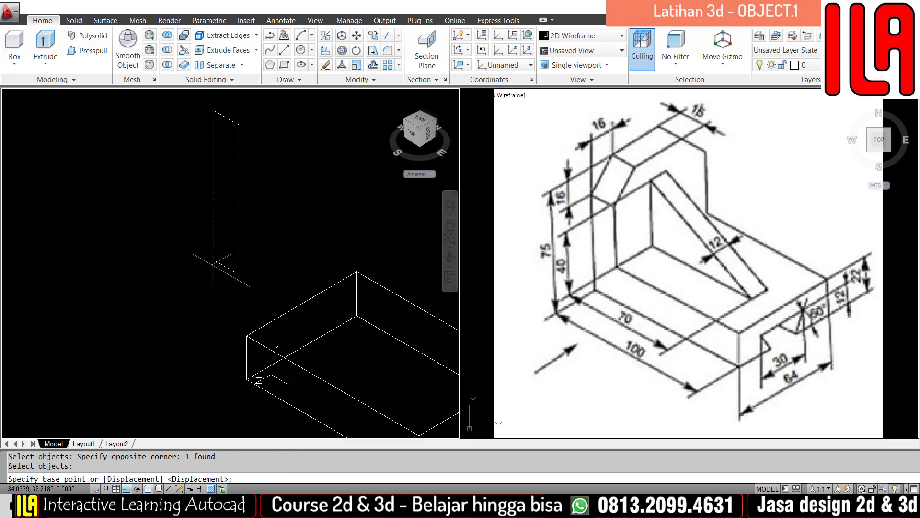
pyautogui.click(213, 261)
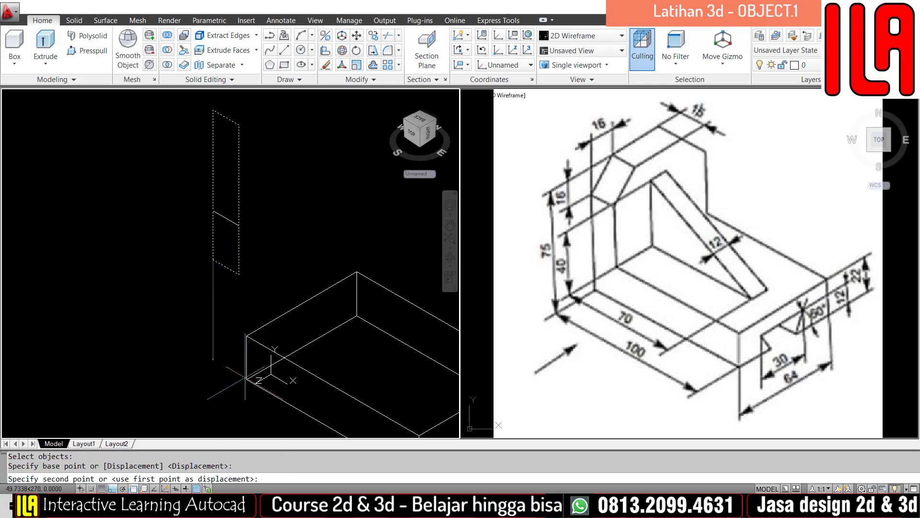
pyautogui.click(248, 379)
pyautogui.scroll(-2, 183, 331)
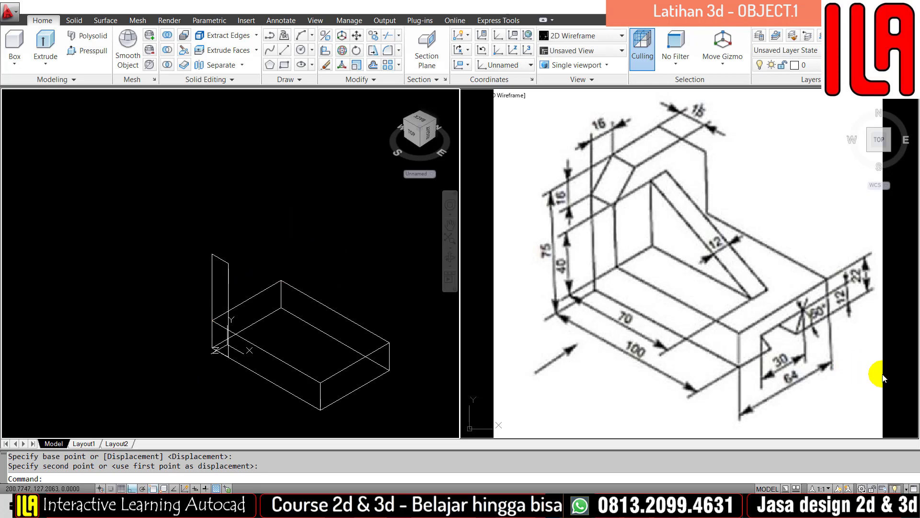
# Extrude the upright rectangle by -64 across the full width of the base block to form the back wall.
pyautogui.press('Escape')
pyautogui.press('Escape')
pyautogui.write('ext')
pyautogui.press('Return')
pyautogui.click(247, 280)
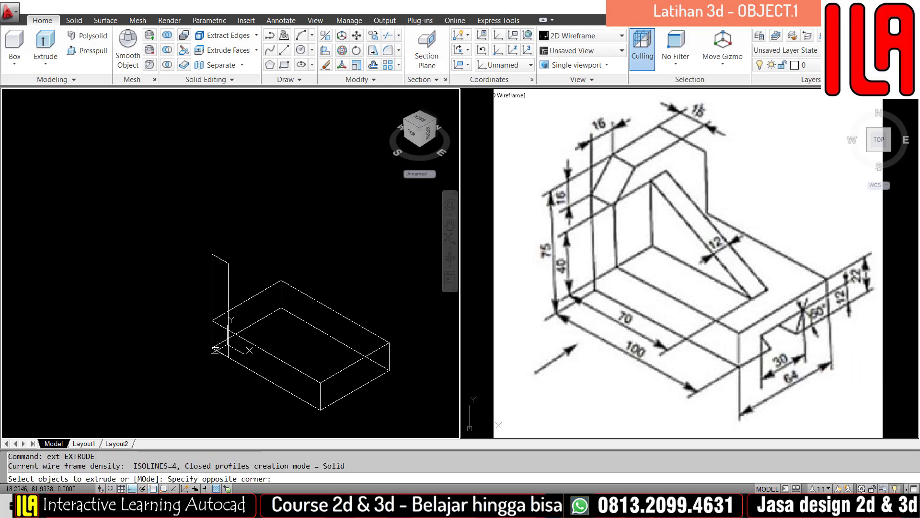
pyautogui.click(218, 269)
pyautogui.press('Return')
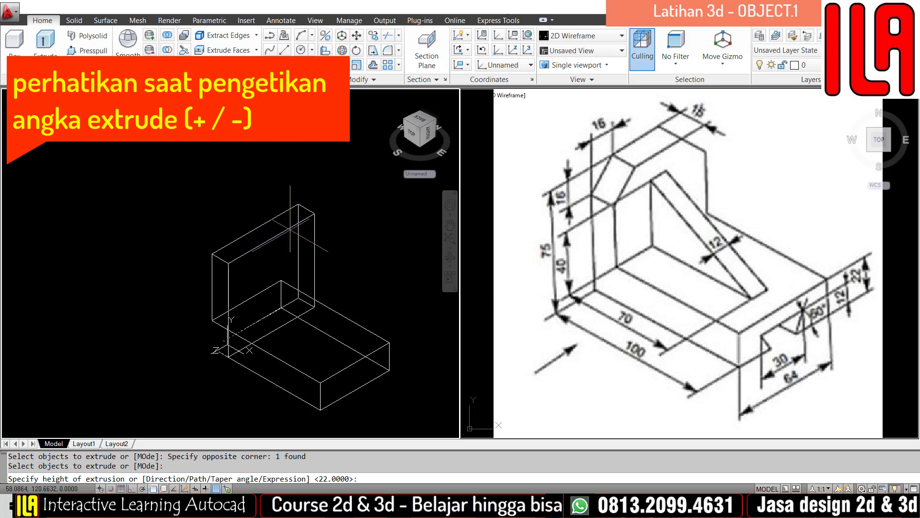
pyautogui.scroll(4, 254, 339)
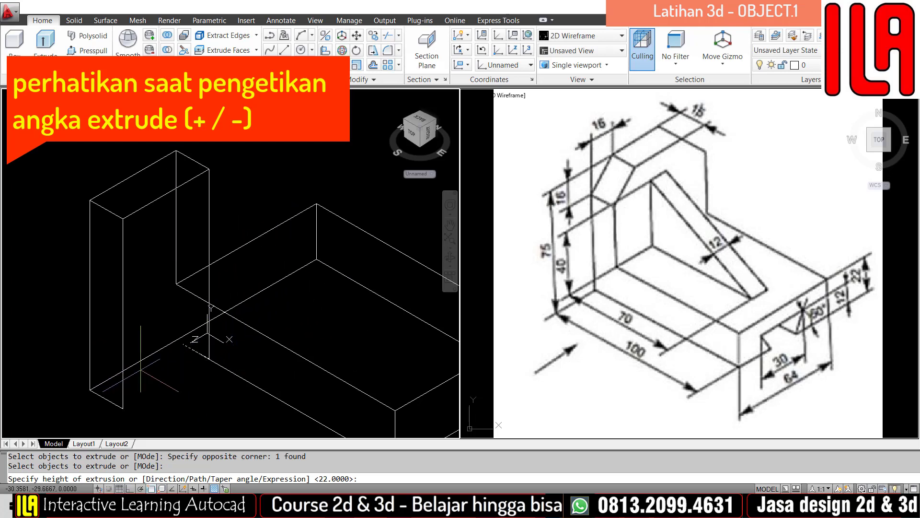
pyautogui.moveTo(318, 201); pyautogui.dragTo(254, 268, button='middle')
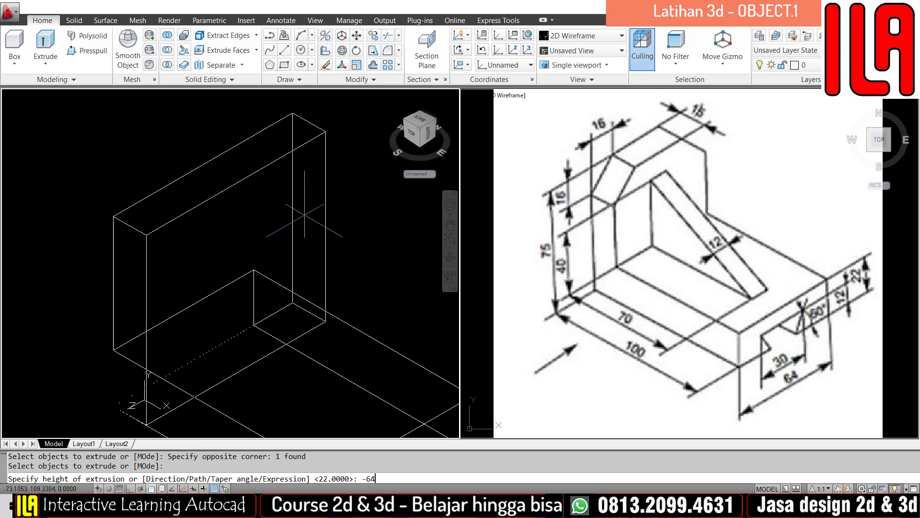
pyautogui.press('Return')
pyautogui.scroll(-2, 286, 252)
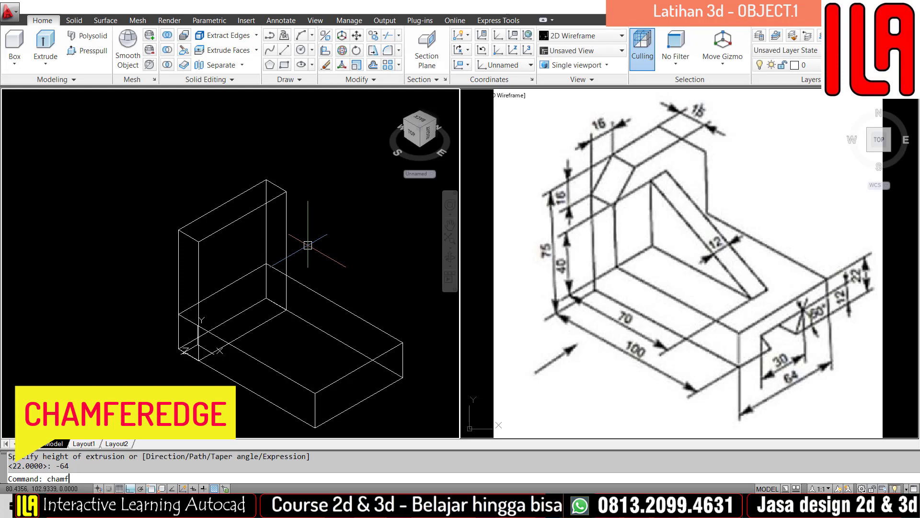
# Chamfer the two short upper edges of the back wall's top face with CHAMFEREDGE, using 16 for both distances.
pyautogui.write('edge')
pyautogui.press('Return')
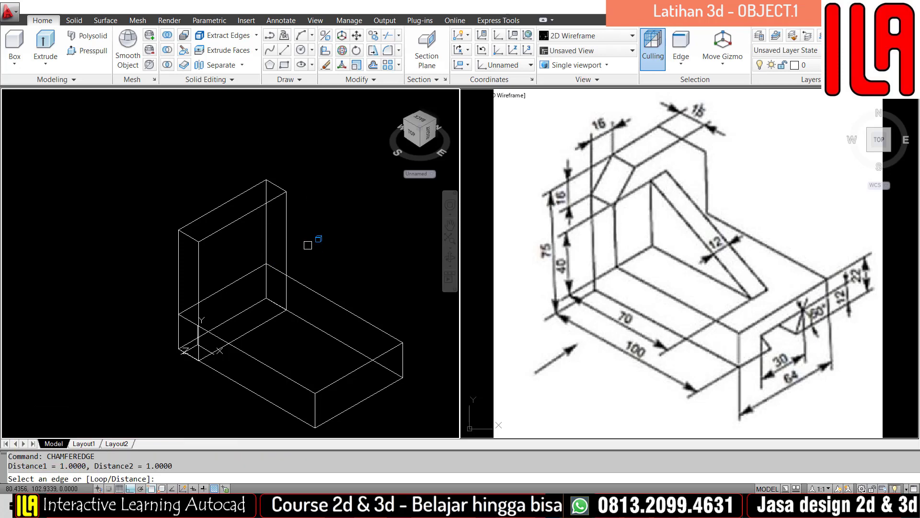
pyautogui.write('d')
pyautogui.press('Return')
pyautogui.write('15')
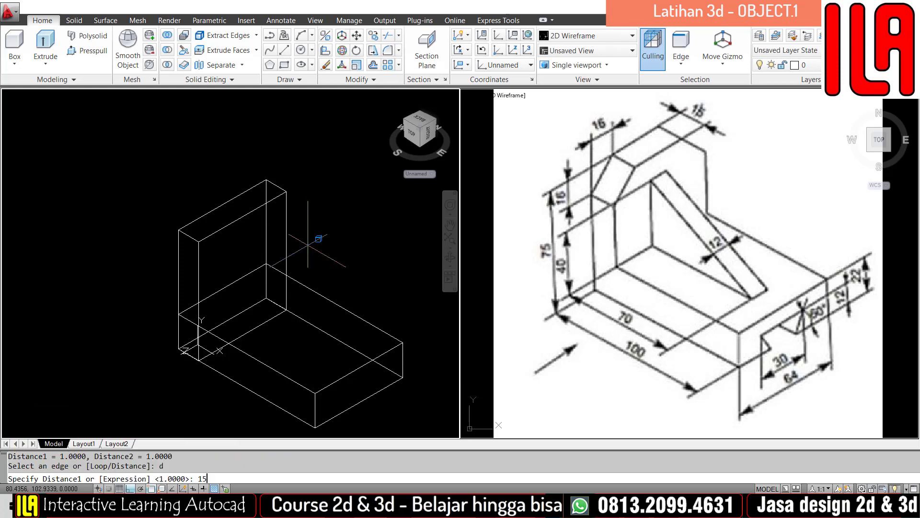
pyautogui.press('Return')
pyautogui.write('16')
pyautogui.press('Return')
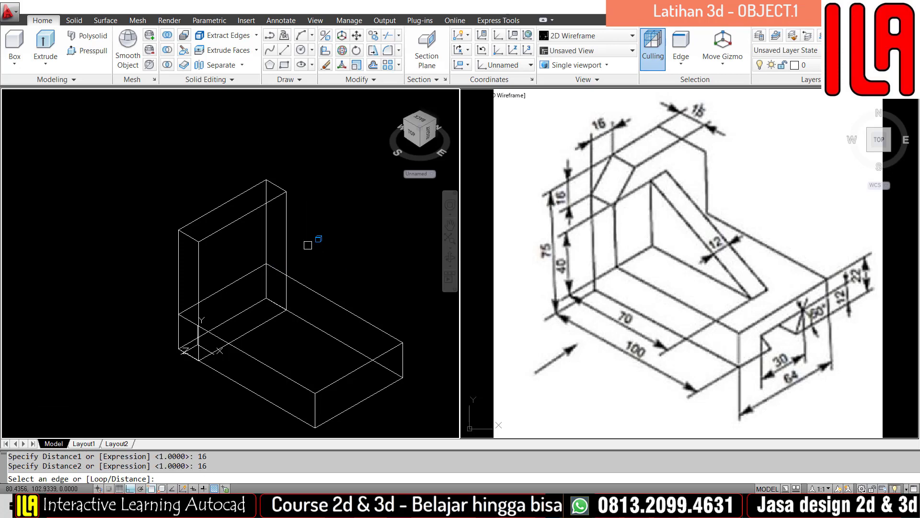
pyautogui.scroll(3, 201, 228)
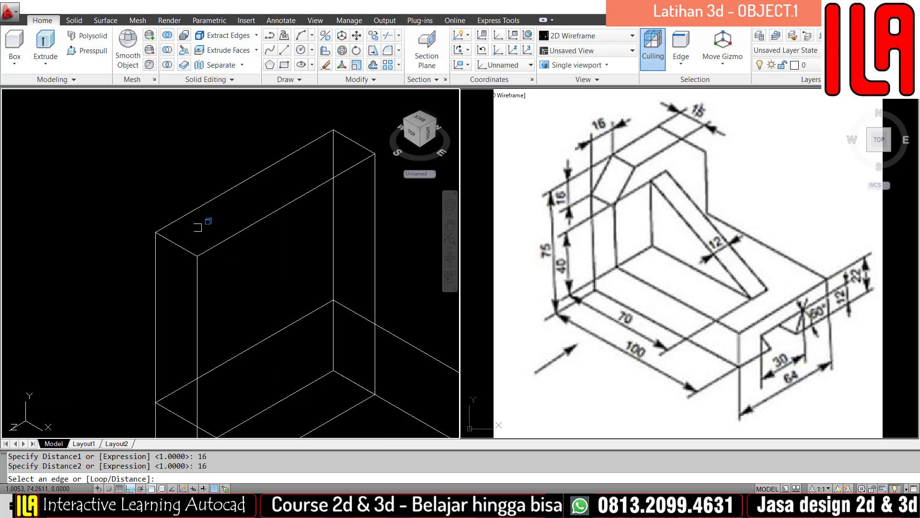
pyautogui.click(180, 248)
pyautogui.scroll(-2, 216, 271)
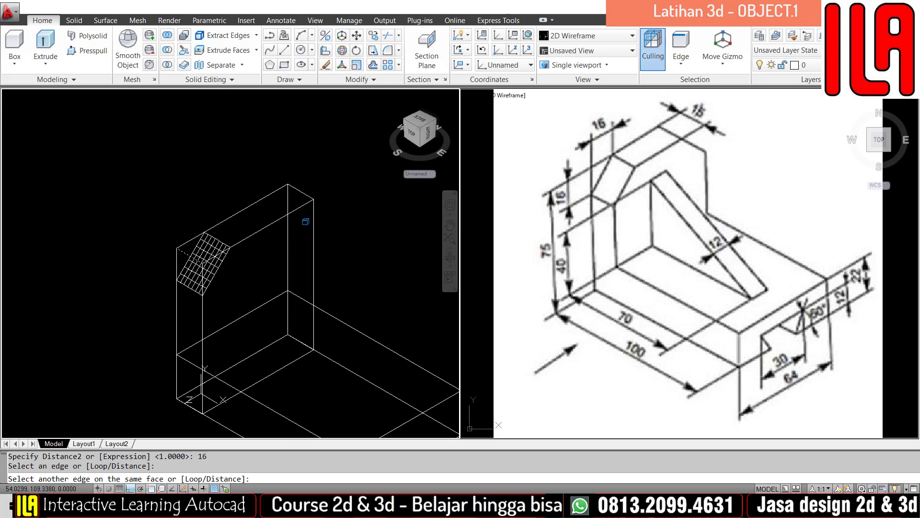
pyautogui.click(307, 192)
pyautogui.press('Return')
pyautogui.press('Return')
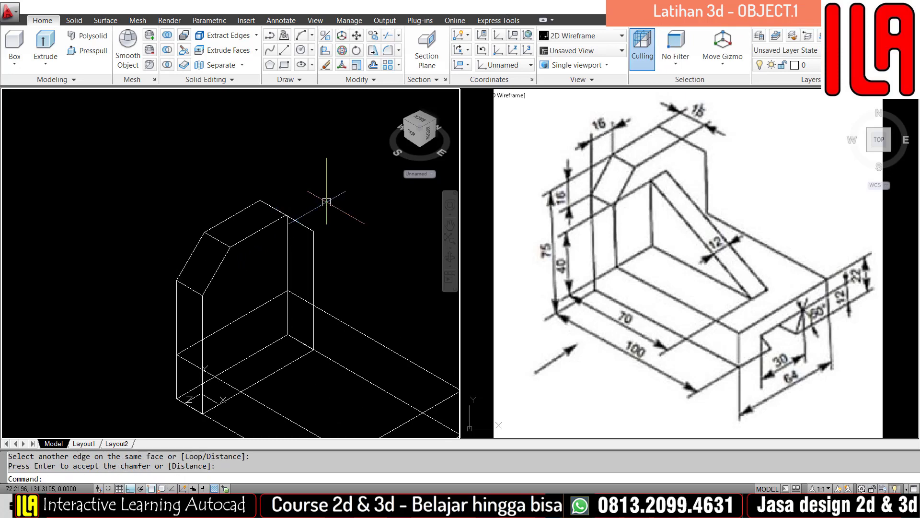
pyautogui.scroll(-3, 311, 247)
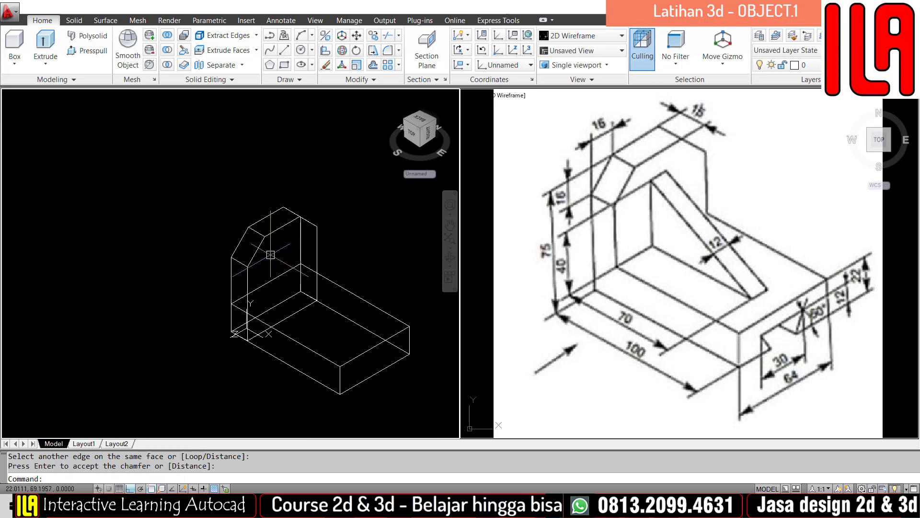
pyautogui.click(317, 241)
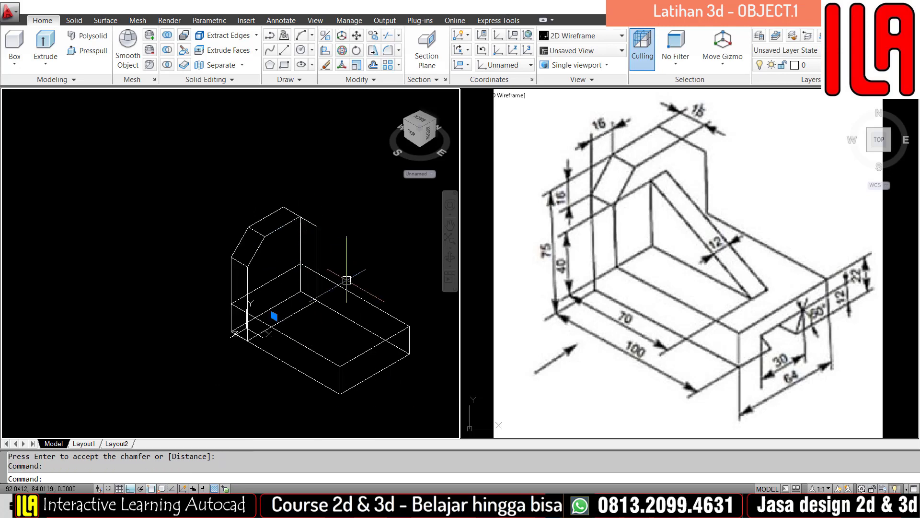
pyautogui.click(347, 280)
pyautogui.click(336, 293)
pyautogui.moveTo(366, 271); pyautogui.dragTo(323, 270, button='middle')
pyautogui.press('Escape')
pyautogui.press('Escape')
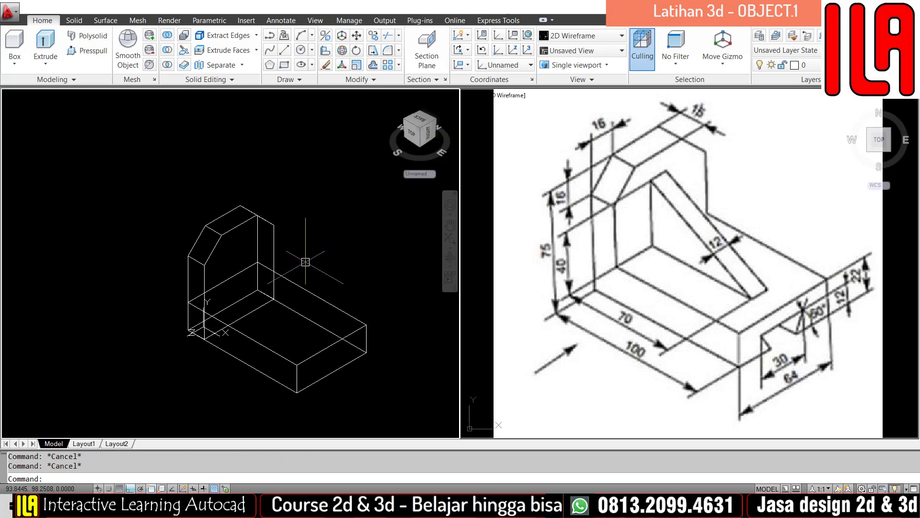
# Unite the chamfered back wall and the base block into a single solid with Union.
pyautogui.write('uni')
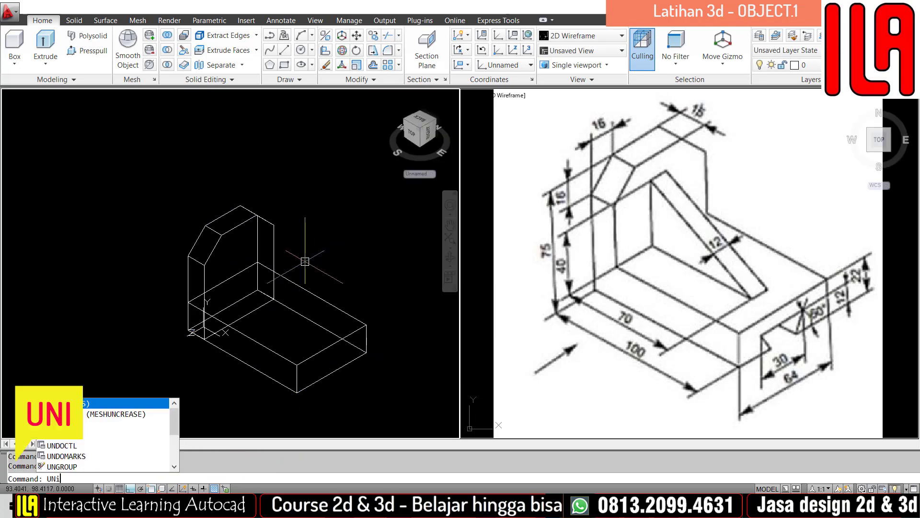
pyautogui.press('Return')
pyautogui.click(288, 211)
pyautogui.click(265, 300)
pyautogui.press('Return')
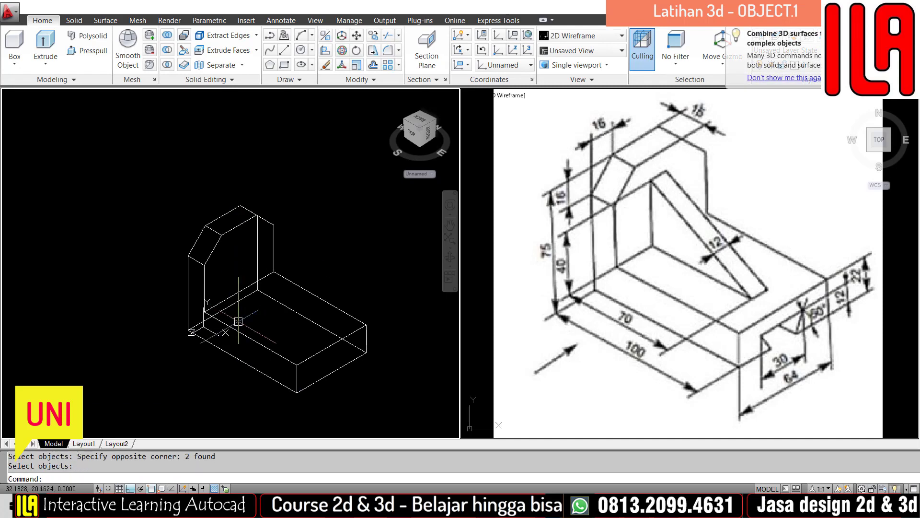
pyautogui.click(327, 303)
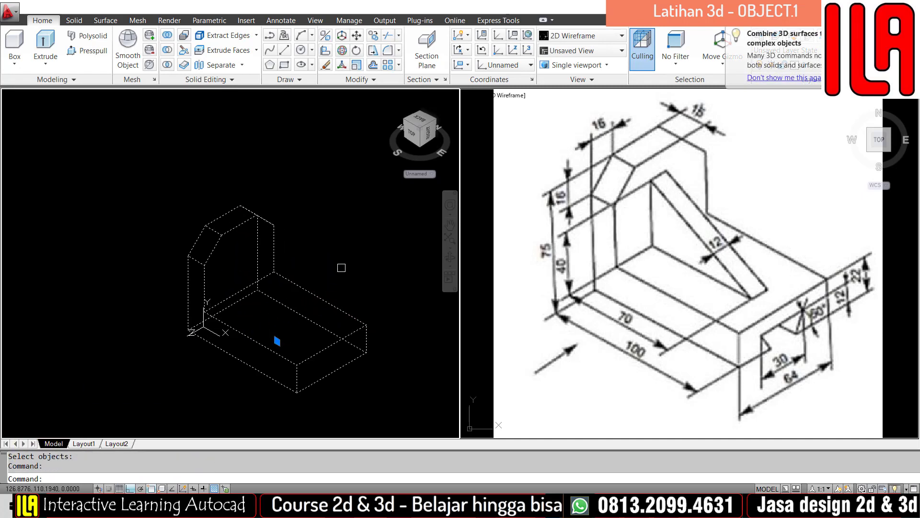
pyautogui.press('Escape')
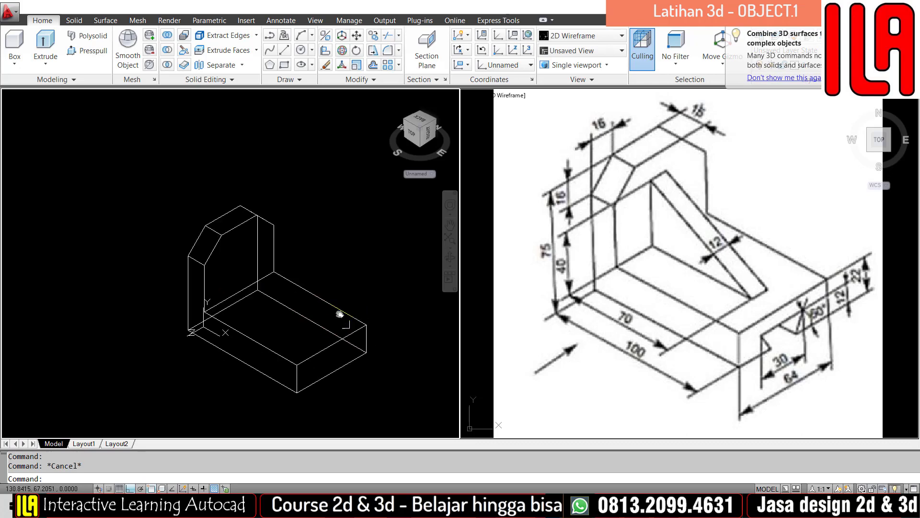
pyautogui.moveTo(339, 312); pyautogui.dragTo(330, 291, button='middle')
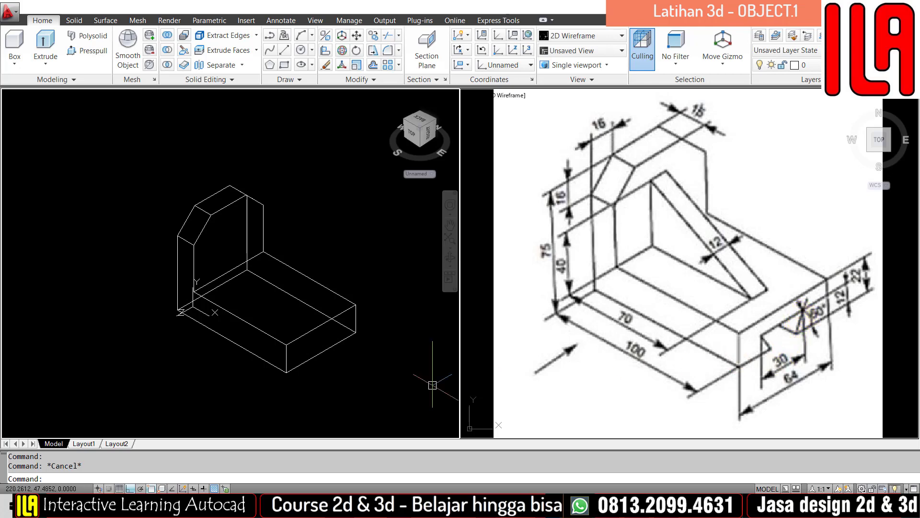
# Align the UCS to the short end face of the base, opposite the back wall.
pyautogui.click(351, 368)
pyautogui.scroll(3, 336, 378)
pyautogui.scroll(-2, 336, 370)
pyautogui.press('Escape')
pyautogui.press('Escape')
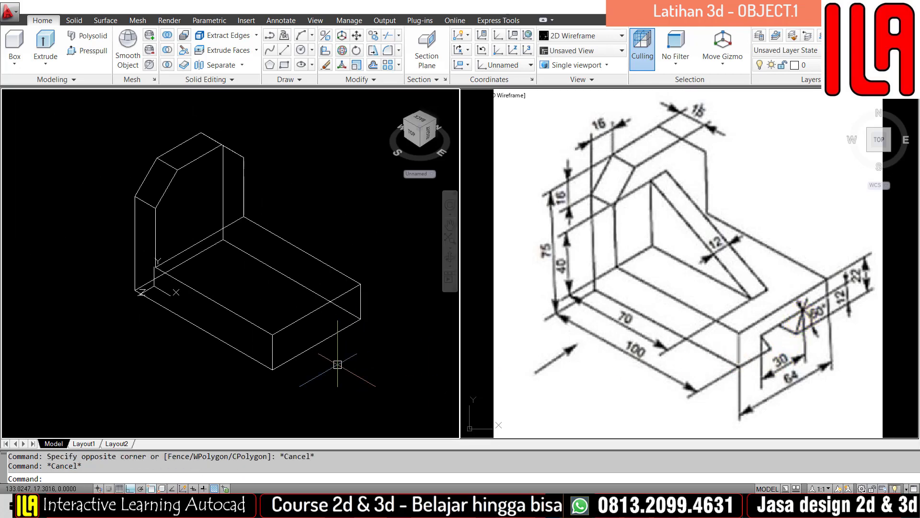
pyautogui.write('ucs')
pyautogui.press('Return')
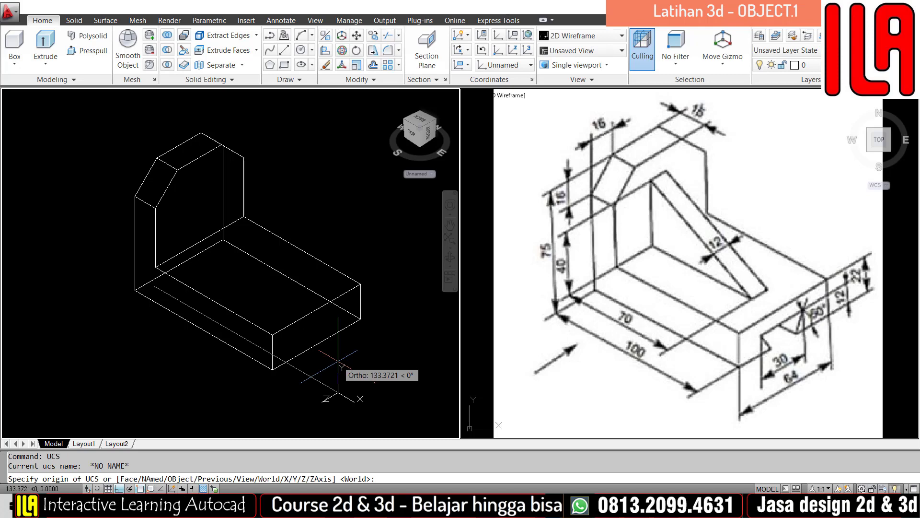
pyautogui.write('f')
pyautogui.press('Return')
pyautogui.click(329, 326)
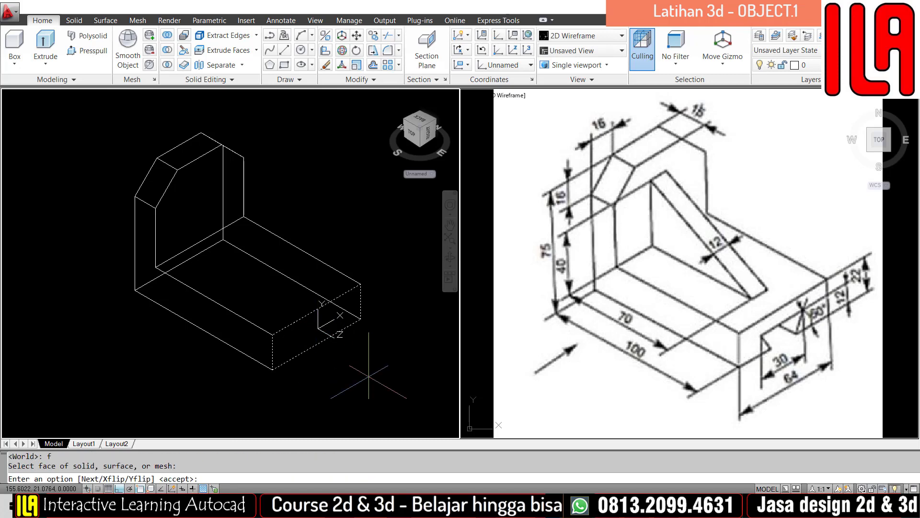
pyautogui.press('Return')
# Draw a construction line along the bottom edge of the base's short end face.
pyautogui.scroll(3, 364, 346)
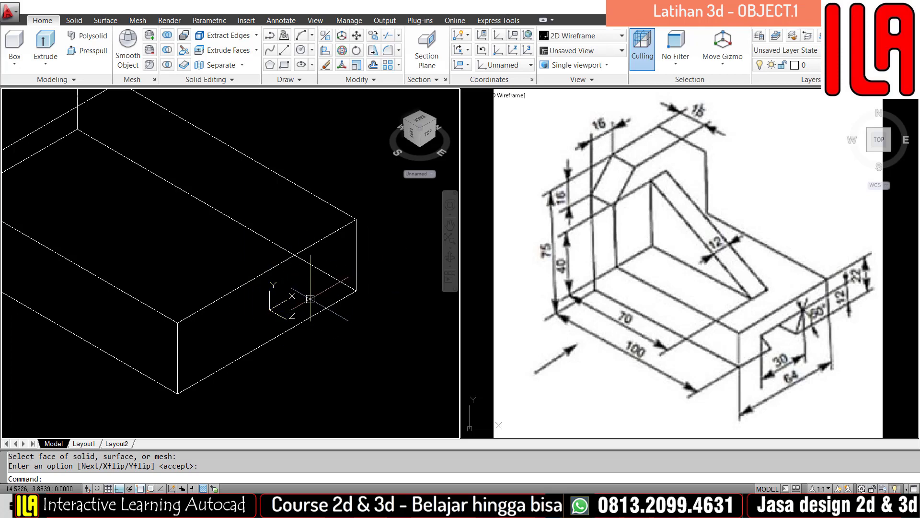
pyautogui.press('Escape')
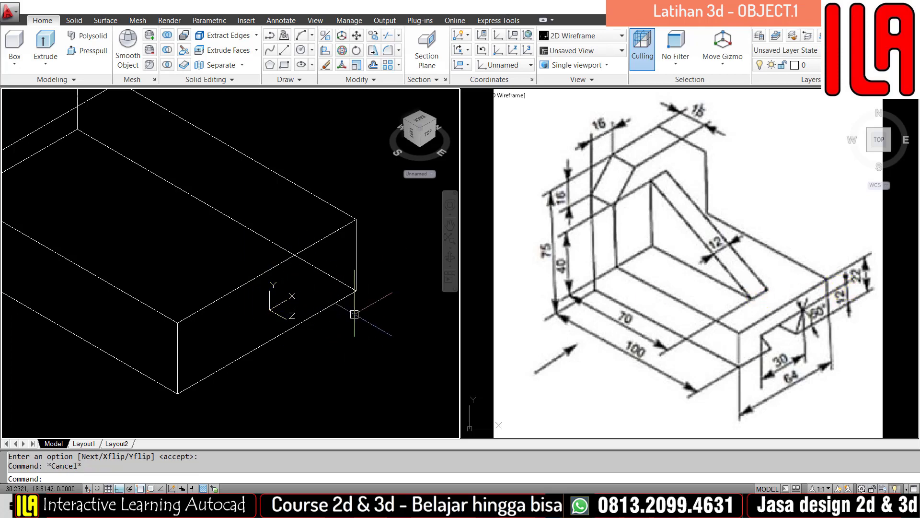
pyautogui.press('Escape')
pyautogui.write('xl')
pyautogui.press('space')
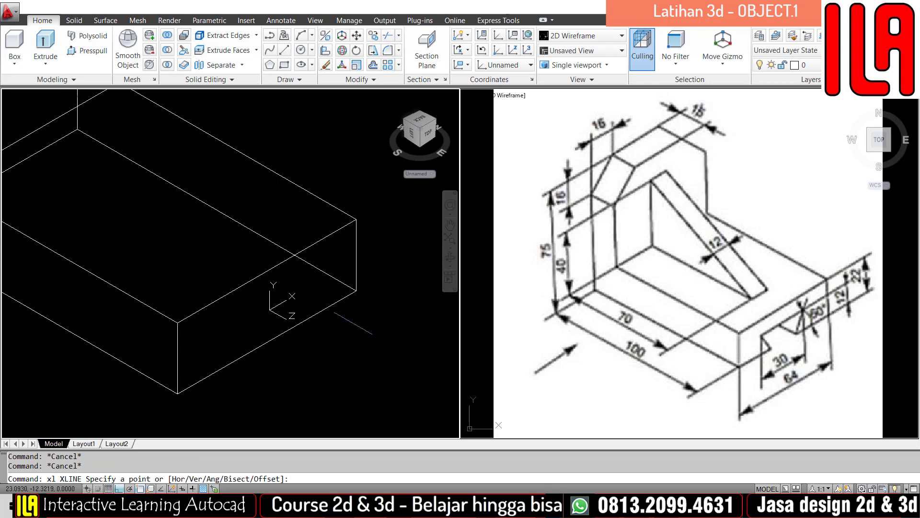
pyautogui.click(305, 318)
pyautogui.click(326, 307)
pyautogui.press('Escape')
pyautogui.press('Escape')
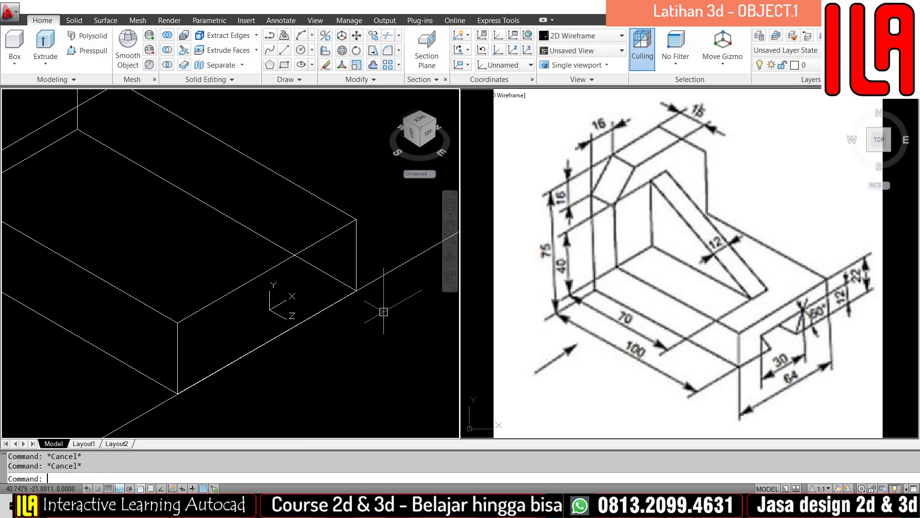
pyautogui.write('o')
pyautogui.press('space')
pyautogui.write('22')
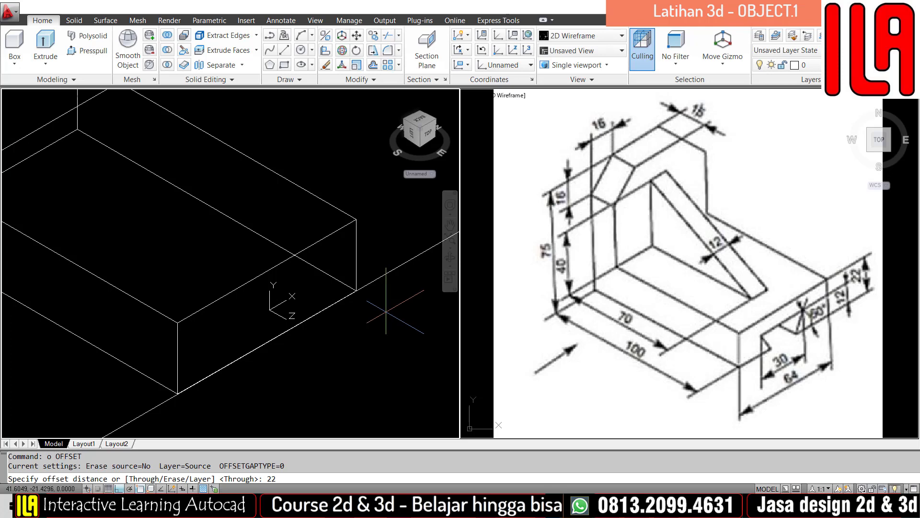
pyautogui.press('Escape')
# Offset the bottom-edge construction line 12 upward on the base's end face.
pyautogui.write('o')
pyautogui.press('space')
pyautogui.write('12')
pyautogui.press('Return')
pyautogui.click(390, 272)
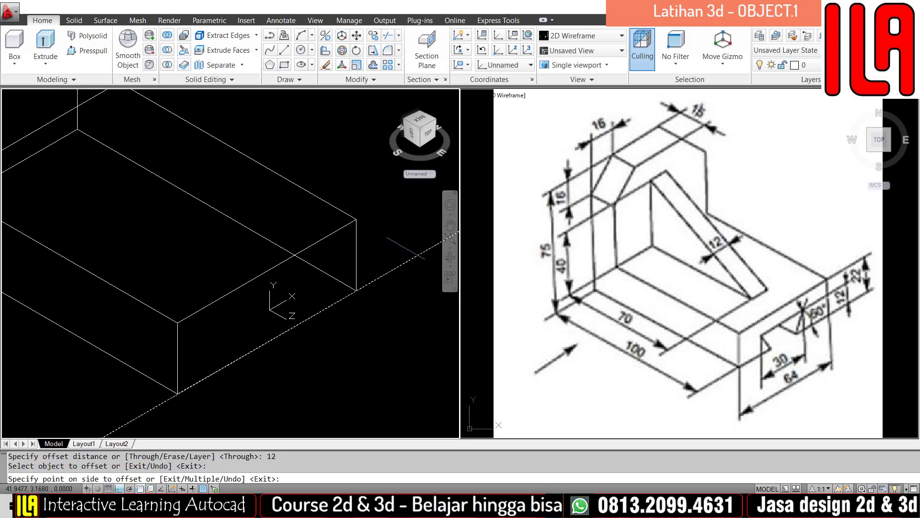
pyautogui.click(387, 225)
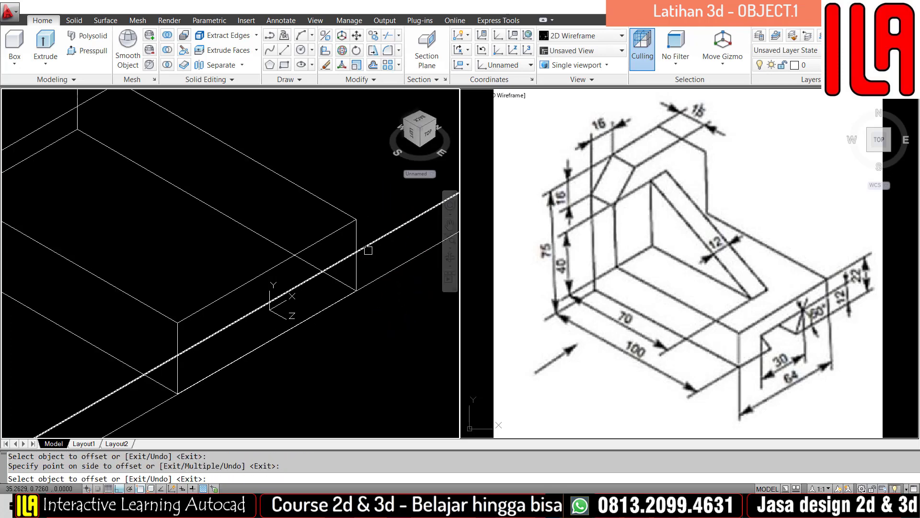
pyautogui.press('Escape')
pyautogui.press('Escape')
pyautogui.press('Escape')
# Draw a vertical construction line through the midpoint of the end face's top edge.
pyautogui.write('xl')
pyautogui.press('space')
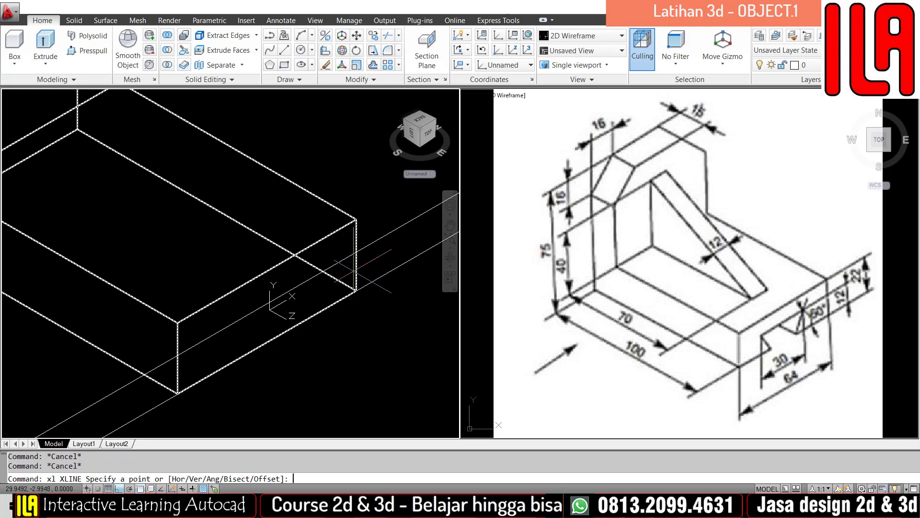
pyautogui.write('v')
pyautogui.press('space')
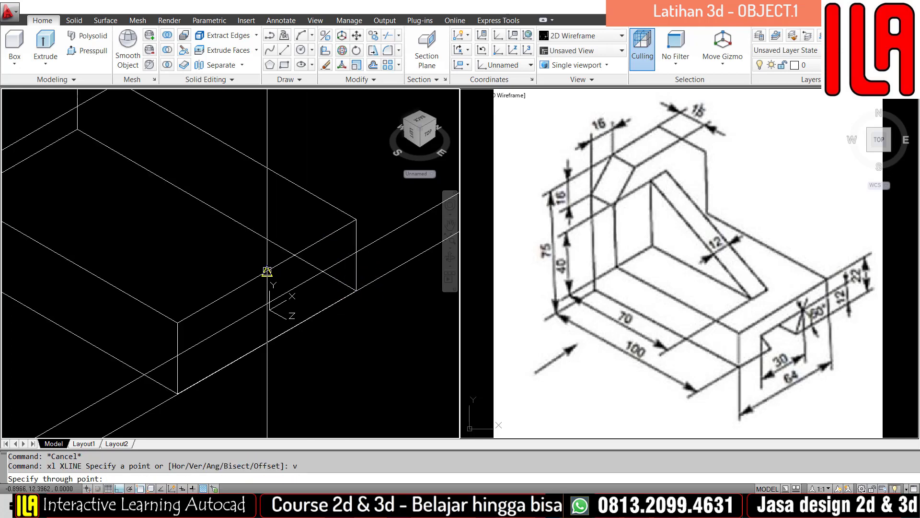
pyautogui.click(267, 269)
pyautogui.press('Escape')
pyautogui.press('Escape')
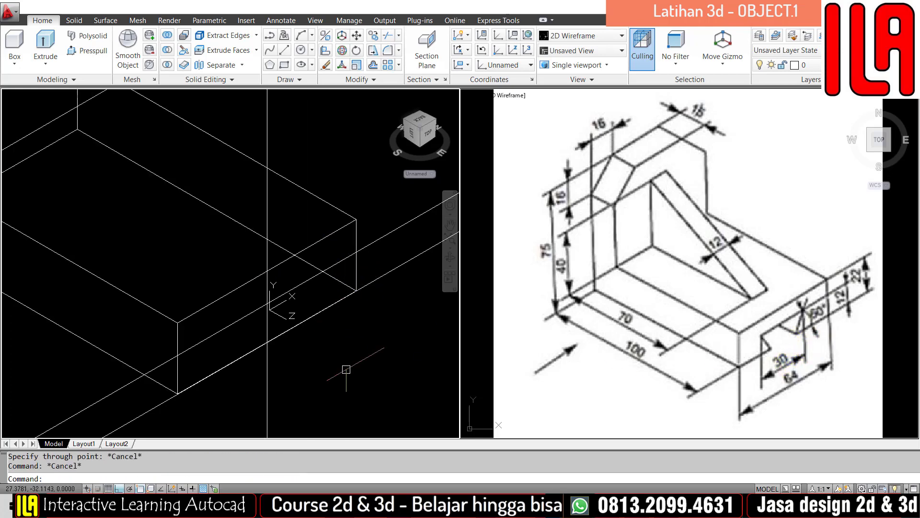
# Offset the vertical centre construction line 15 toward the near long side of the base.
pyautogui.write('o')
pyautogui.press('space')
pyautogui.write('15')
pyautogui.press('space')
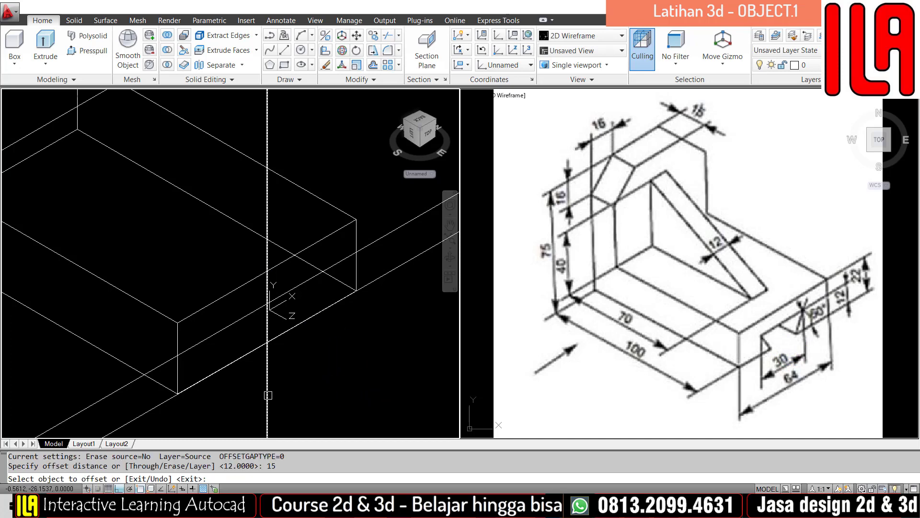
pyautogui.click(267, 398)
pyautogui.click(232, 409)
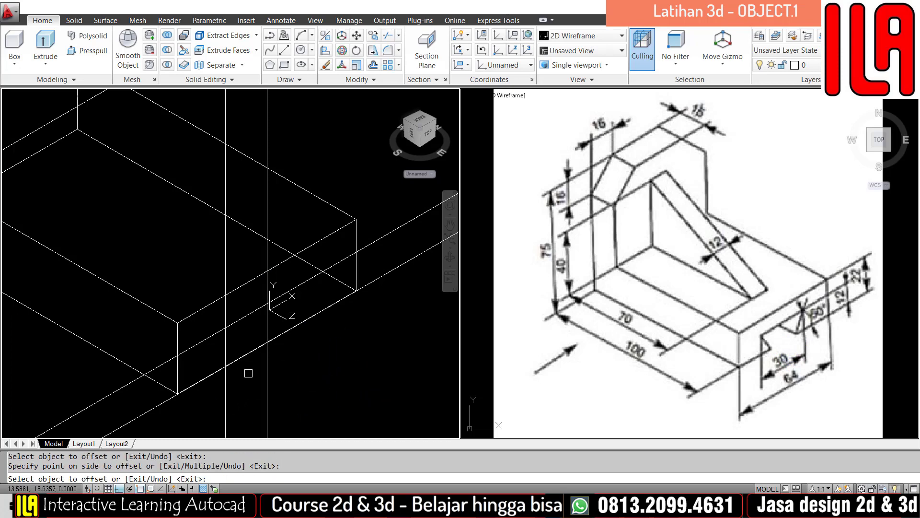
pyautogui.click(226, 376)
pyautogui.press('Escape')
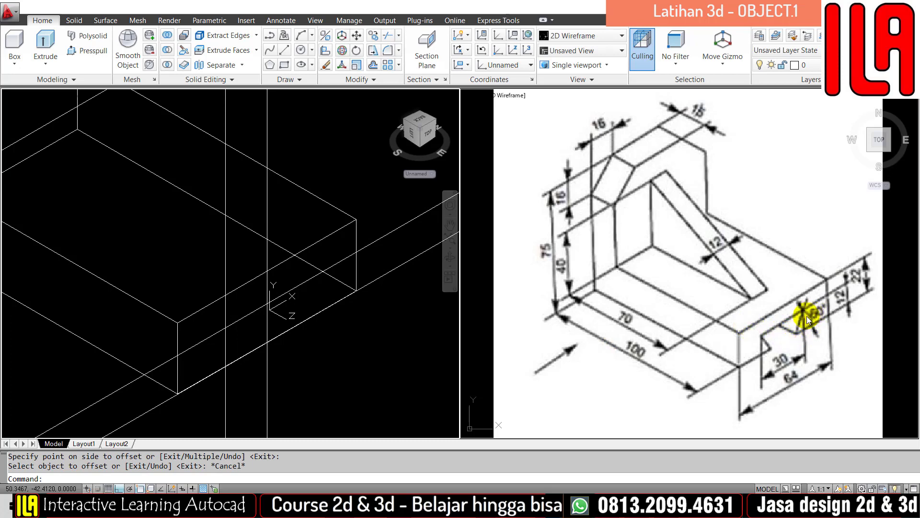
pyautogui.scroll(3, 803, 323)
pyautogui.click(303, 363)
pyautogui.click(303, 363)
pyautogui.scroll(-4, 303, 363)
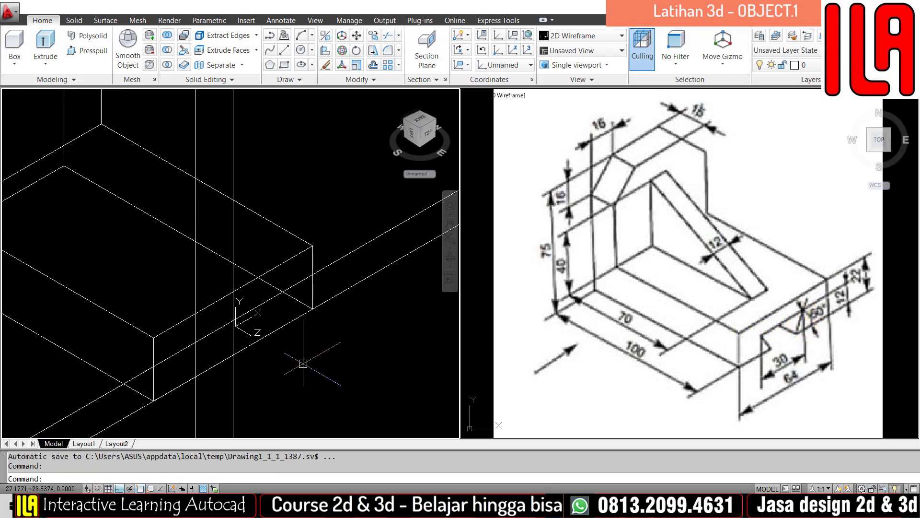
pyautogui.moveTo(302, 363); pyautogui.dragTo(406, 316, button='middle')
pyautogui.scroll(3, 357, 311)
pyautogui.scroll(2, 270, 292)
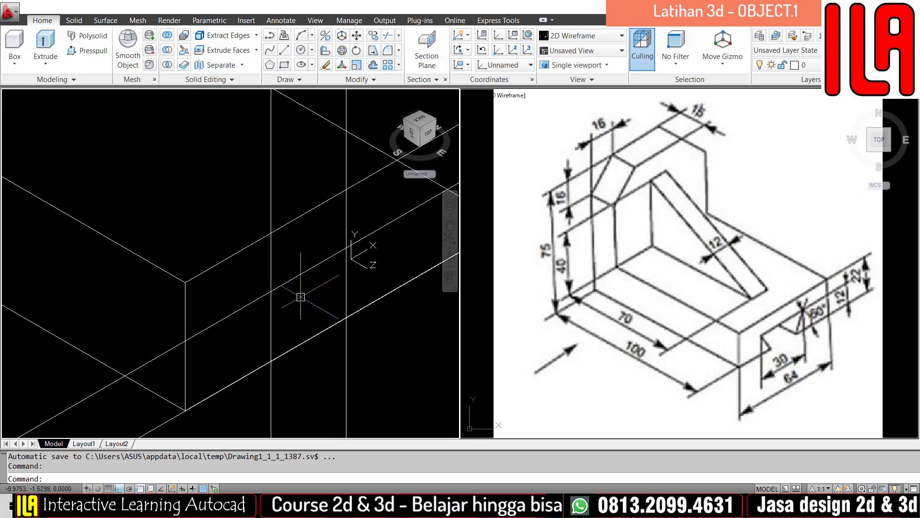
pyautogui.click(300, 295)
pyautogui.click(290, 272)
pyautogui.click(299, 287)
# Rotate a copy of the 12-high horizontal construction line by -60° about its intersection with the near vertical offset line.
pyautogui.write('ro')
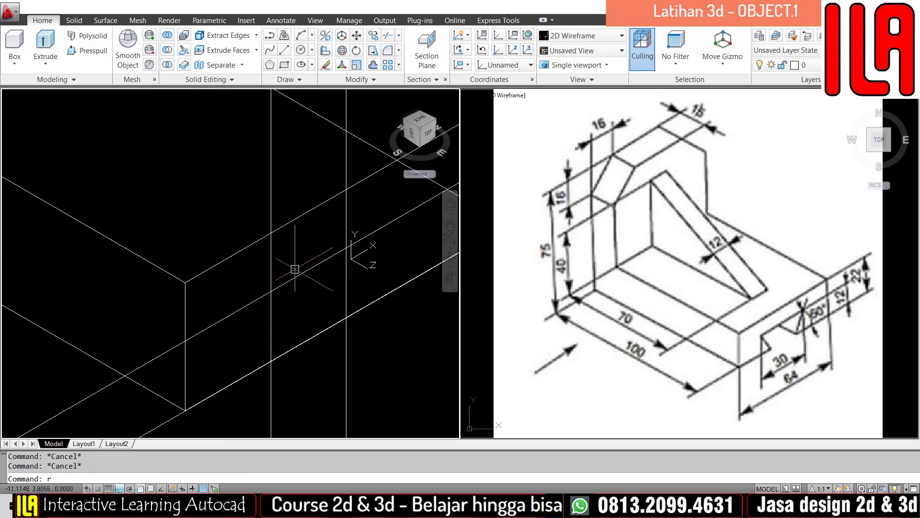
pyautogui.press('Return')
pyautogui.click(322, 293)
pyautogui.click(305, 259)
pyautogui.press('Return')
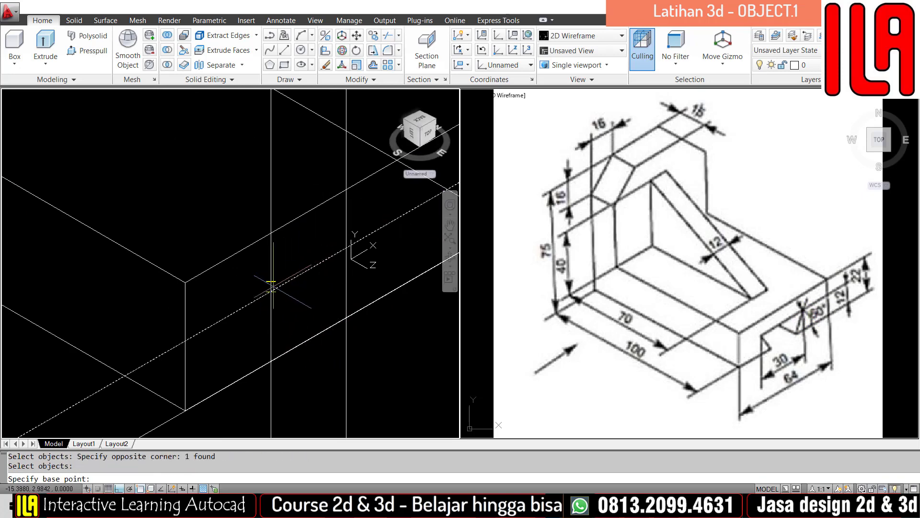
pyautogui.click(270, 292)
pyautogui.write('c')
pyautogui.press('Return')
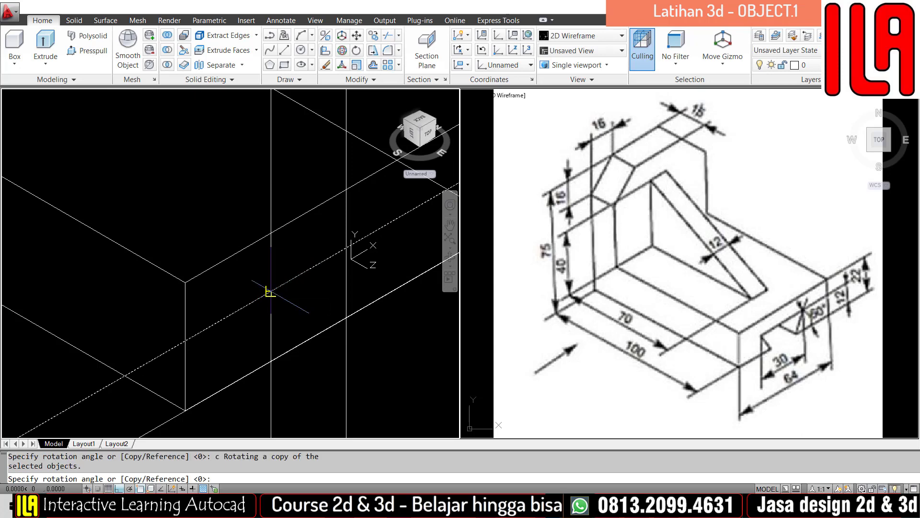
pyautogui.write('-60')
pyautogui.press('Return')
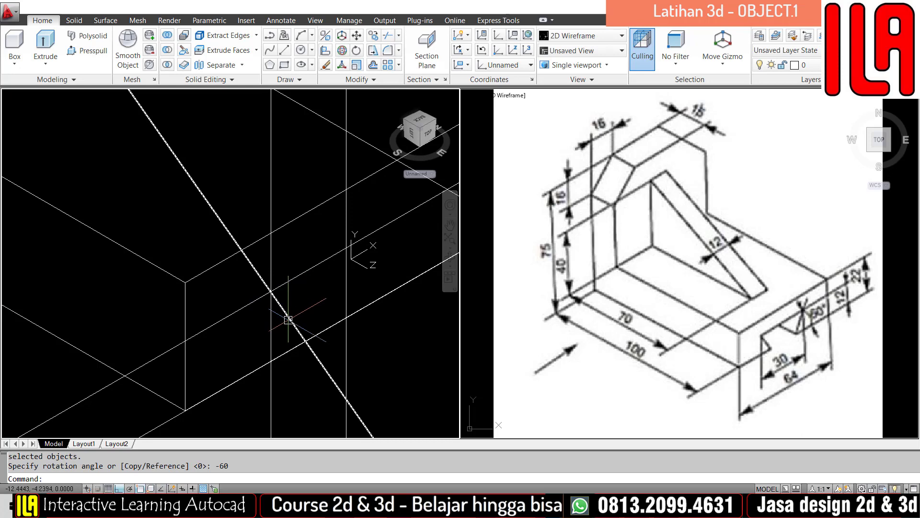
pyautogui.scroll(-1, 273, 327)
pyautogui.press('Escape')
pyautogui.press('Escape')
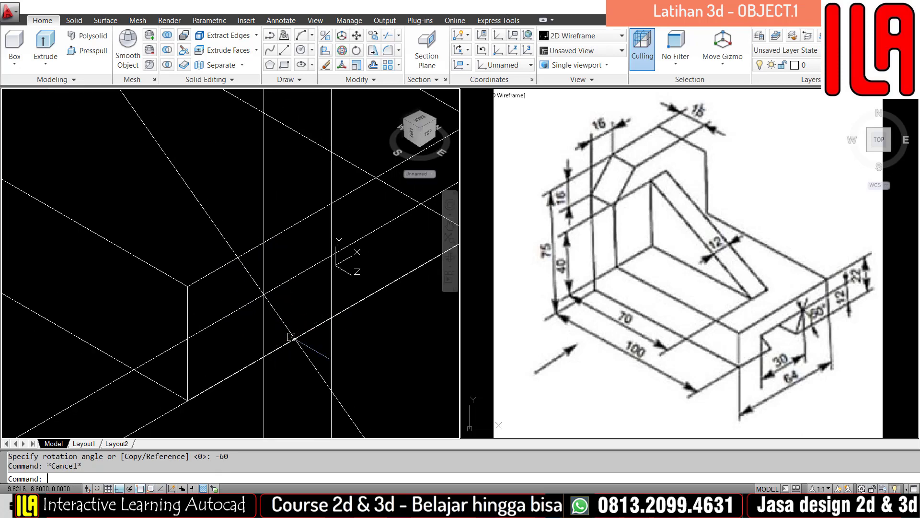
# Try to trim the three construction lines that cross at the dovetail slot's near upper corner.
pyautogui.write('tr')
pyautogui.press('Return')
pyautogui.scroll(2, 302, 292)
pyautogui.click(296, 303)
pyautogui.click(231, 281)
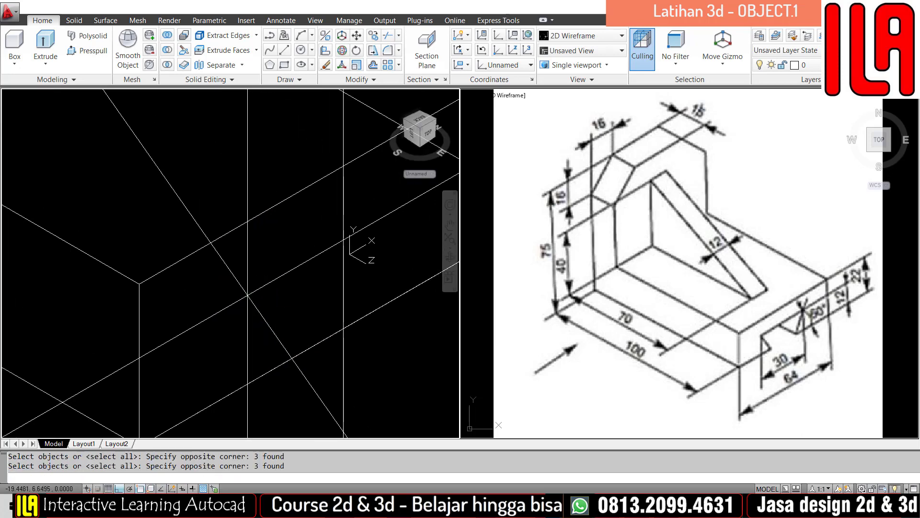
pyautogui.press('Return')
pyautogui.click(294, 287)
pyautogui.click(278, 261)
pyautogui.click(267, 254)
pyautogui.click(211, 274)
pyautogui.click(216, 283)
pyautogui.click(219, 335)
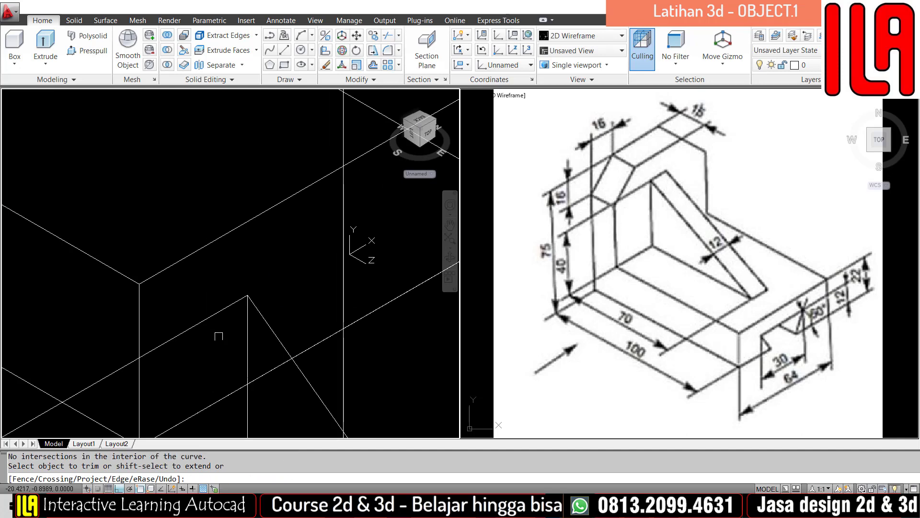
pyautogui.click(206, 331)
pyautogui.click(191, 302)
pyautogui.press('Escape')
# Erase the leftover horizontal segment beside the slot corner, and undo that erase together with the trims.
pyautogui.click(199, 348)
pyautogui.click(195, 337)
pyautogui.write('e')
pyautogui.press('Return')
pyautogui.press('Escape')
pyautogui.scroll(-2, 228, 294)
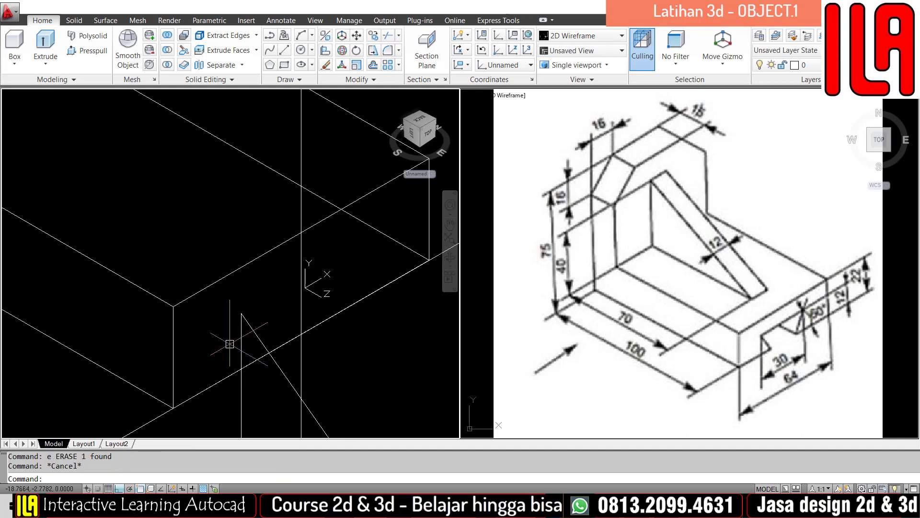
pyautogui.hotkey('ctrl', 'z')
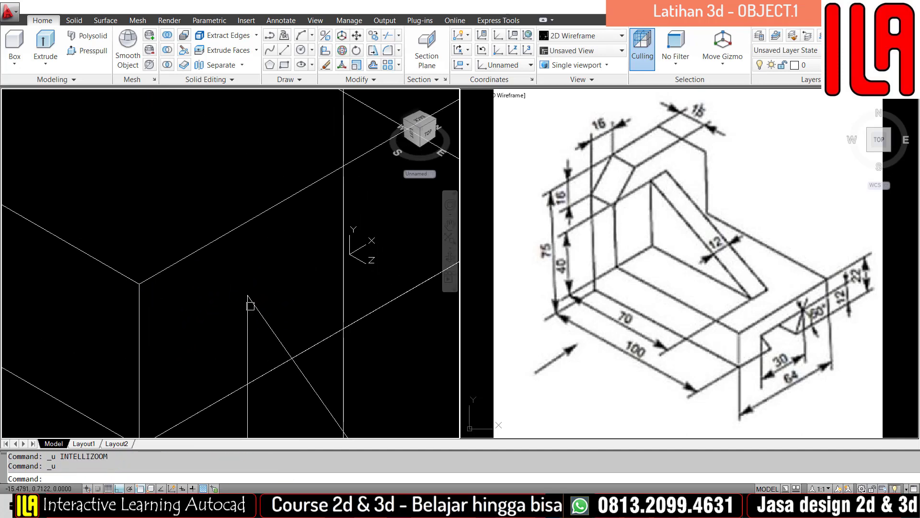
pyautogui.hotkey('ctrl', 'z')
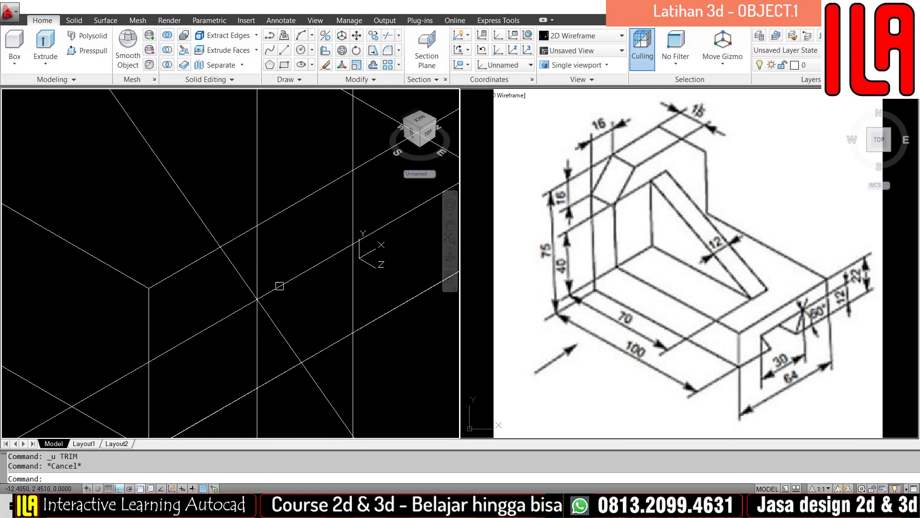
# Trim the vertical and slanted lines above the slot corner and the horizontal line on its near side.
pyautogui.write('tr')
pyautogui.press('Return')
pyautogui.click(293, 281)
pyautogui.click(224, 308)
pyautogui.press('Return')
pyautogui.click(284, 265)
pyautogui.click(227, 277)
pyautogui.click(236, 284)
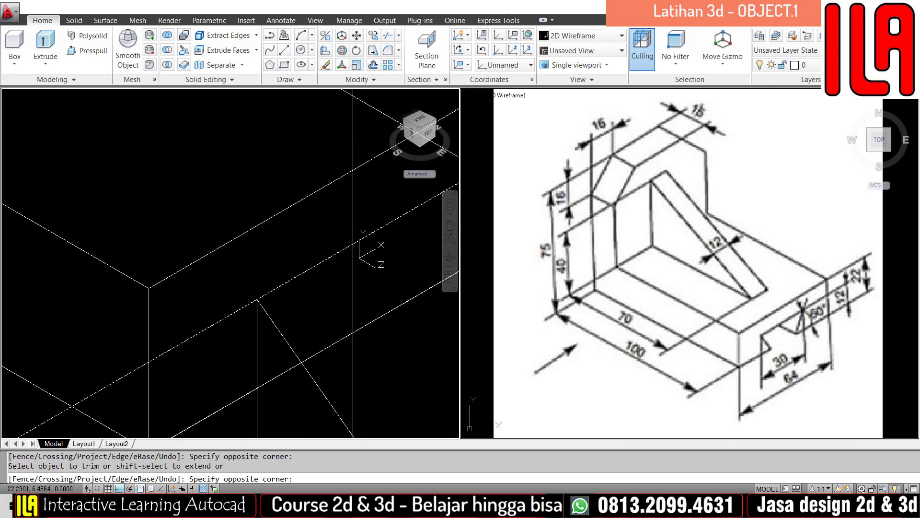
pyautogui.click(200, 352)
pyautogui.moveTo(240, 359); pyautogui.dragTo(249, 297, button='middle')
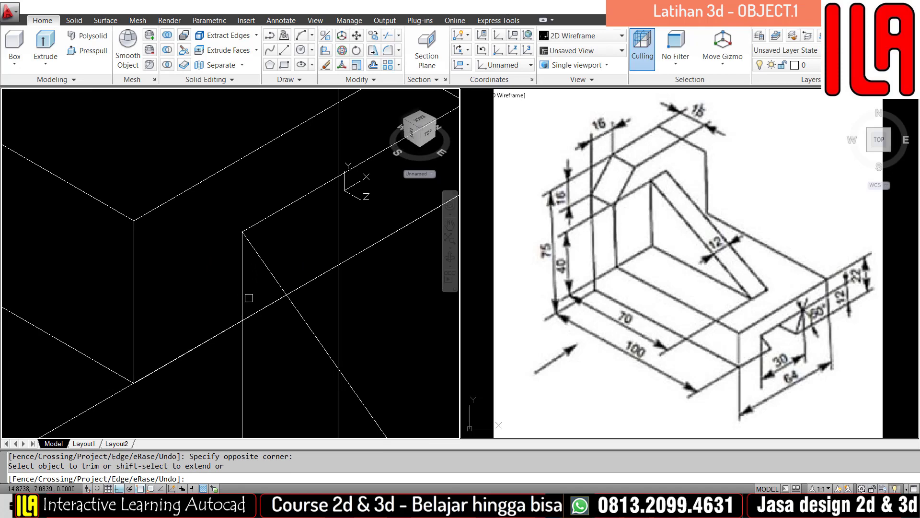
# Erase the remaining vertical offset line below the slot's near upper corner.
pyautogui.click(243, 295)
pyautogui.press('Escape')
pyautogui.click(249, 290)
pyautogui.click(223, 292)
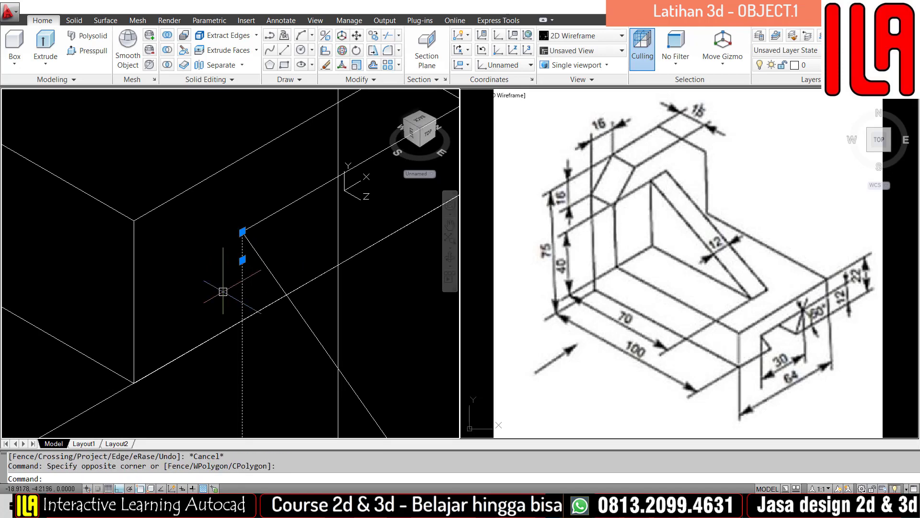
pyautogui.write('e')
pyautogui.press('Return')
pyautogui.press('Escape')
# Trim the slanted slot line below the base's bottom edge.
pyautogui.scroll(-2, 249, 305)
pyautogui.scroll(2, 280, 298)
pyautogui.write('tr')
pyautogui.press('Return')
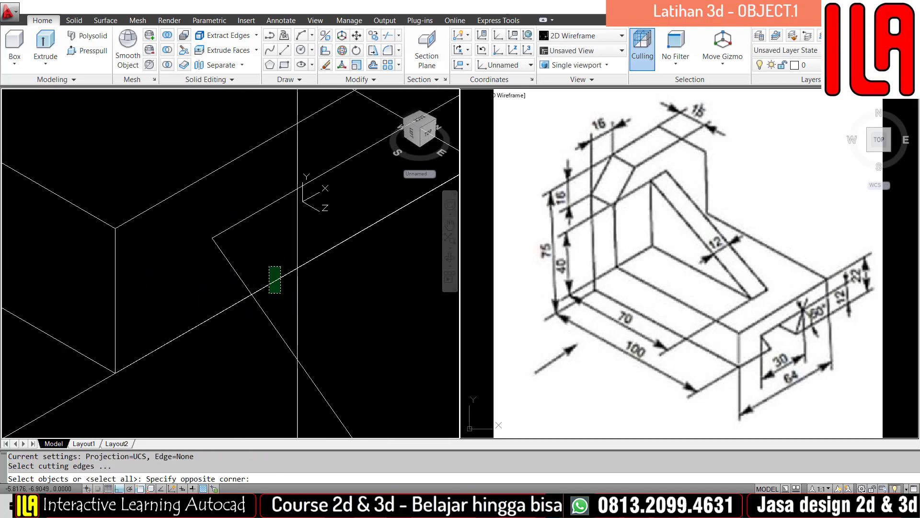
pyautogui.press('Return')
pyautogui.scroll(-3, 255, 312)
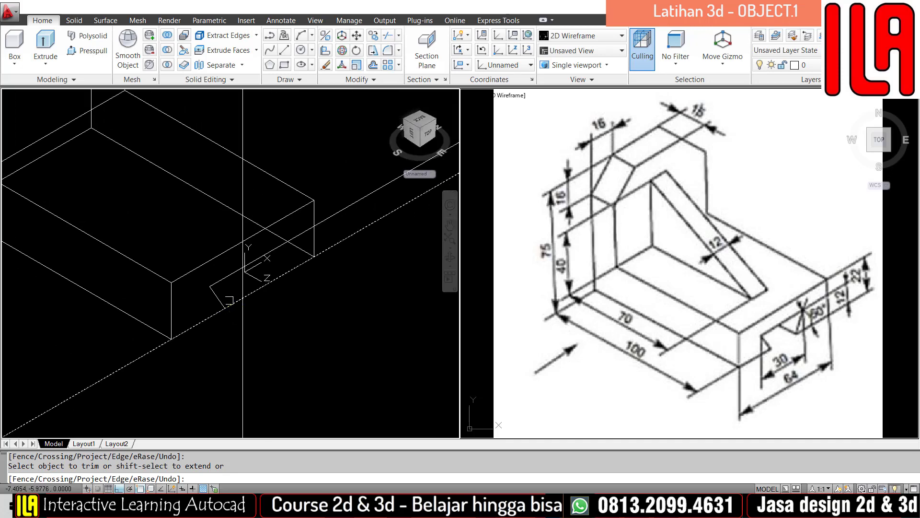
pyautogui.scroll(4, 230, 299)
pyautogui.press('Escape')
pyautogui.press('Escape')
pyautogui.scroll(2, 254, 269)
pyautogui.press('Escape')
# Trim the slot's horizontal top line on the far side of the vertical centre line.
pyautogui.write('tr')
pyautogui.press('Return')
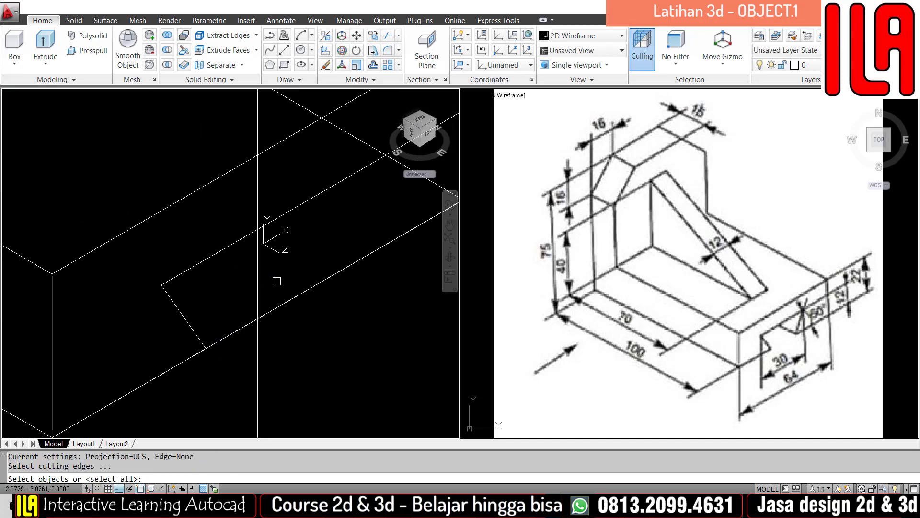
pyautogui.press('Escape')
pyautogui.write('tr')
pyautogui.press('Return')
pyautogui.click(277, 280)
pyautogui.click(222, 291)
pyautogui.press('Return')
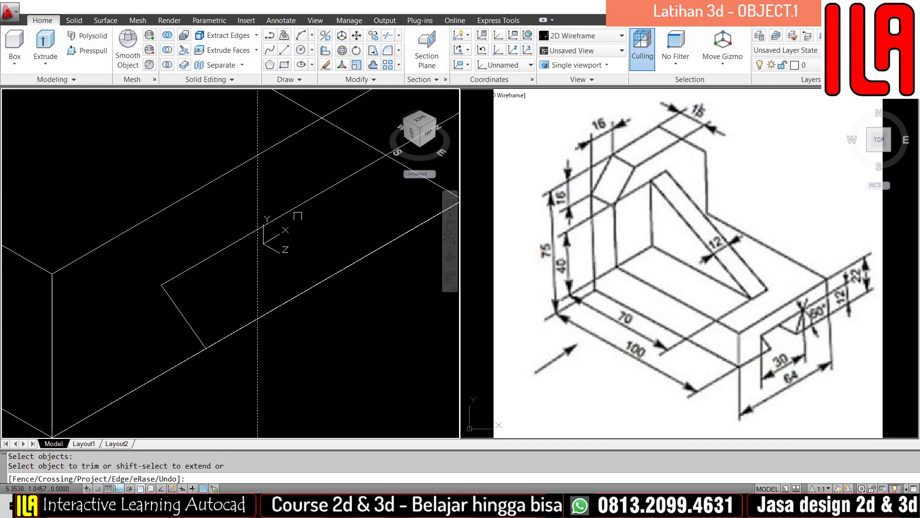
pyautogui.click(294, 214)
pyautogui.press('Escape')
# Mirror the half slot profile, its top and slanted lines, about the vertical centre line, keeping the source objects.
pyautogui.click(204, 297)
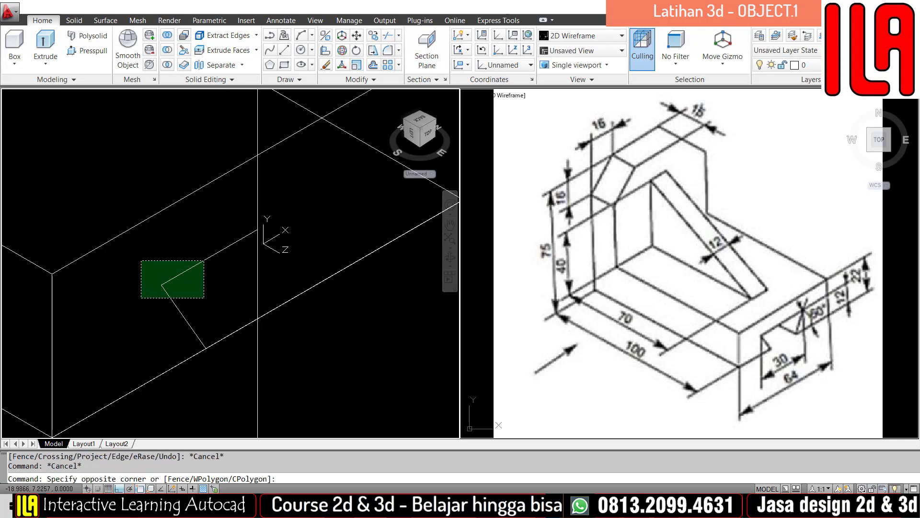
pyautogui.press('Escape')
pyautogui.write('mi')
pyautogui.press('Return')
pyautogui.click(193, 253)
pyautogui.click(144, 326)
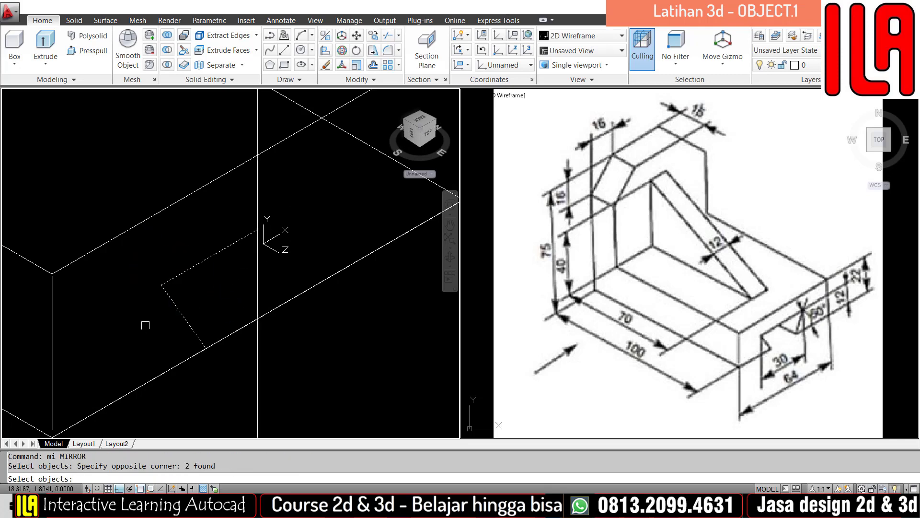
pyautogui.press('Return')
pyautogui.click(258, 199)
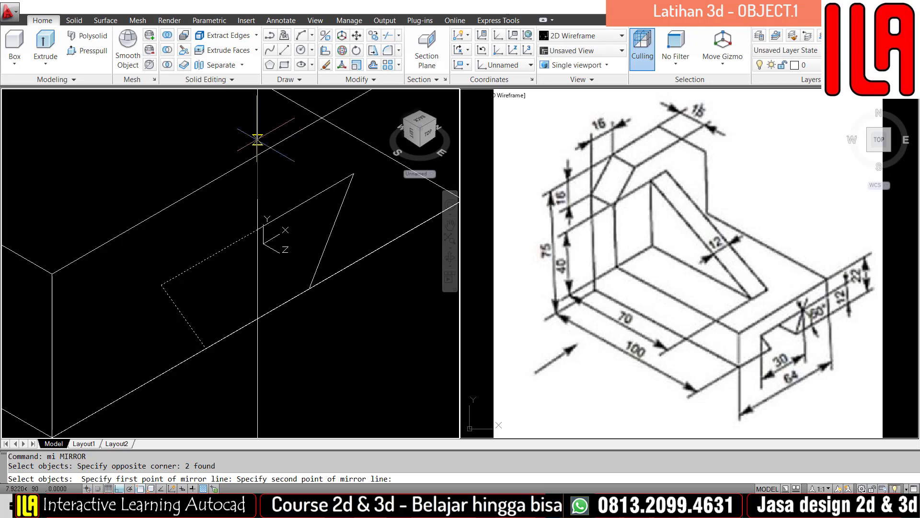
pyautogui.click(261, 144)
pyautogui.press('Return')
pyautogui.scroll(-2, 274, 272)
pyautogui.scroll(-2, 306, 311)
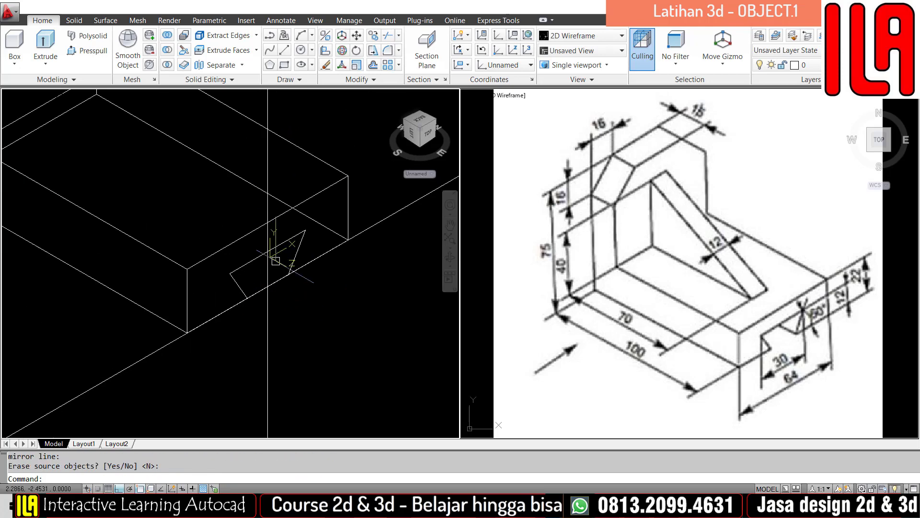
pyautogui.scroll(2, 230, 273)
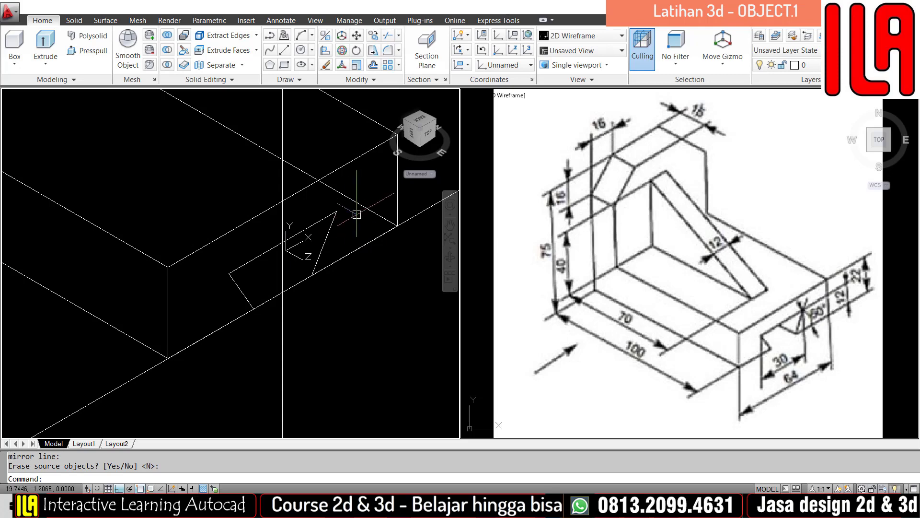
# Erase the bottom-edge construction line and the vertical centre construction line.
pyautogui.scroll(-2, 357, 214)
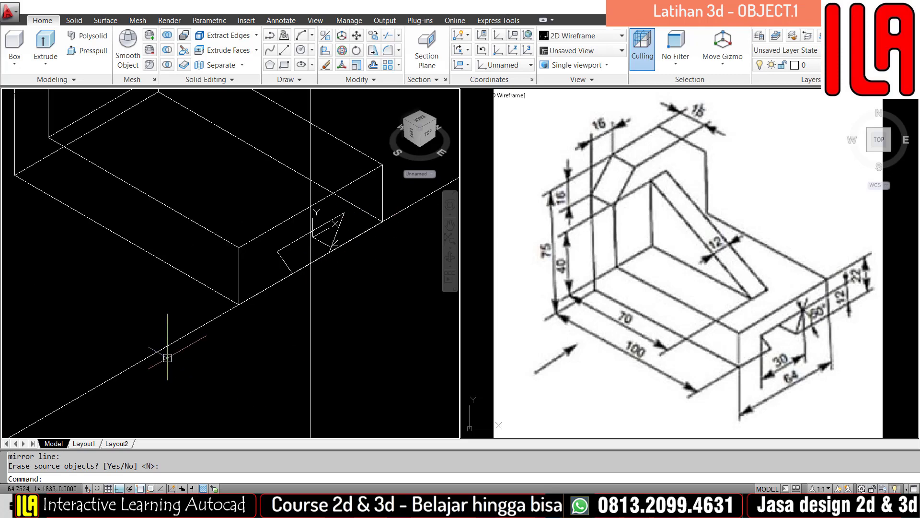
pyautogui.click(175, 360)
pyautogui.click(144, 326)
pyautogui.write('e')
pyautogui.press('Escape')
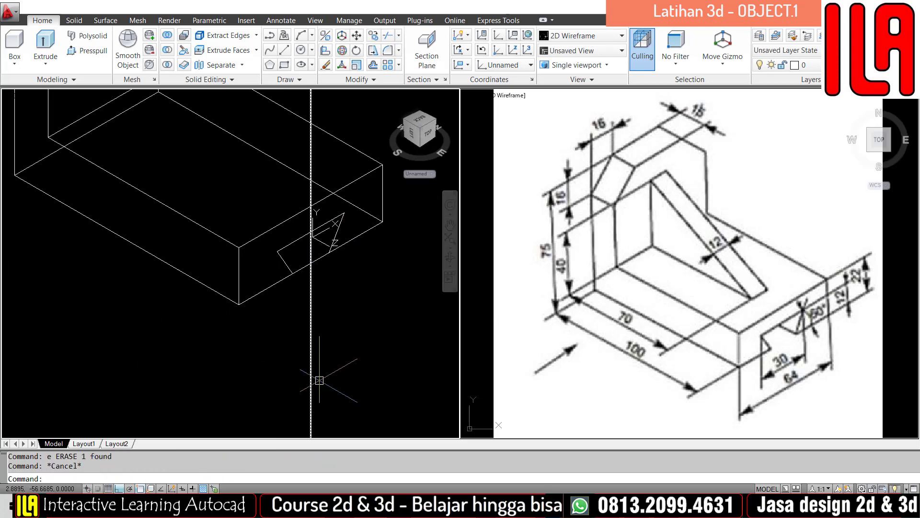
pyautogui.click(326, 397)
pyautogui.click(275, 307)
pyautogui.write('e')
pyautogui.scroll(-4, 286, 301)
pyautogui.scroll(5, 307, 301)
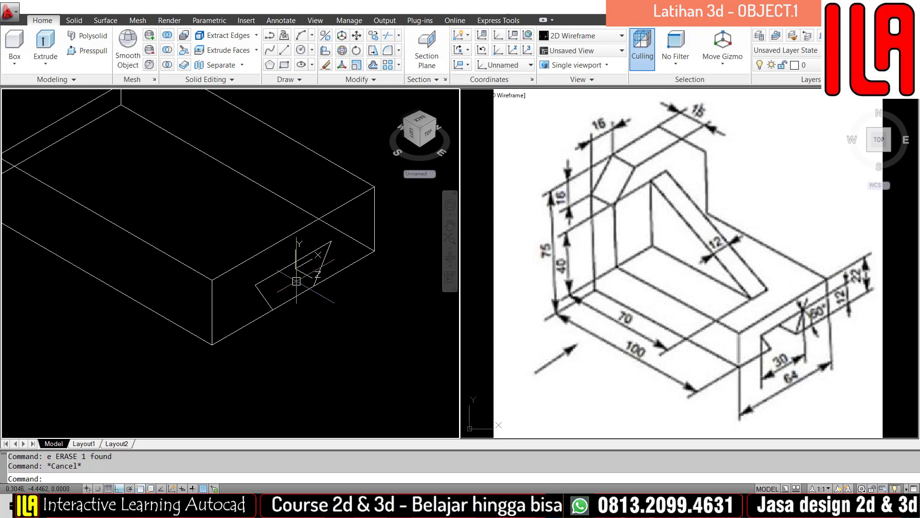
# Presspull the dovetail profile on the base's end face through the full length of the bracket to cut the slot.
pyautogui.scroll(-2, 295, 291)
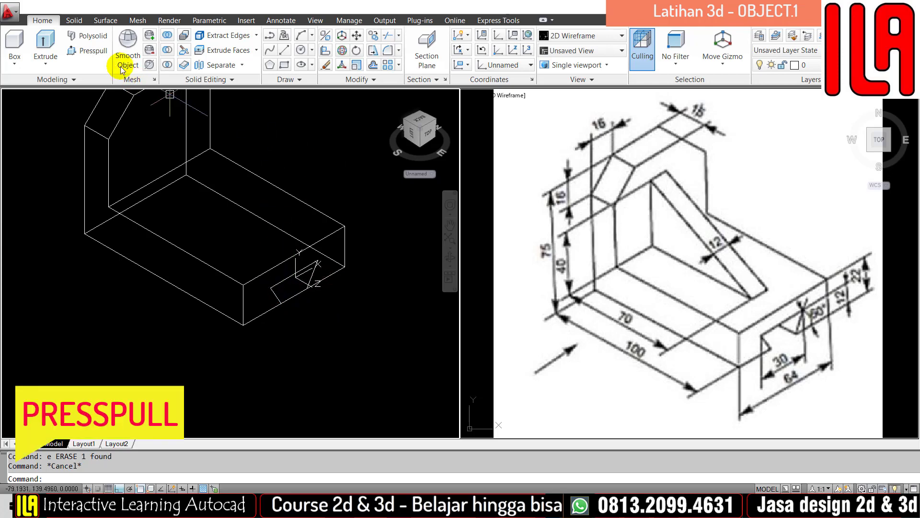
pyautogui.click(86, 50)
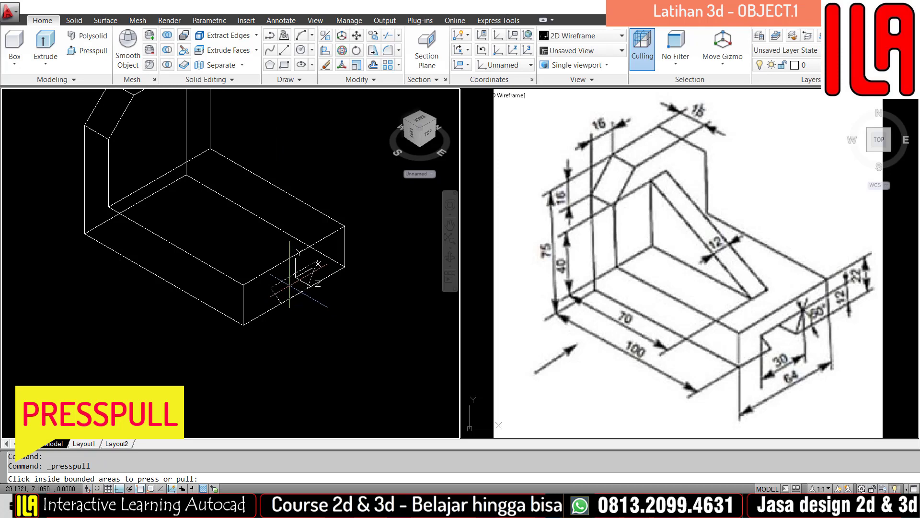
pyautogui.click(290, 285)
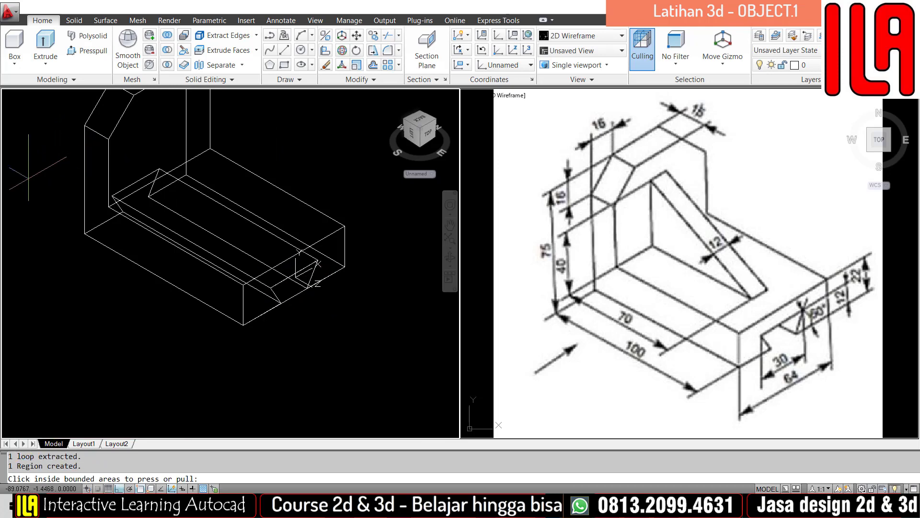
pyautogui.scroll(3, 297, 300)
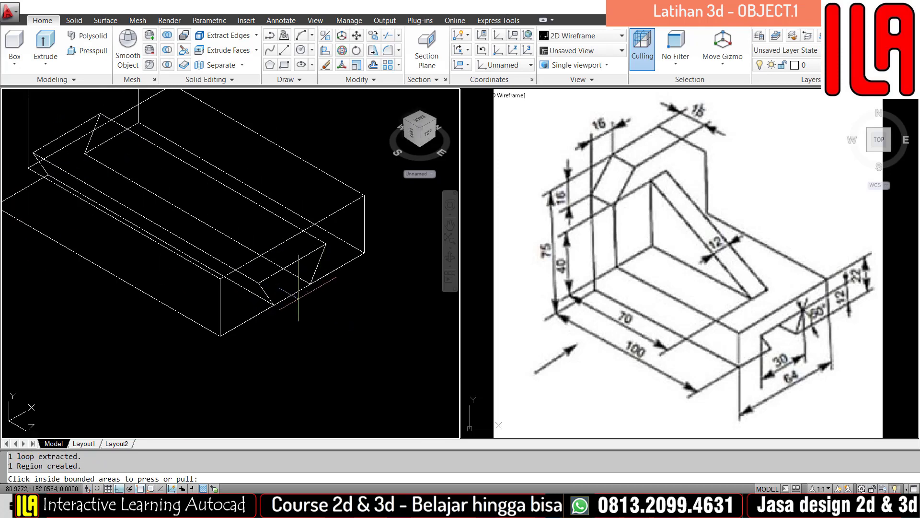
pyautogui.press('Return')
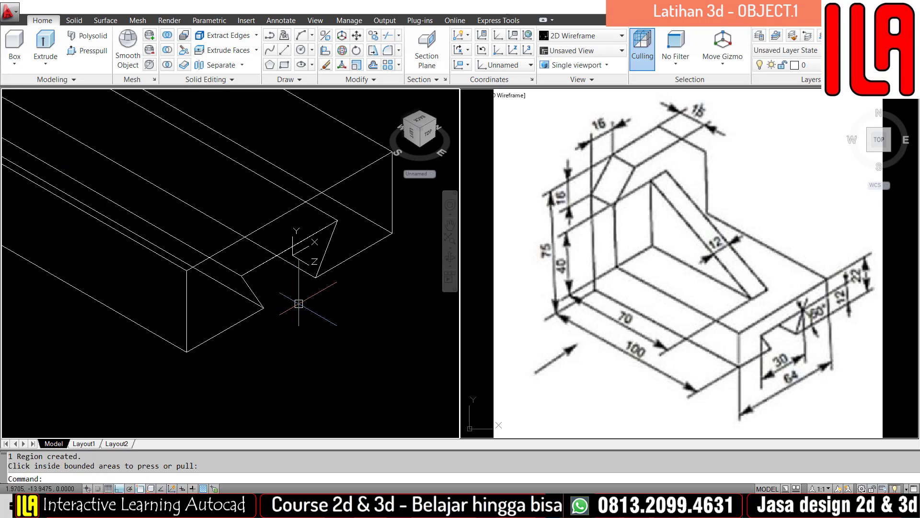
# Show the model in the Conceptual visual style and orbit it to inspect the whole bracket with its dovetail slot.
pyautogui.scroll(-2, 297, 301)
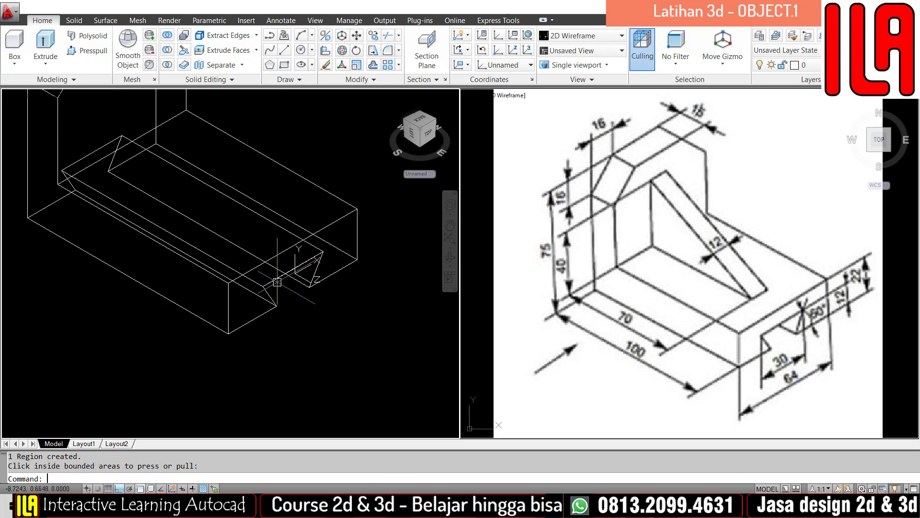
pyautogui.press('Escape')
pyautogui.press('Escape')
pyautogui.write('vsc')
pyautogui.press('Return')
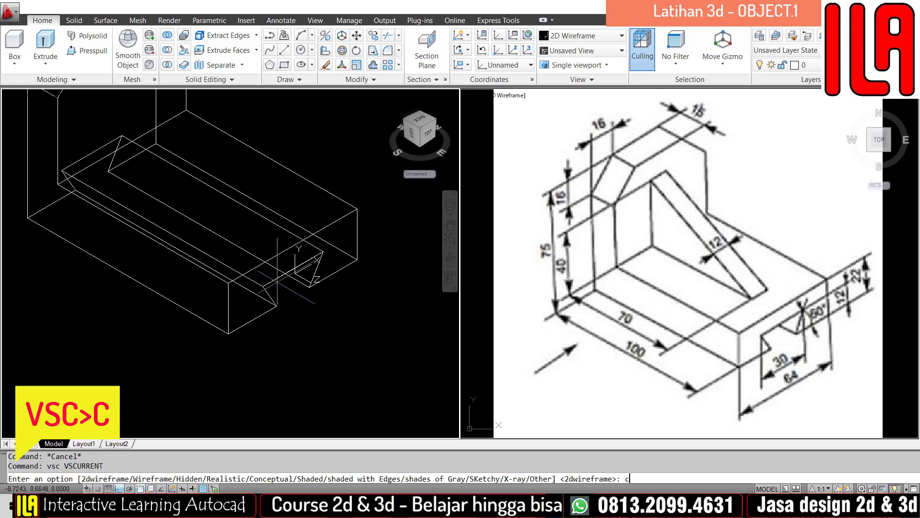
pyautogui.write('c')
pyautogui.press('Return')
pyautogui.write('orb')
pyautogui.press('Return')
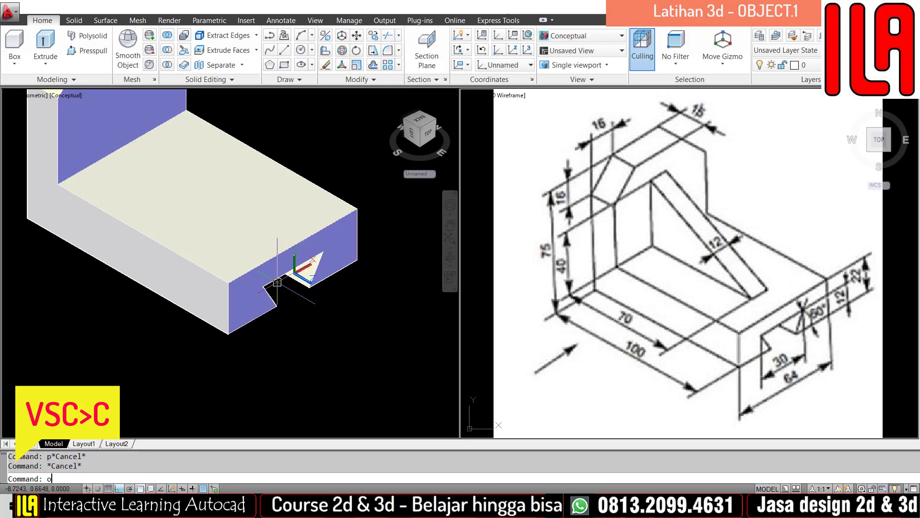
pyautogui.moveTo(273, 244)
pyautogui.mouseDown()
pyautogui.moveTo(254, 220)
pyautogui.moveTo(211, 199)
pyautogui.moveTo(209, 243)
pyautogui.moveTo(270, 258)
pyautogui.mouseUp()
pyautogui.scroll(-5, 269, 261)
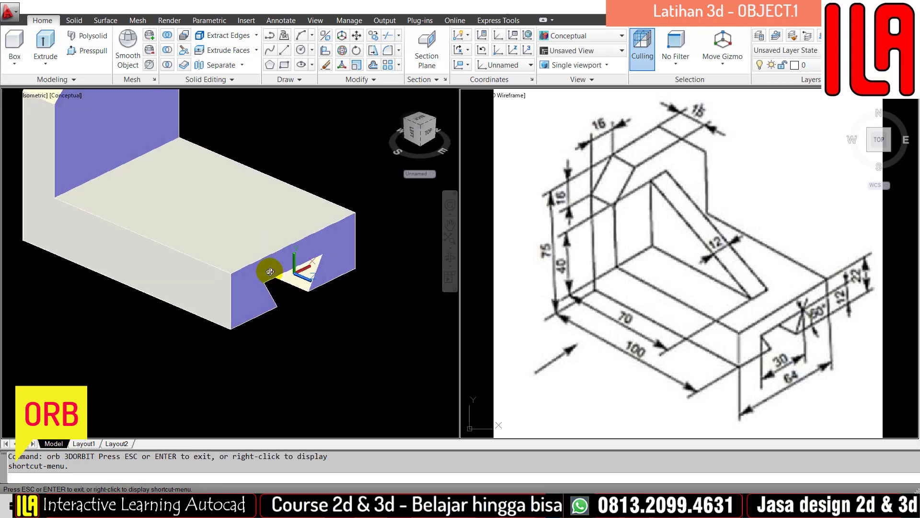
pyautogui.press('Escape')
pyautogui.scroll(2, 256, 274)
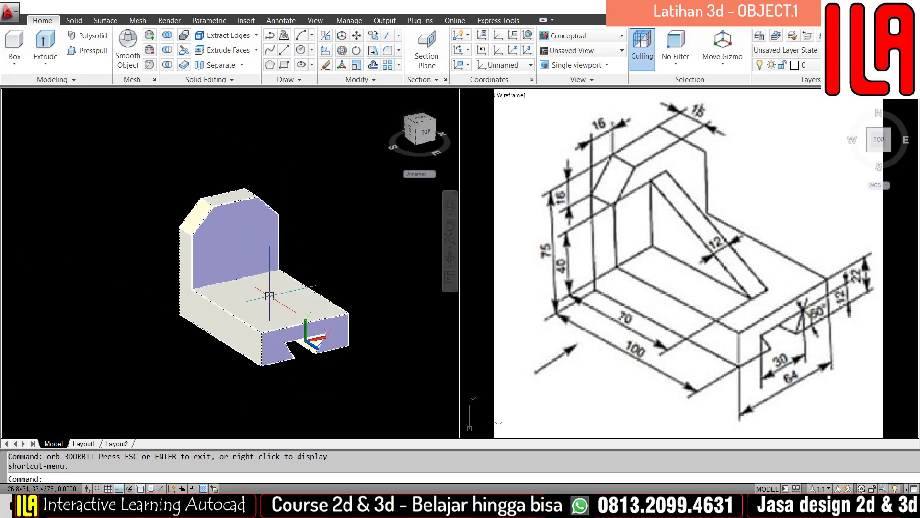
# Switch the model view to the 2D Wireframe visual style.
pyautogui.write('vsc')
pyautogui.press('Return')
pyautogui.write('2')
pyautogui.press('Return')
pyautogui.press('Escape')
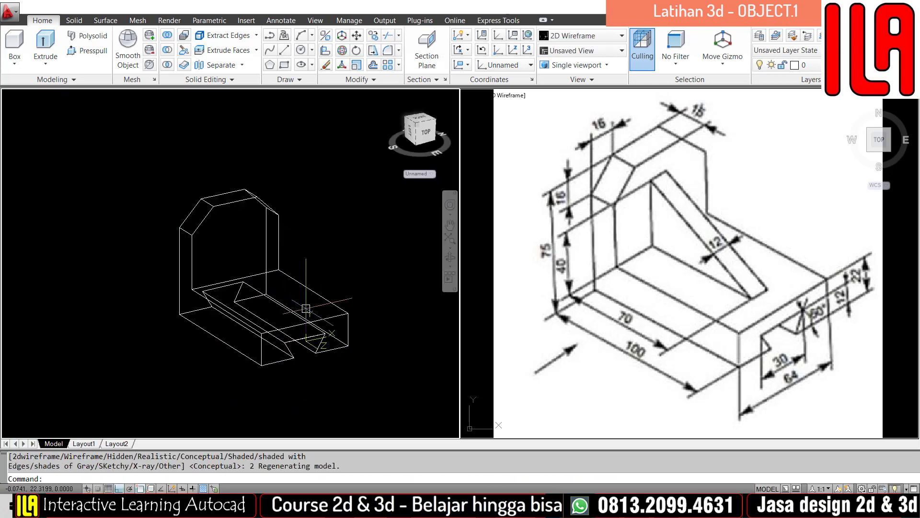
# Align the UCS to the bracket's long side face and set the model to the southeast isometric view.
pyautogui.scroll(4, 346, 278)
pyautogui.press('Escape')
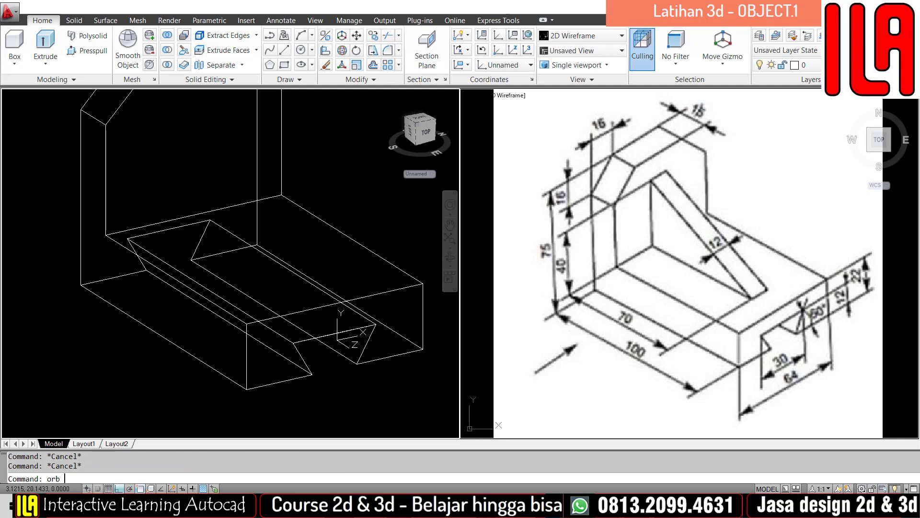
pyautogui.write('orb')
pyautogui.press('Return')
pyautogui.moveTo(309, 257); pyautogui.dragTo(319, 261)
pyautogui.press('Escape')
pyautogui.scroll(-3, 314, 267)
pyautogui.moveTo(274, 221); pyautogui.dragTo(265, 243, button='middle')
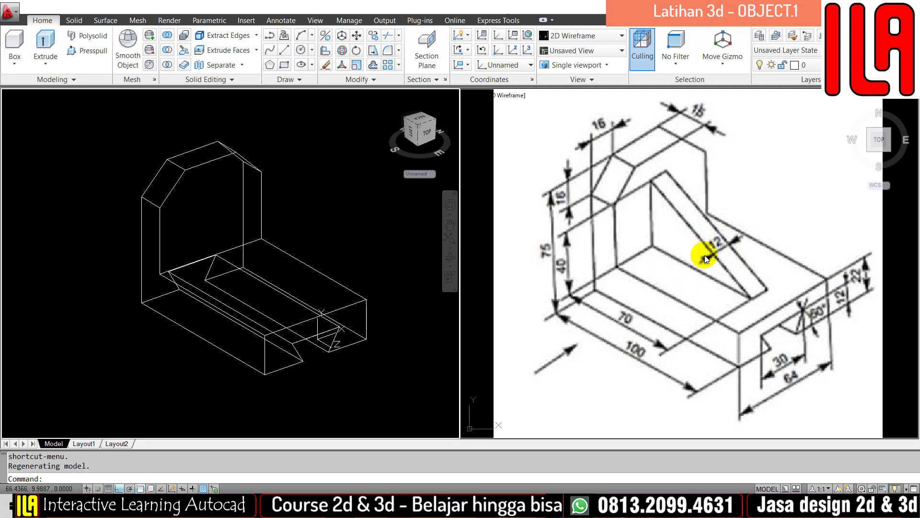
pyautogui.scroll(2, 187, 323)
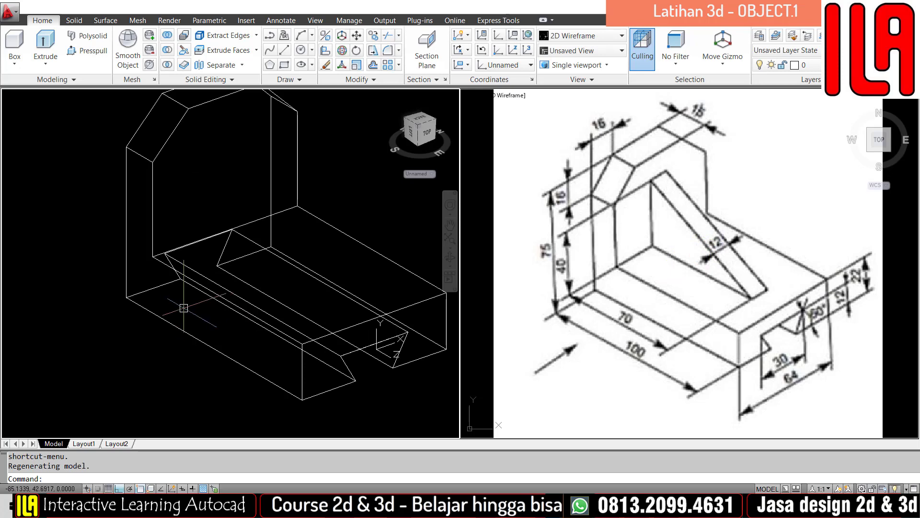
pyautogui.write('ucs')
pyautogui.press('Return')
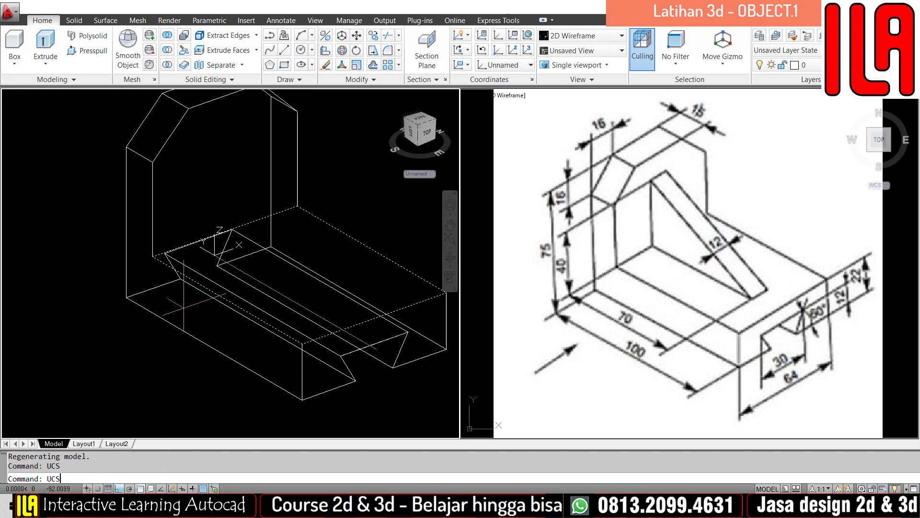
pyautogui.write('f')
pyautogui.press('Return')
pyautogui.click(188, 316)
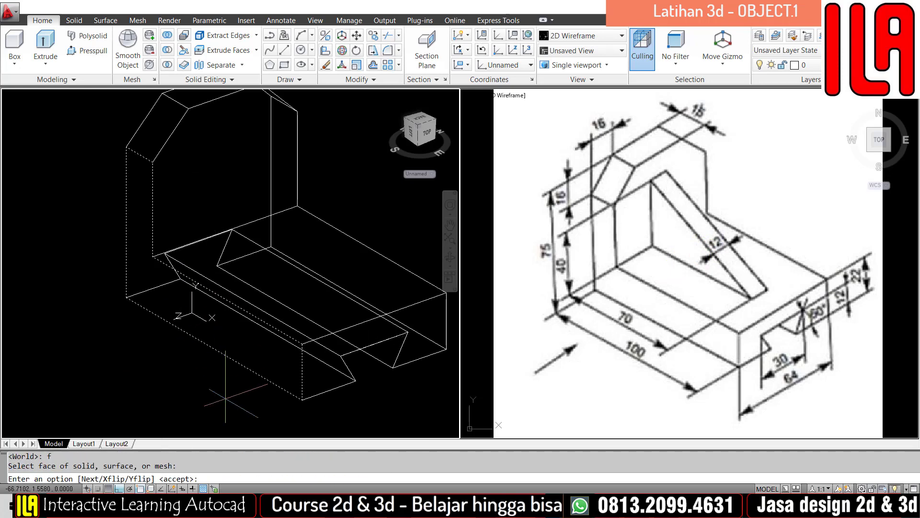
pyautogui.press('Return')
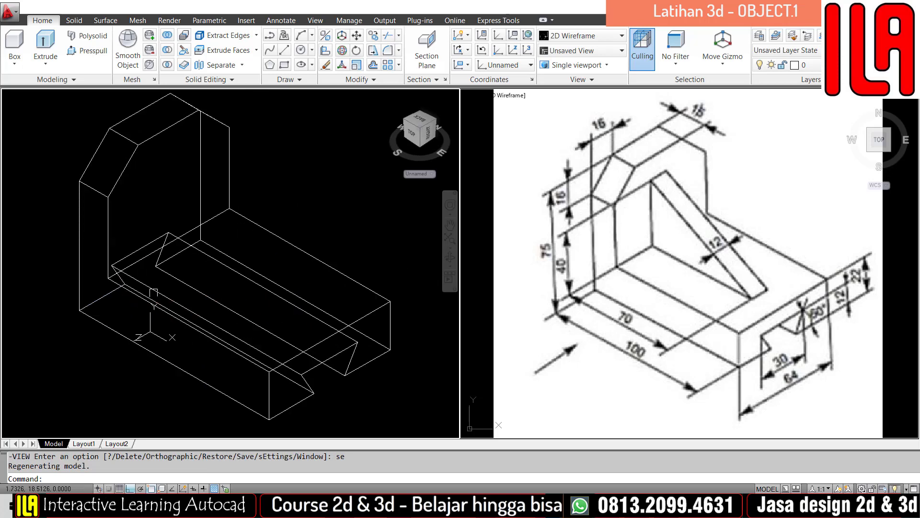
pyautogui.press('Escape')
pyautogui.press('Escape')
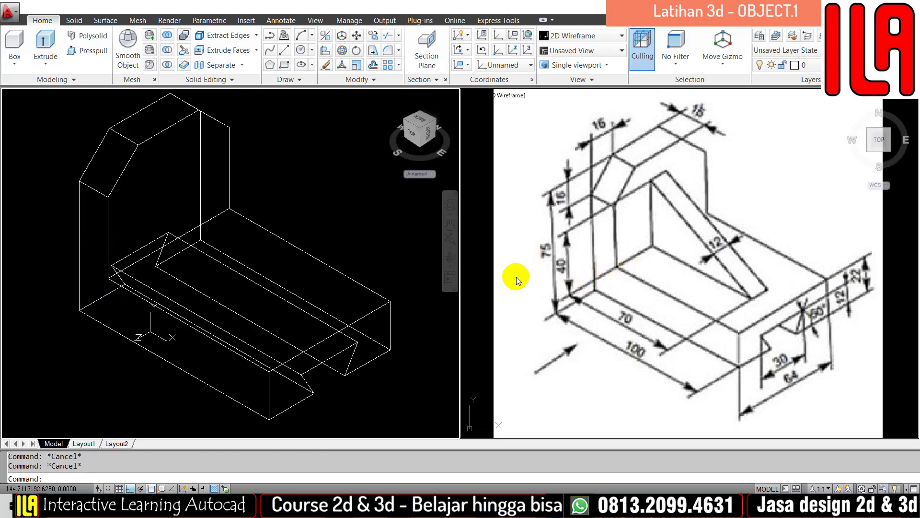
# From the midpoint of the wall's foot edge, draw a 70-unit line along the base top and a 40-unit line straight up.
pyautogui.write('l')
pyautogui.press('Return')
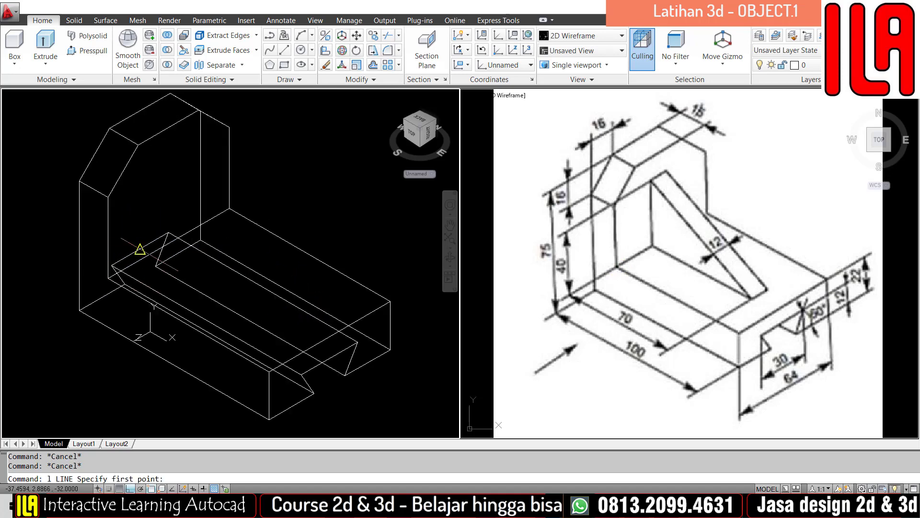
pyautogui.click(164, 242)
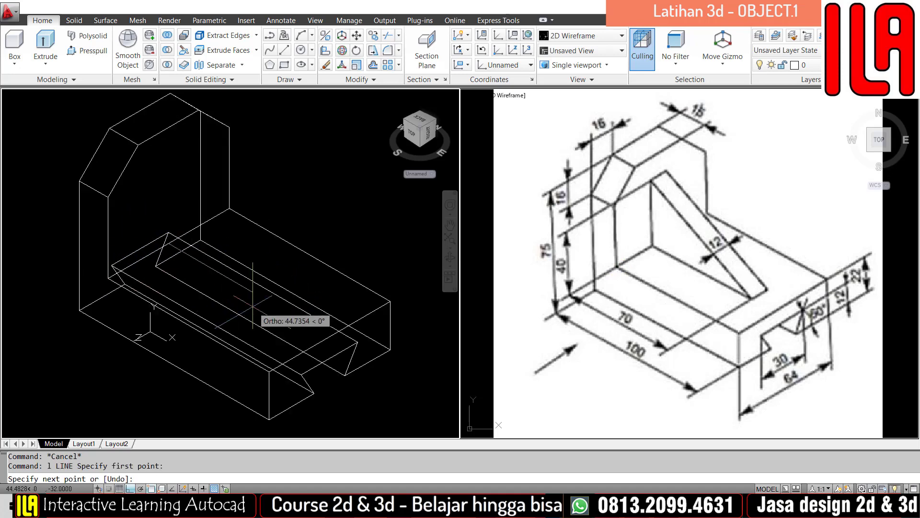
pyautogui.write('70')
pyautogui.press('Return')
pyautogui.press('Escape')
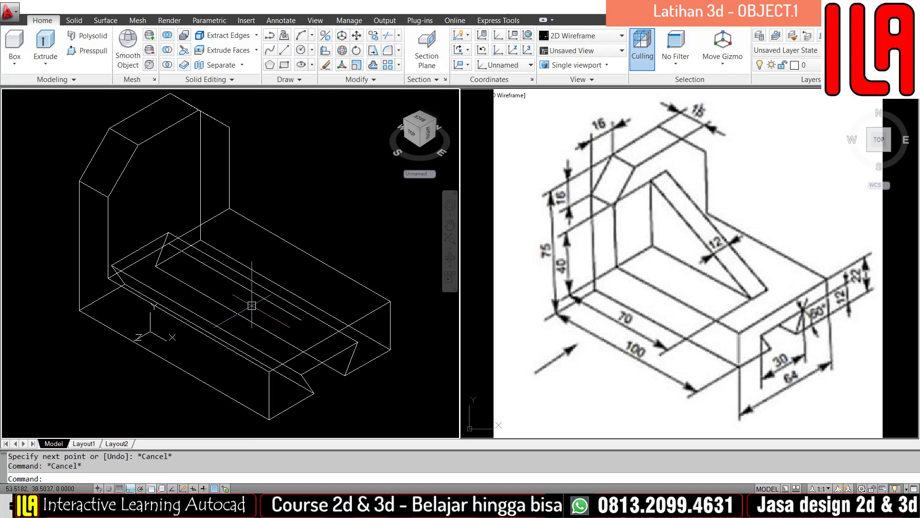
pyautogui.write('l')
pyautogui.press('Return')
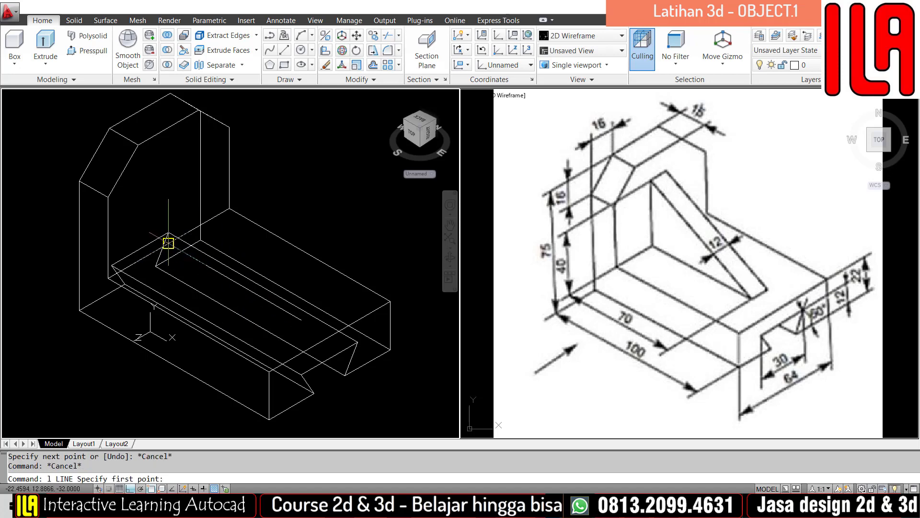
pyautogui.click(169, 234)
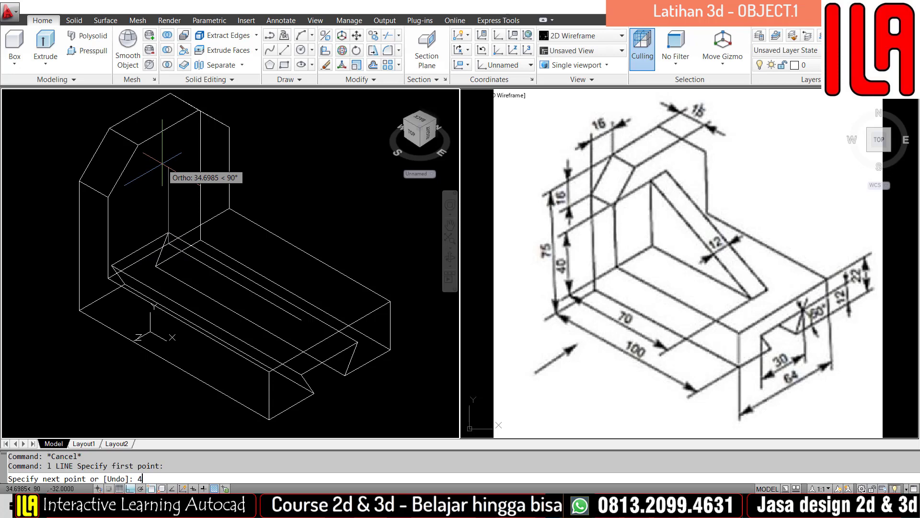
pyautogui.press('Return')
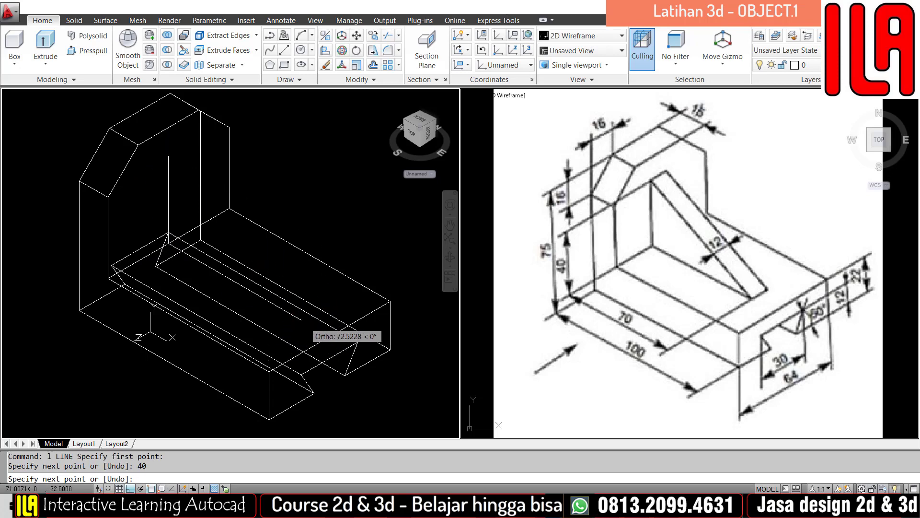
pyautogui.press('Escape')
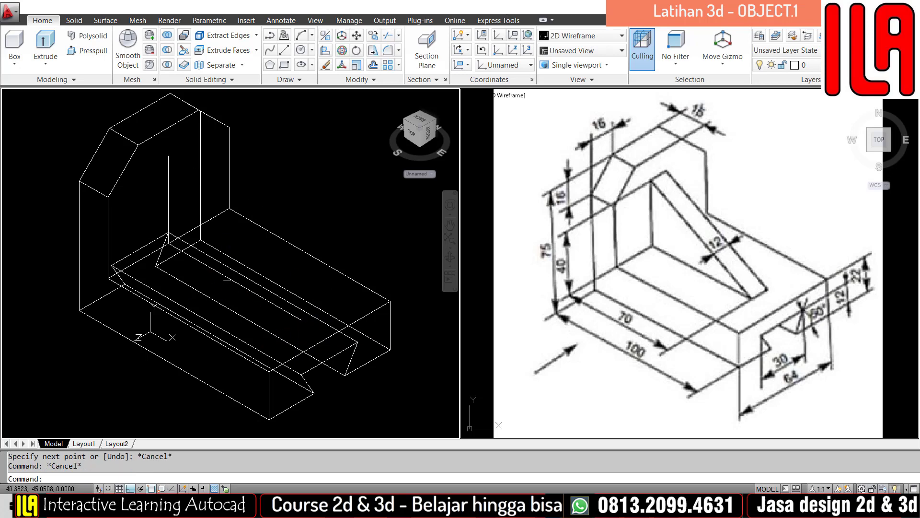
# Erase the horizontal and vertical lines starting at the midpoint of the wall's foot edge.
pyautogui.click(227, 276)
pyautogui.write('e')
pyautogui.press('Escape')
pyautogui.click(164, 204)
pyautogui.press('Escape')
pyautogui.click(174, 201)
pyautogui.click(167, 204)
pyautogui.write('e')
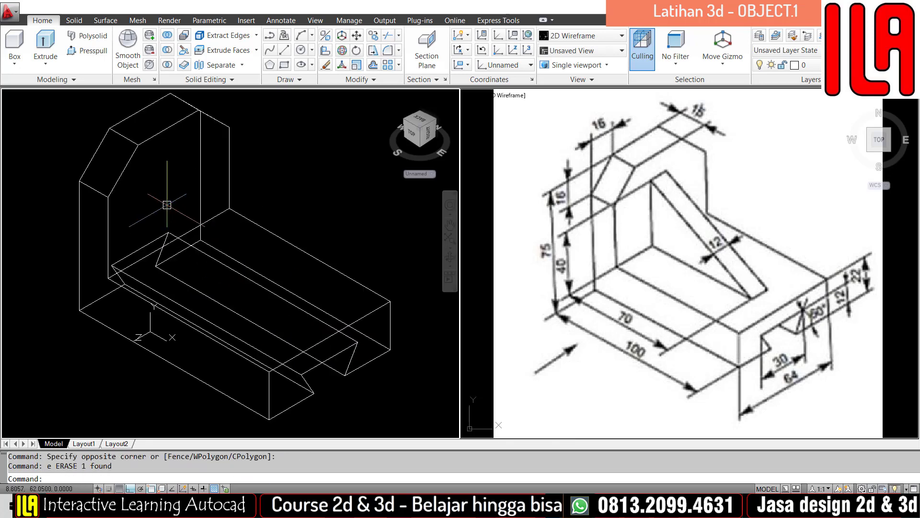
pyautogui.press('Escape')
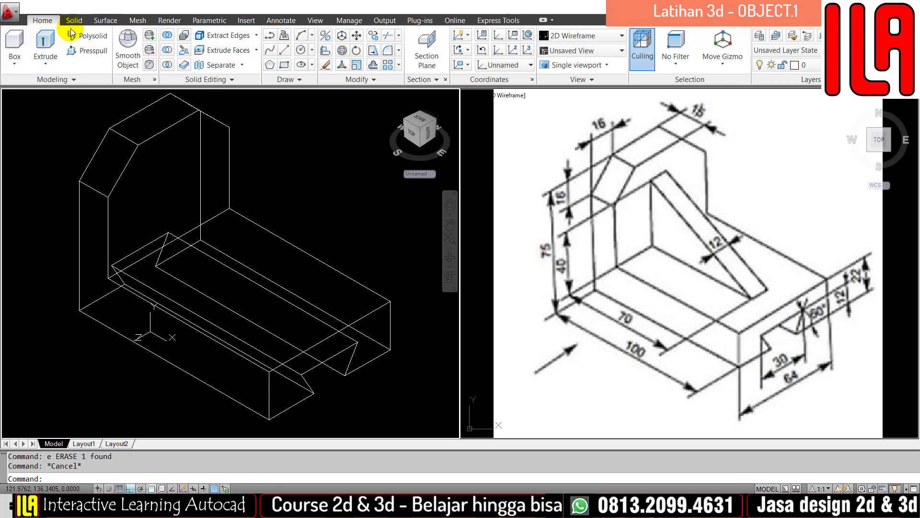
# Set the current drawing colour to red.
pyautogui.click(279, 20)
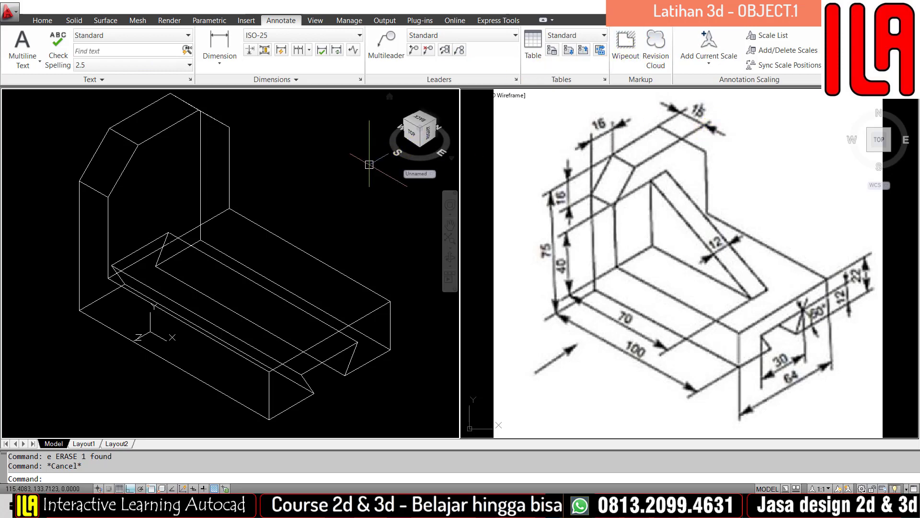
pyautogui.press('Escape')
pyautogui.write('co')
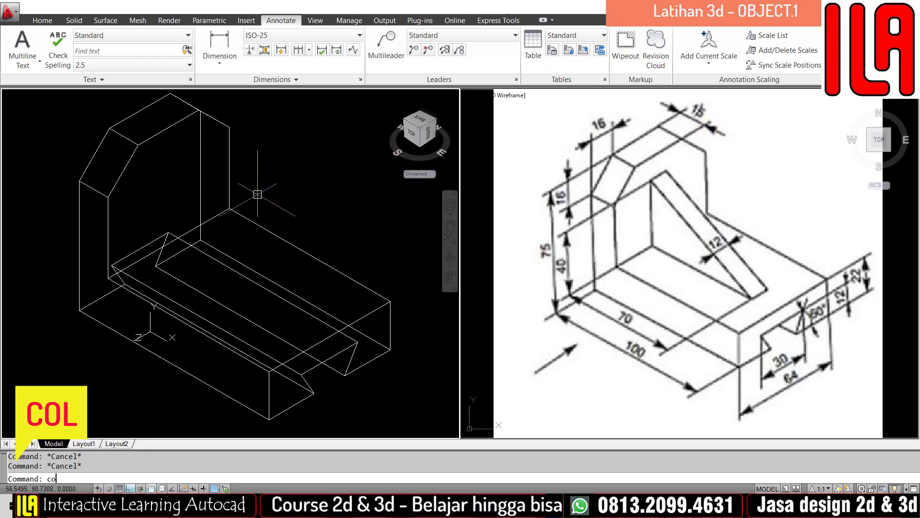
pyautogui.press('Return')
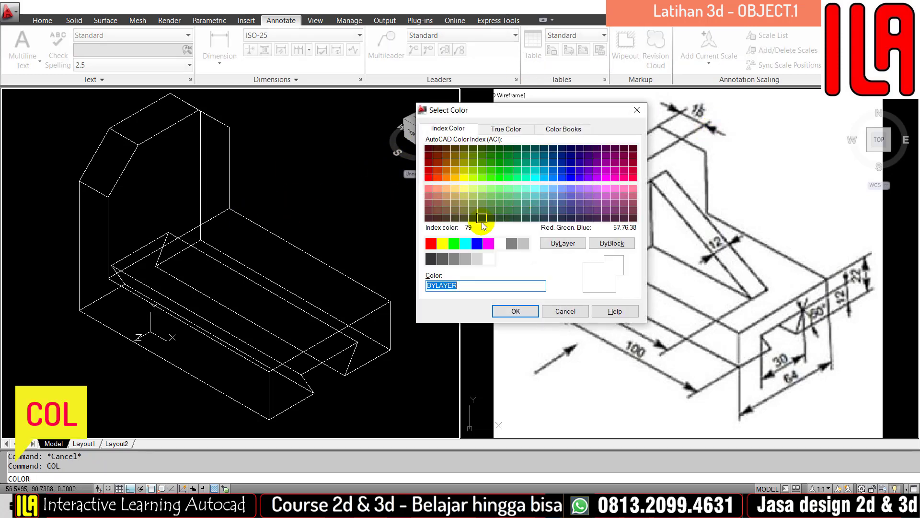
pyautogui.click(442, 243)
pyautogui.click(431, 243)
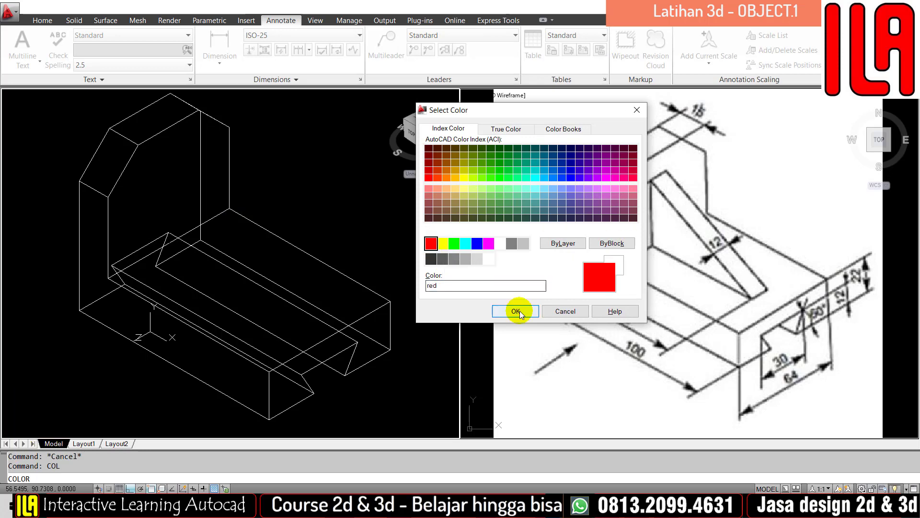
pyautogui.click(516, 311)
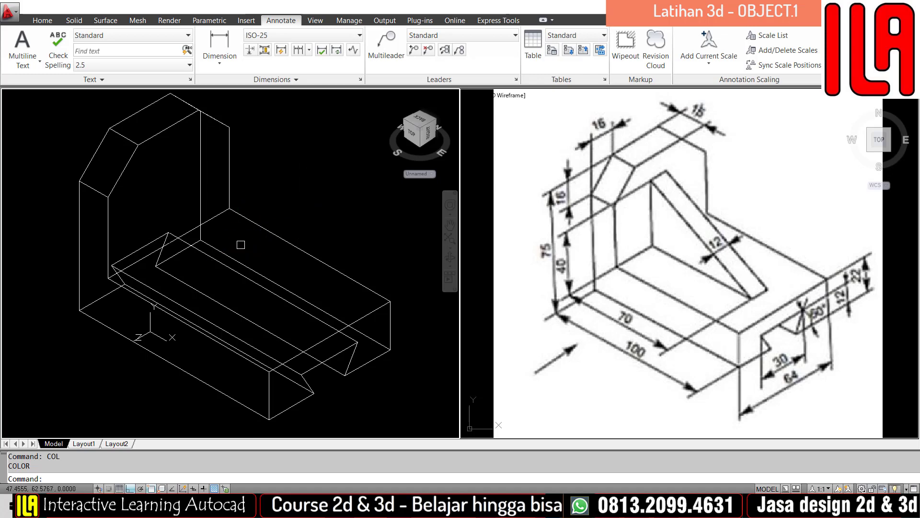
pyautogui.write('l')
pyautogui.press('Return')
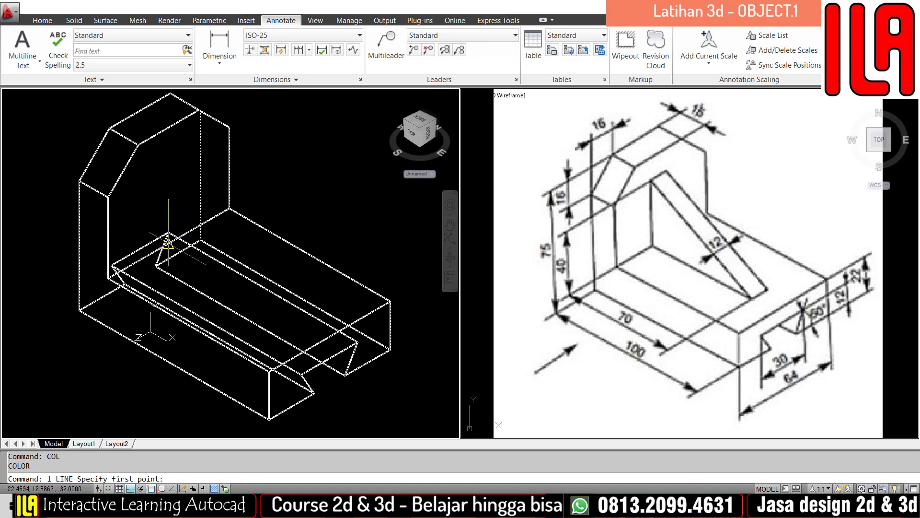
pyautogui.press('Escape')
pyautogui.press('Escape')
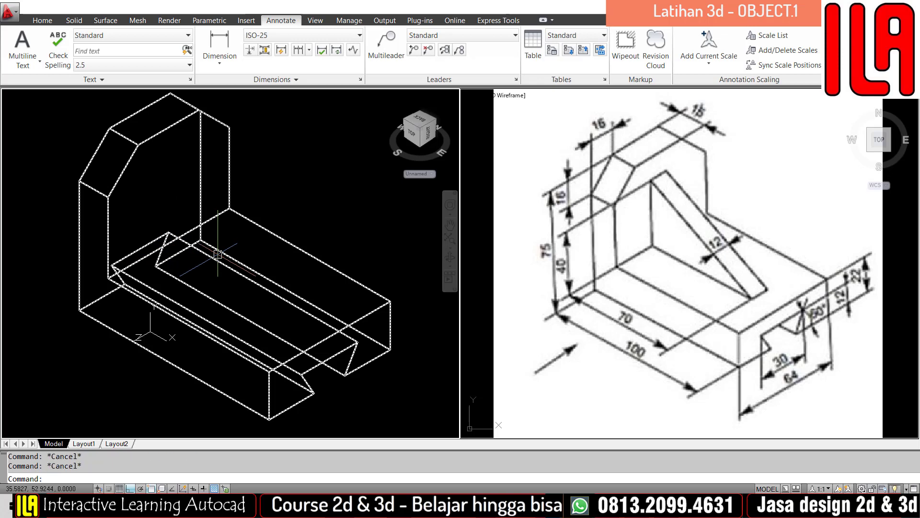
# Draw a red 70-unit line along the base top, starting at the midpoint of the wall's foot edge.
pyautogui.write('orb')
pyautogui.press('Return')
pyautogui.moveTo(234, 257); pyautogui.dragTo(223, 289)
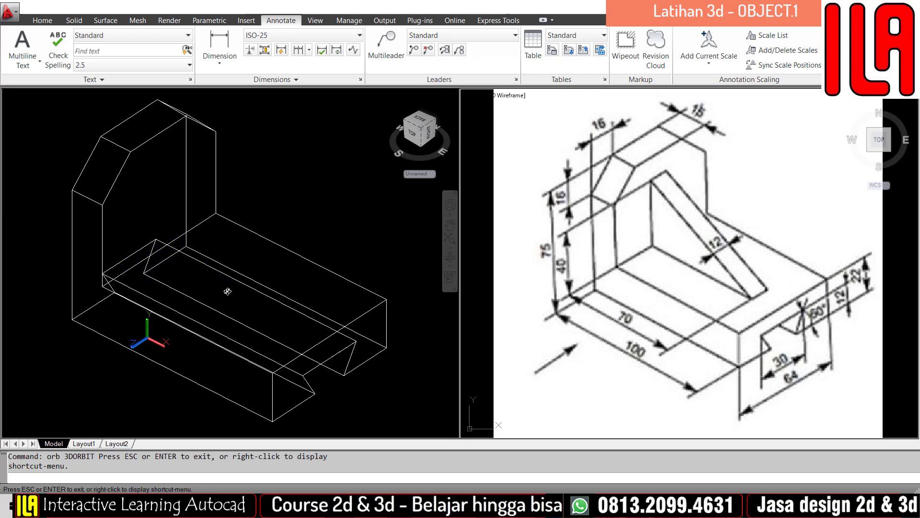
pyautogui.moveTo(258, 287); pyautogui.dragTo(264, 250)
pyautogui.press('Escape')
pyautogui.press('Escape')
pyautogui.write('l')
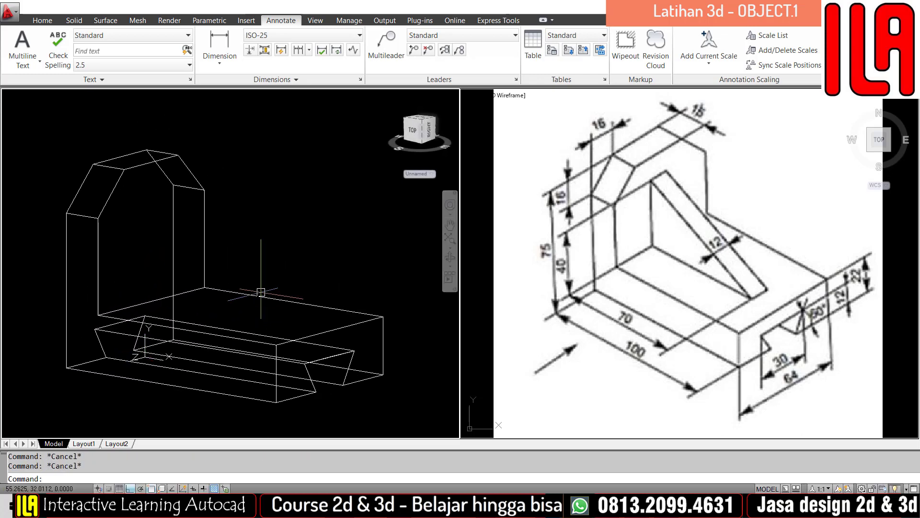
pyautogui.press('Return')
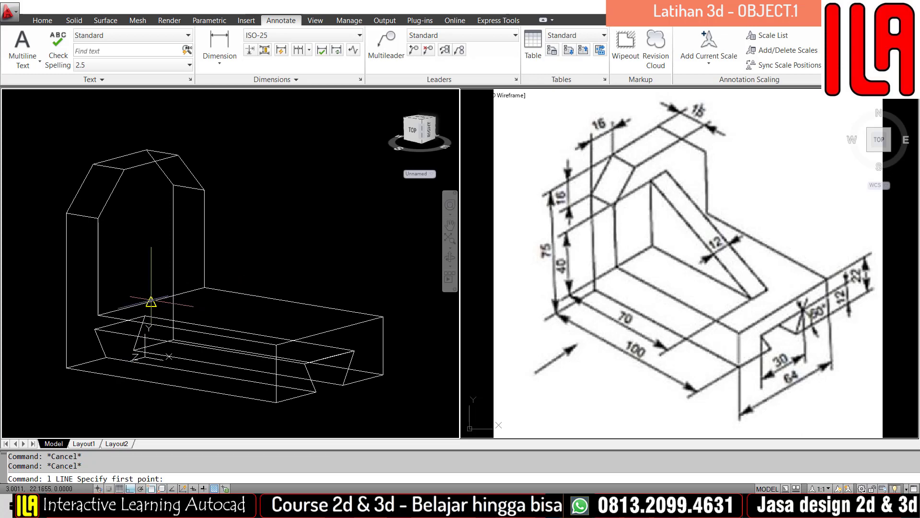
pyautogui.click(149, 303)
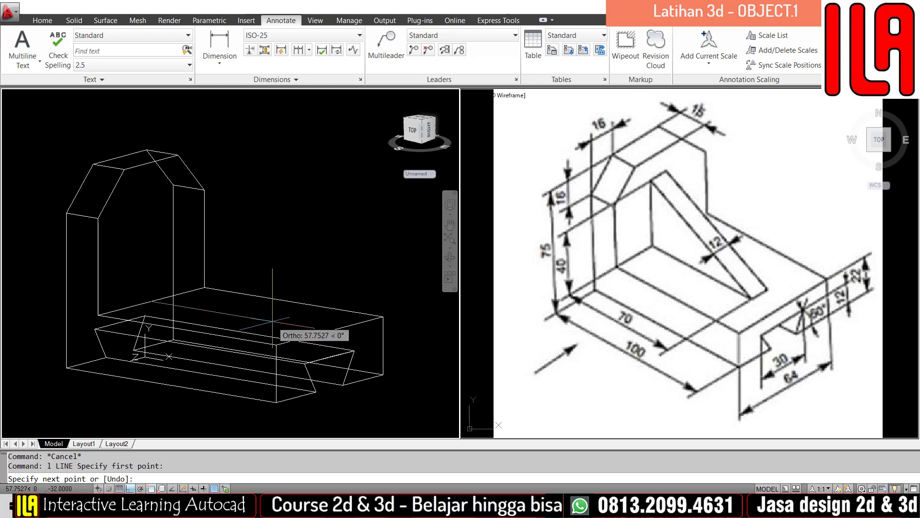
pyautogui.write('70')
pyautogui.press('Return')
pyautogui.press('Escape')
pyautogui.press('Escape')
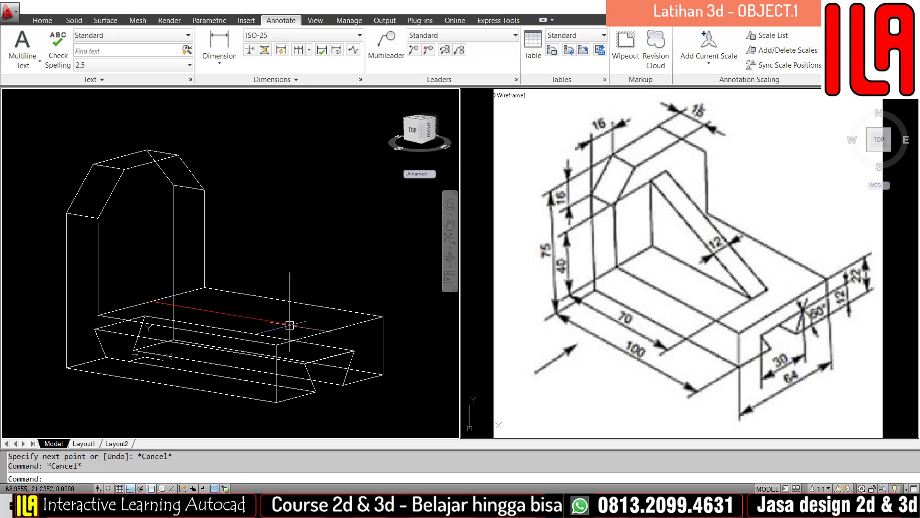
# Draw a 40-unit vertical line up the wall from the 70-unit line's start and close the triangle to its far end.
pyautogui.write('l')
pyautogui.press('Return')
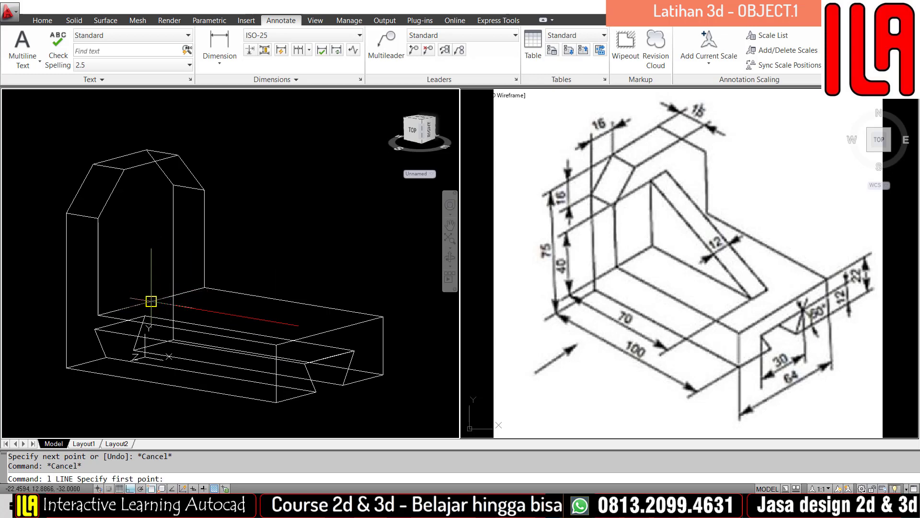
pyautogui.click(152, 301)
pyautogui.write('4')
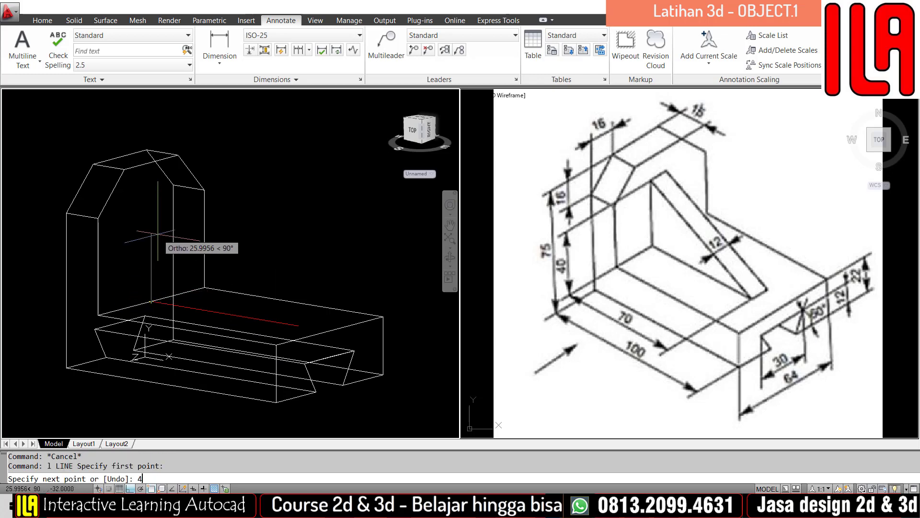
pyautogui.write('0')
pyautogui.press('Return')
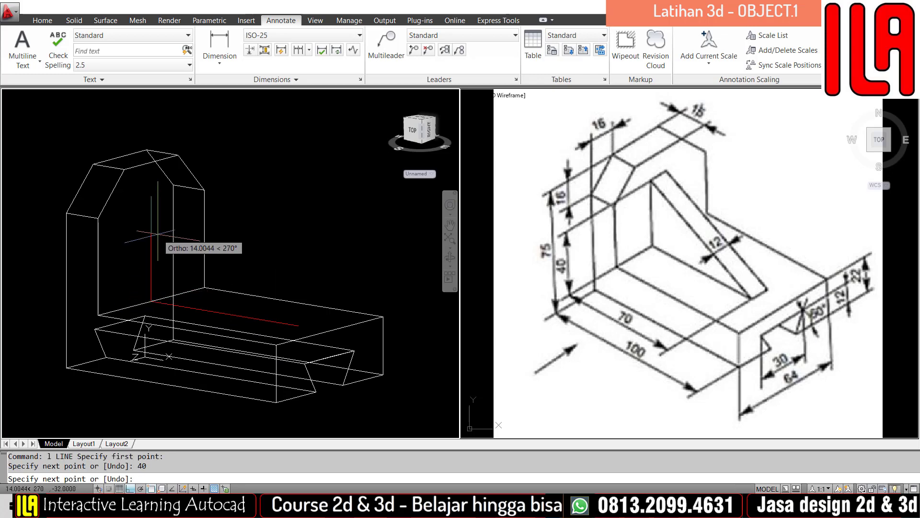
pyautogui.click(297, 321)
pyautogui.press('Escape')
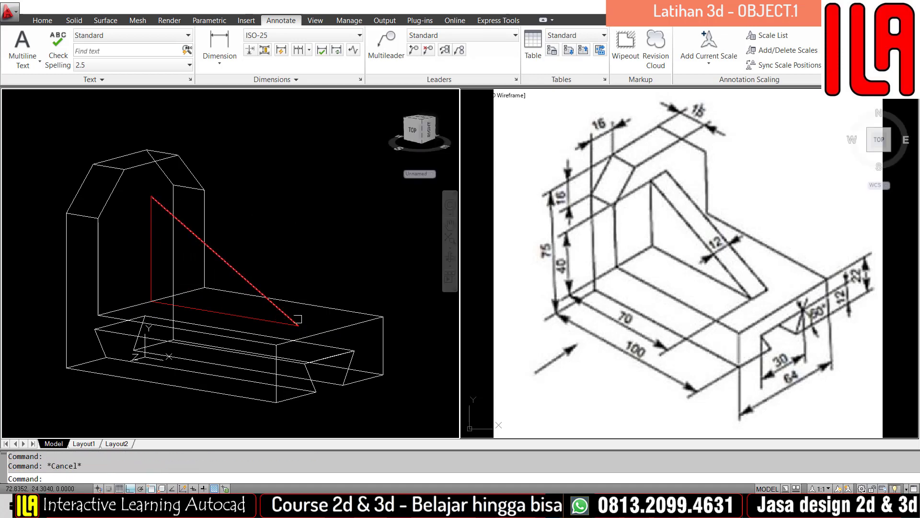
# Join the three red triangle lines into one polyline for the rib profile.
pyautogui.click(261, 294)
pyautogui.click(261, 319)
pyautogui.click(141, 253)
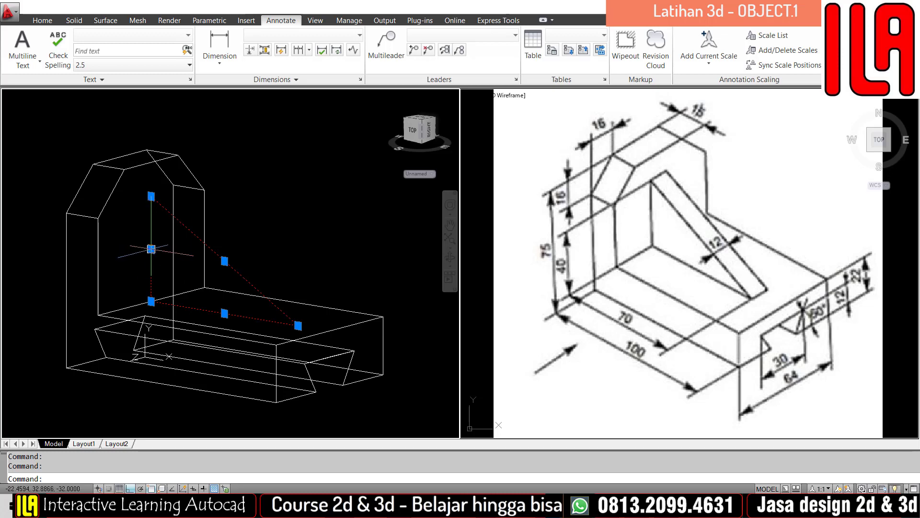
pyautogui.press('Return')
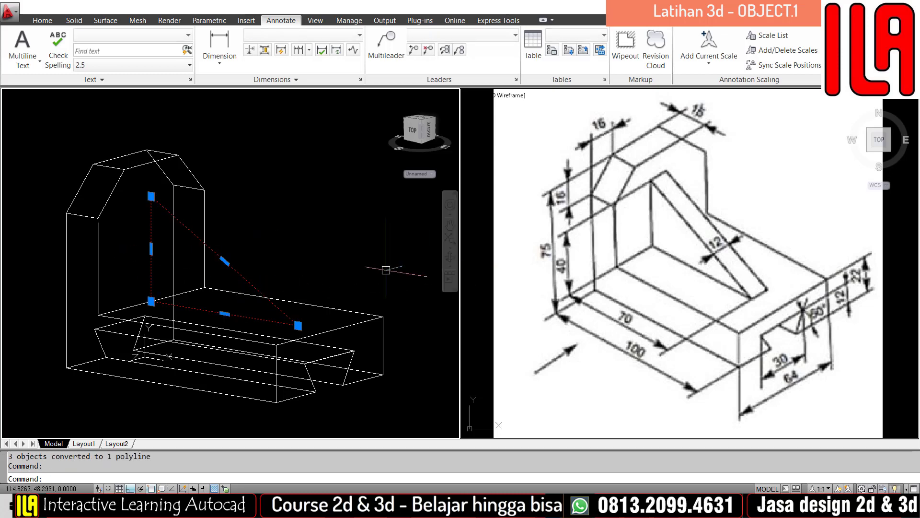
# Move the triangular rib profile 6 units along the positive Z direction, off the centre of the wall.
pyautogui.press('Escape')
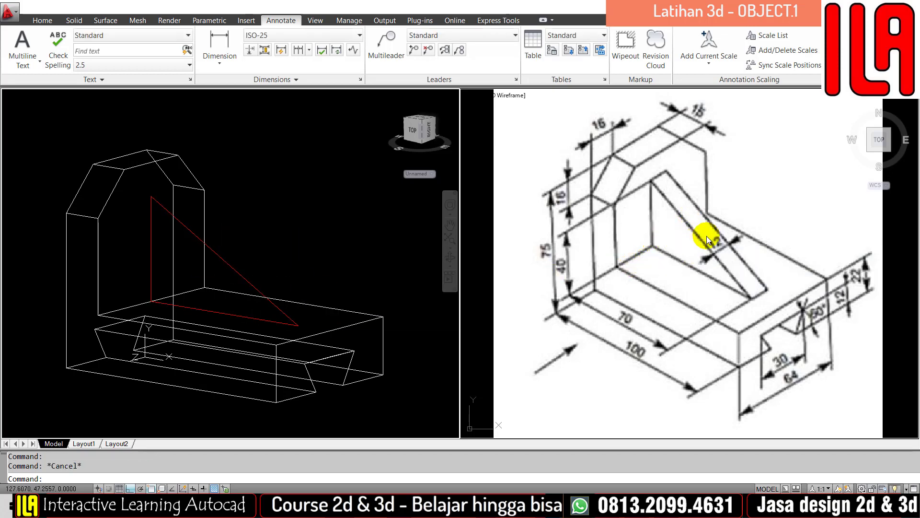
pyautogui.click(208, 253)
pyautogui.scroll(2, 274, 266)
pyautogui.write('m')
pyautogui.press('Return')
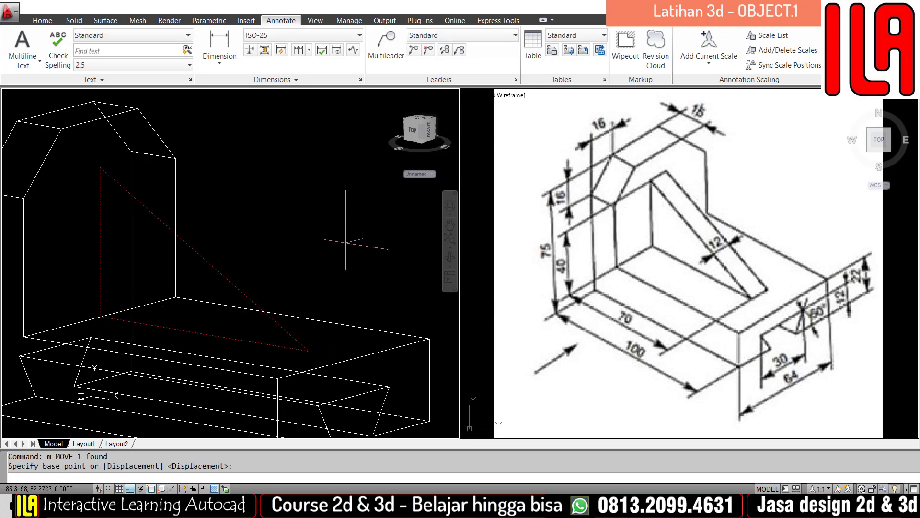
pyautogui.click(346, 242)
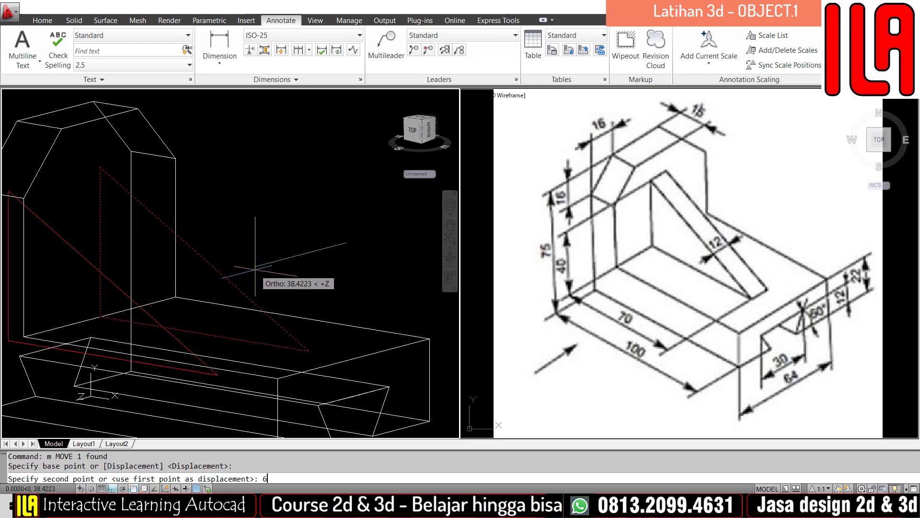
pyautogui.write('6')
pyautogui.press('Return')
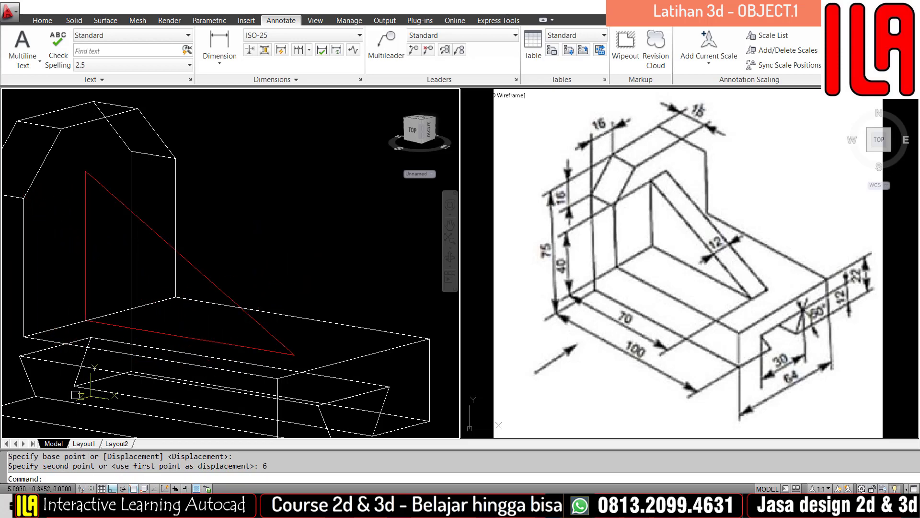
pyautogui.scroll(-2, 163, 332)
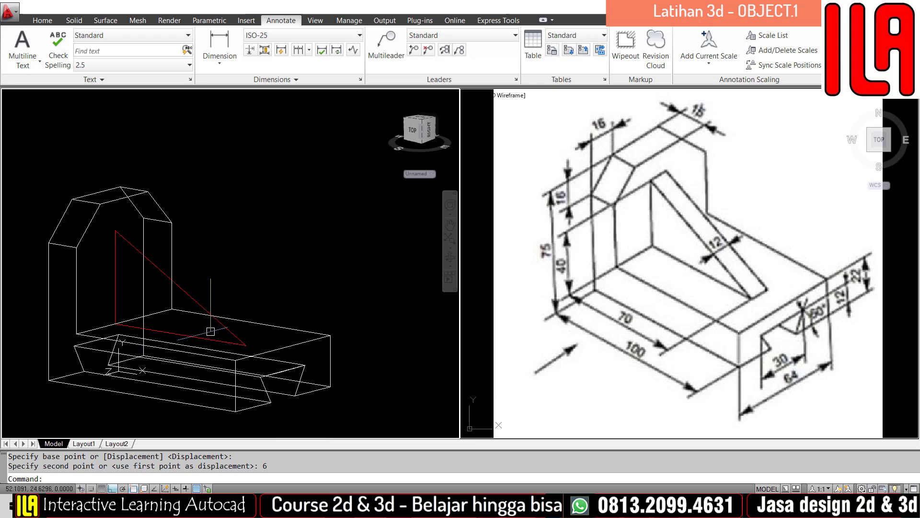
# Examine the shifted rib profile's position against the wall and dovetail slot from the end and at an angle.
pyautogui.press('Escape')
pyautogui.press('Escape')
pyautogui.click(263, 325)
pyautogui.write('orb')
pyautogui.press('Return')
pyautogui.moveTo(236, 271); pyautogui.dragTo(147, 283)
pyautogui.moveTo(201, 269)
pyautogui.mouseDown()
pyautogui.moveTo(222, 232)
pyautogui.moveTo(211, 254)
pyautogui.mouseUp()
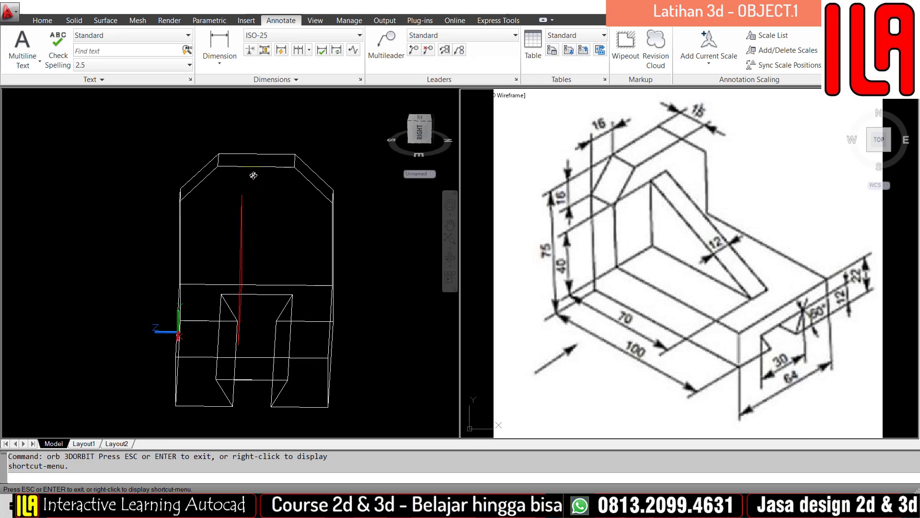
pyautogui.moveTo(234, 238); pyautogui.dragTo(353, 304)
pyautogui.press('Escape')
pyautogui.press('Escape')
# Try extruding the triangular rib profile by -6 units and undo the extrusion.
pyautogui.write('e')
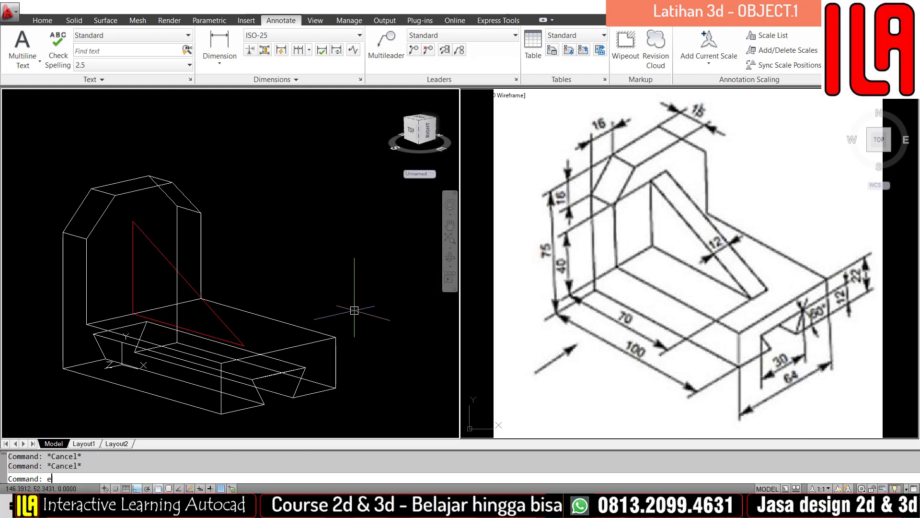
pyautogui.write('xt')
pyautogui.press('Return')
pyautogui.click(219, 317)
pyautogui.press('Return')
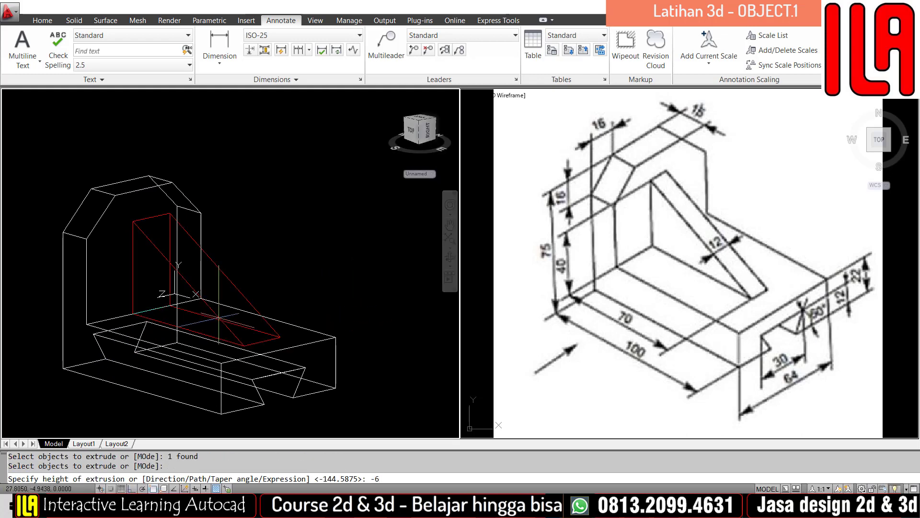
pyautogui.write('-6')
pyautogui.press('Return')
pyautogui.press('Escape')
pyautogui.press('Escape')
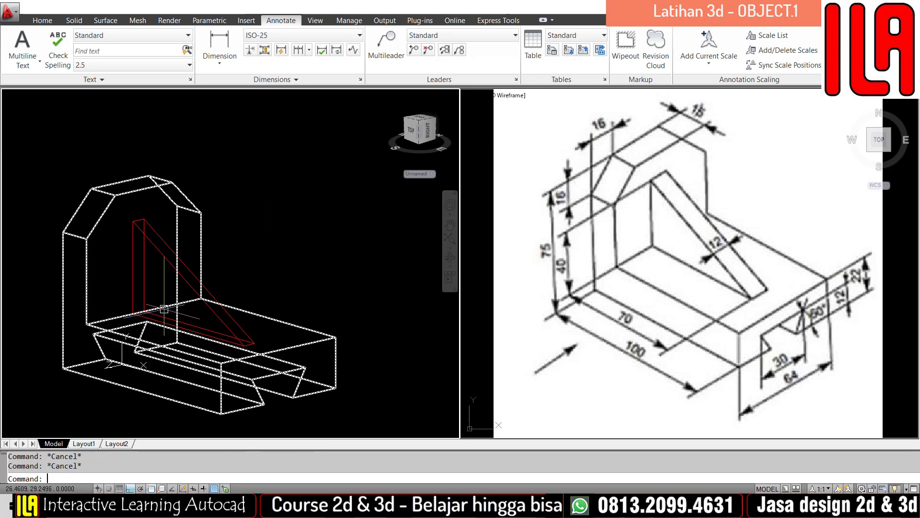
pyautogui.hotkey('ctrl', 'z')
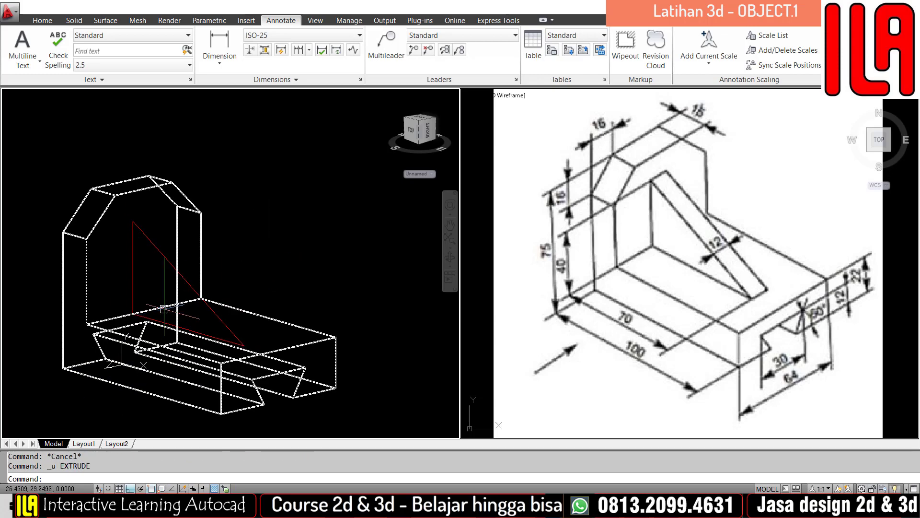
# Extrude the triangular rib profile by -12 units across the middle of the base.
pyautogui.write('ext')
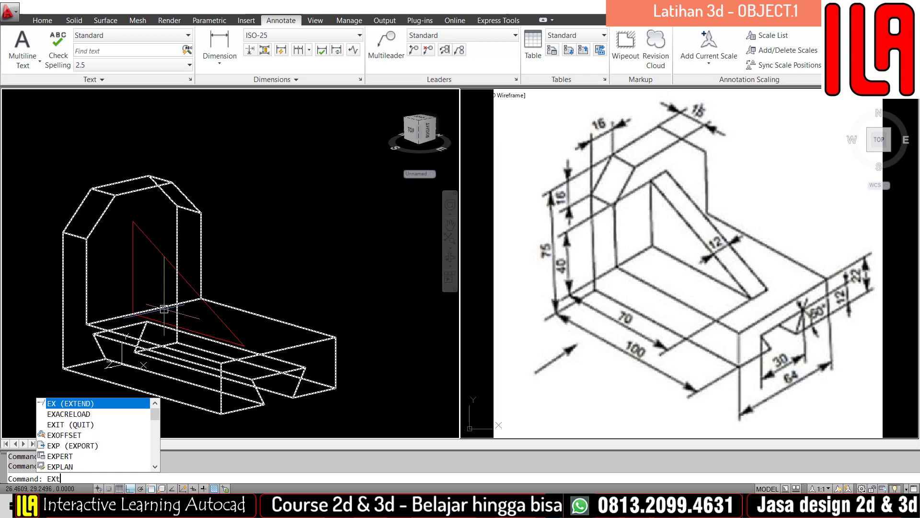
pyautogui.press('Return')
pyautogui.click(158, 249)
pyautogui.press('Return')
pyautogui.write('-1')
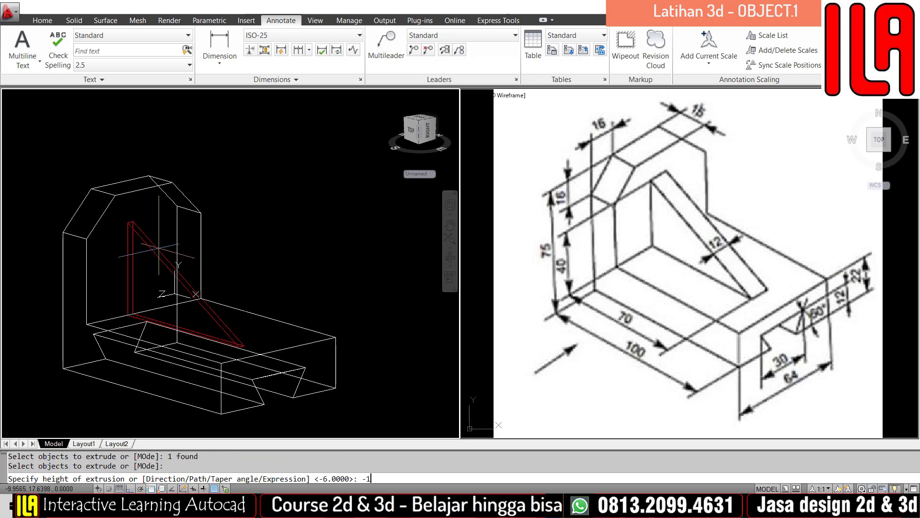
pyautogui.write('2')
pyautogui.press('Return')
pyautogui.press('Escape')
pyautogui.press('Escape')
# Check the rib's placement and unite it with the base and wall body into one solid.
pyautogui.write('orb')
pyautogui.press('Return')
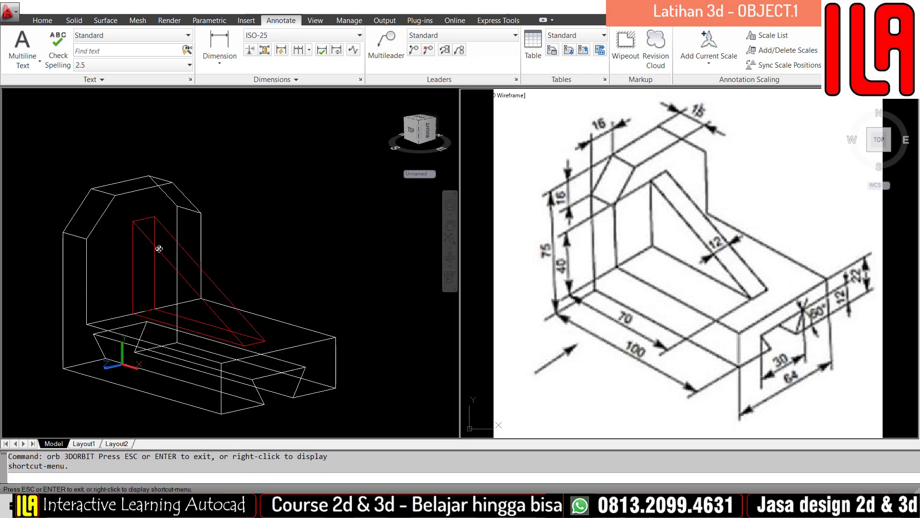
pyautogui.moveTo(159, 247); pyautogui.dragTo(248, 225)
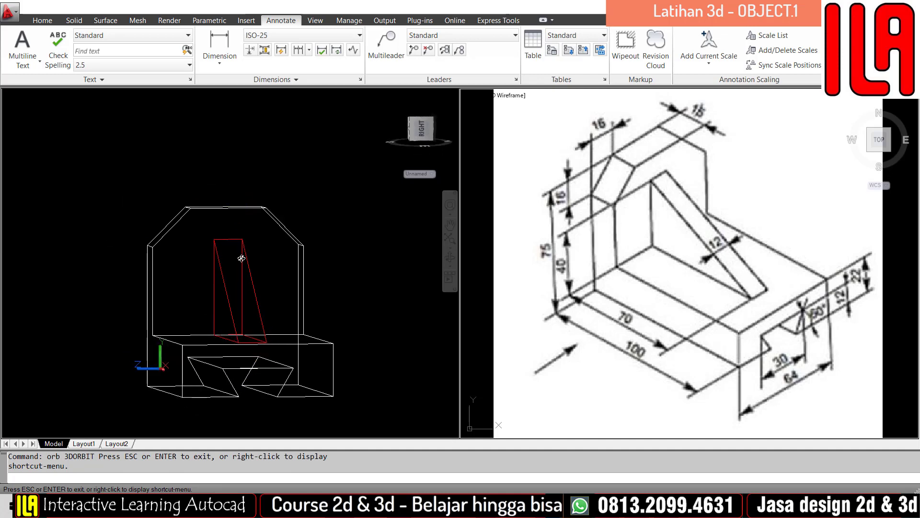
pyautogui.moveTo(241, 258); pyautogui.dragTo(252, 292)
pyautogui.press('Escape')
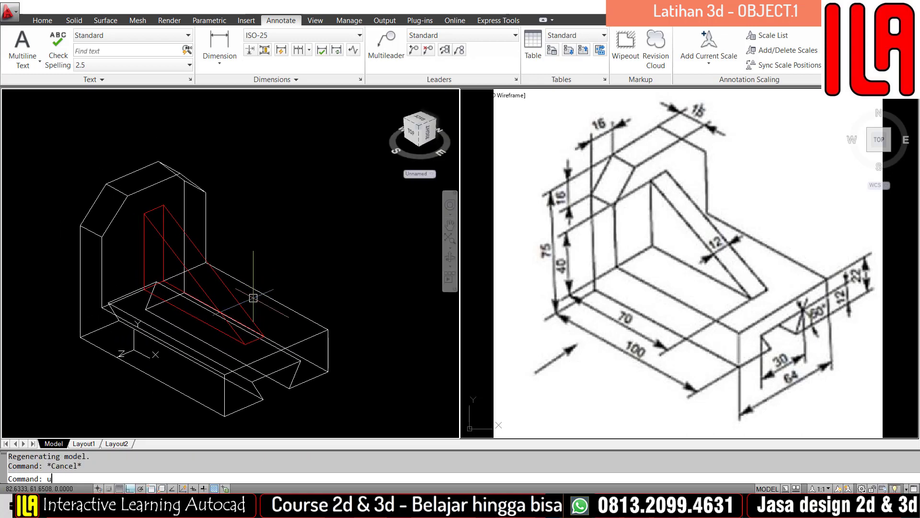
pyautogui.write('union')
pyautogui.press('Return')
pyautogui.click(253, 298)
pyautogui.click(164, 219)
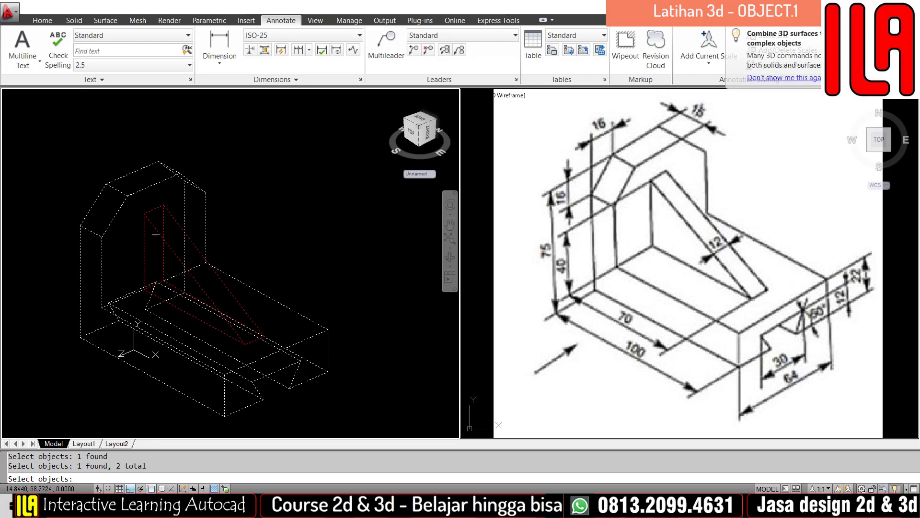
pyautogui.press('Return')
# Change the united bracket solid's colour from its properties to green.
pyautogui.click(221, 274)
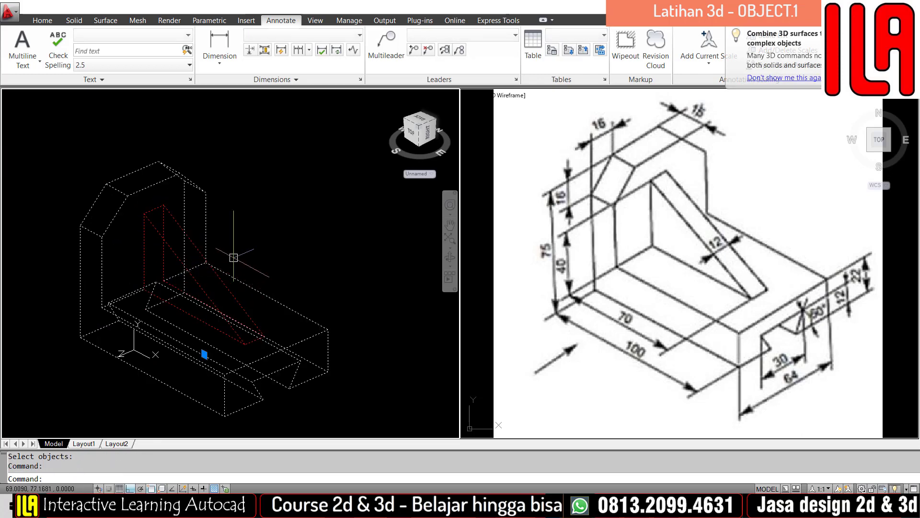
pyautogui.moveTo(235, 261); pyautogui.dragTo(285, 237, button='middle')
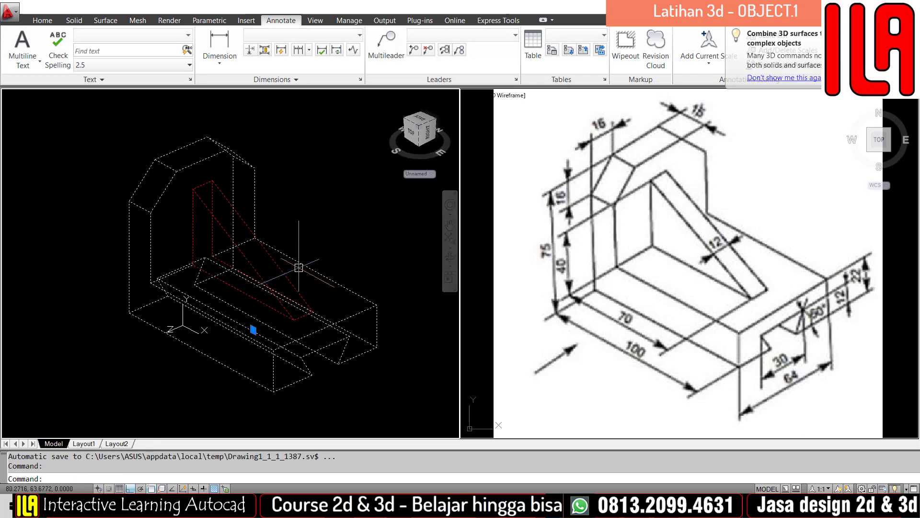
pyautogui.hotkey('ctrl', '1')
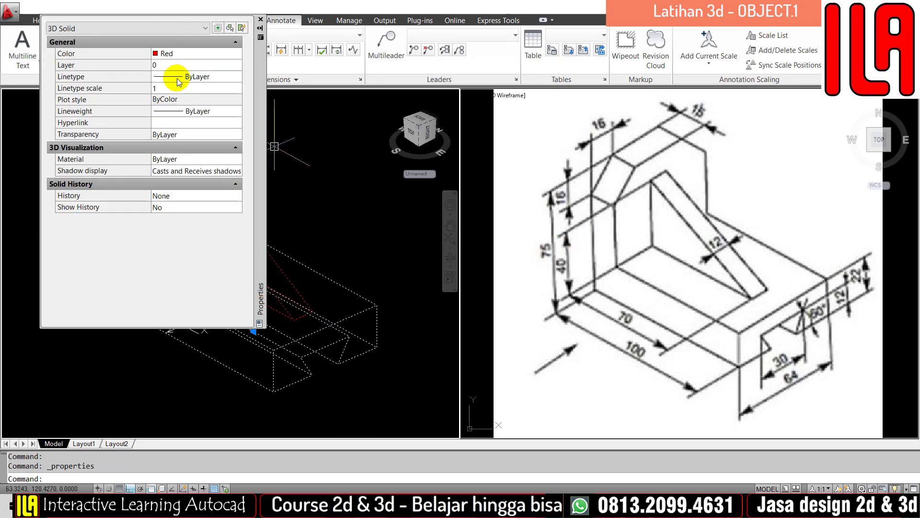
pyautogui.click(183, 55)
pyautogui.click(183, 55)
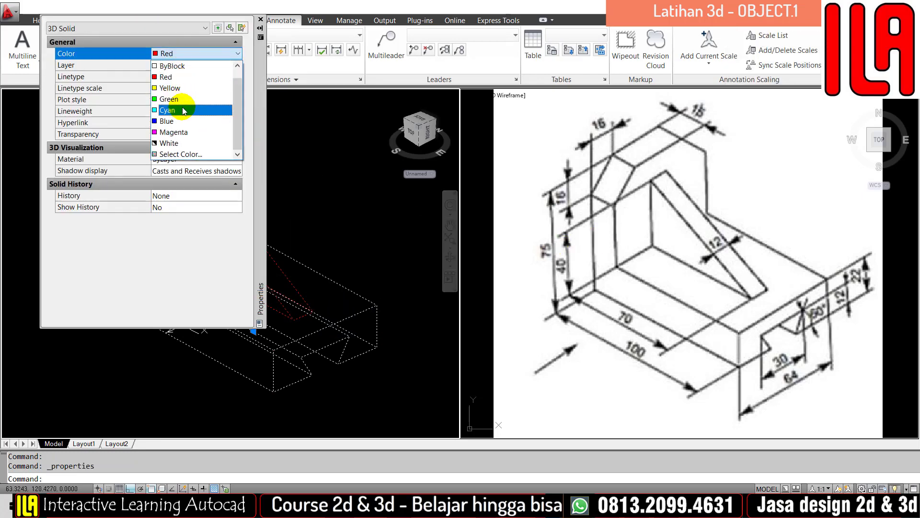
pyautogui.click(177, 104)
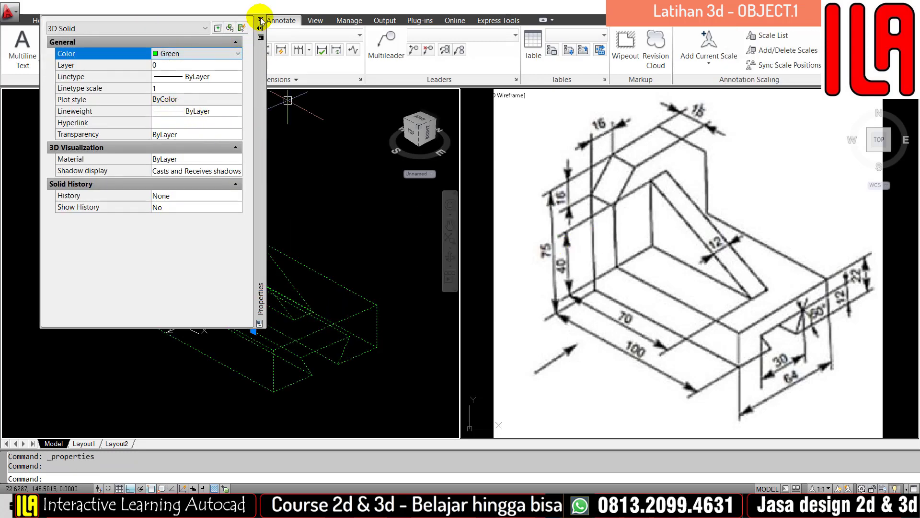
pyautogui.click(261, 19)
pyautogui.press('Escape')
pyautogui.press('Escape')
# Erase the leftover white construction lines around the dovetail slot opening on the base's end face.
pyautogui.write('v')
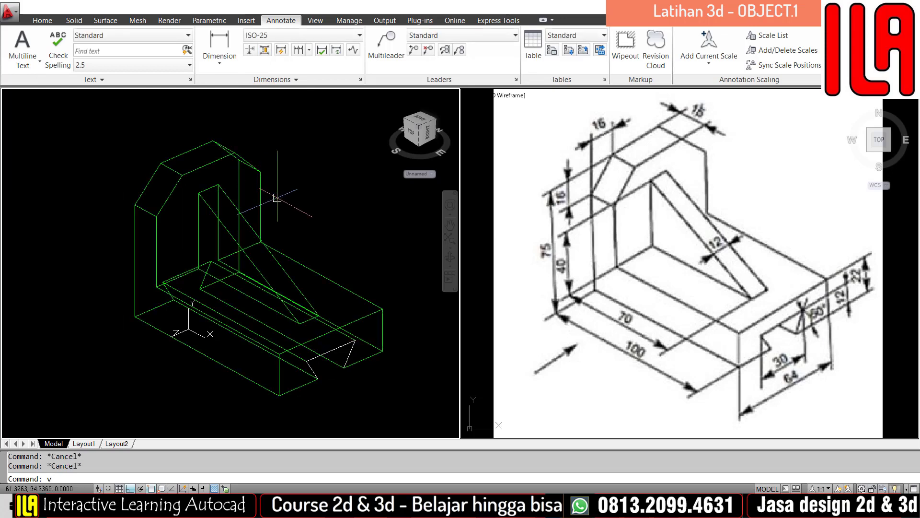
pyautogui.scroll(2, 325, 353)
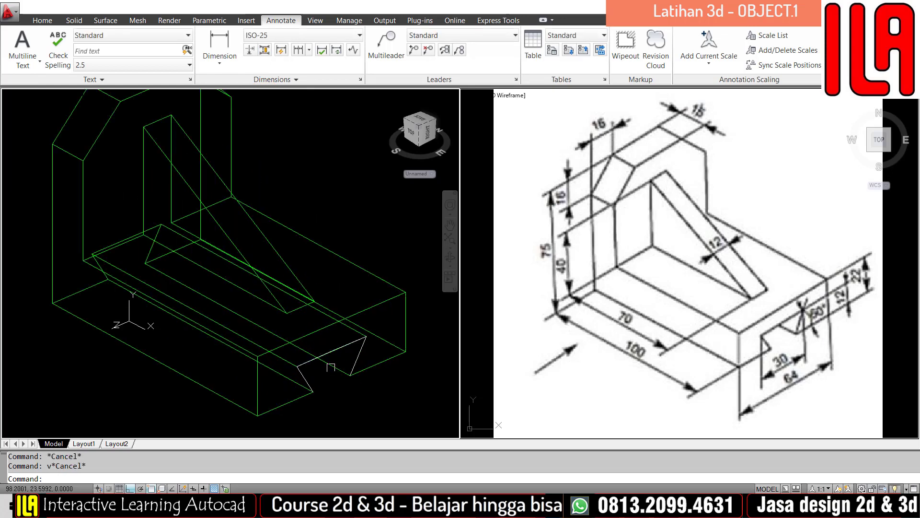
pyautogui.moveTo(352, 338); pyautogui.dragTo(323, 269, button='middle')
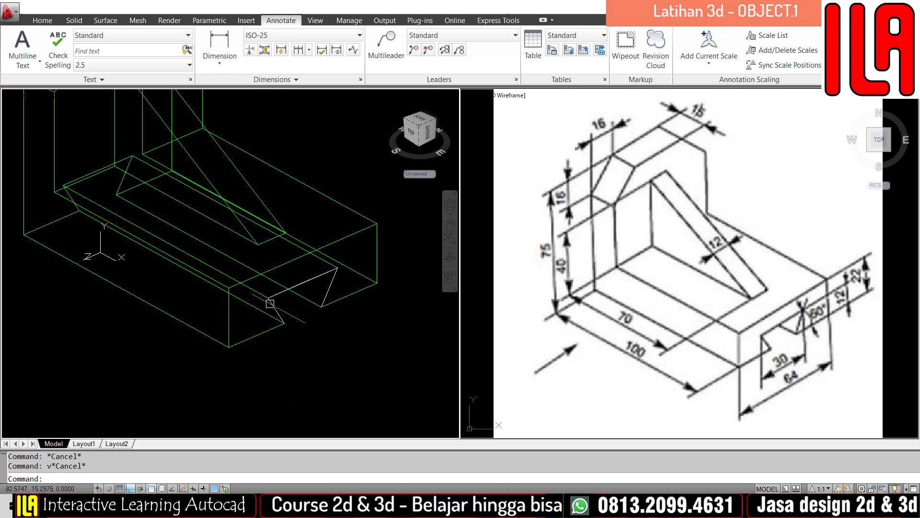
pyautogui.click(245, 123)
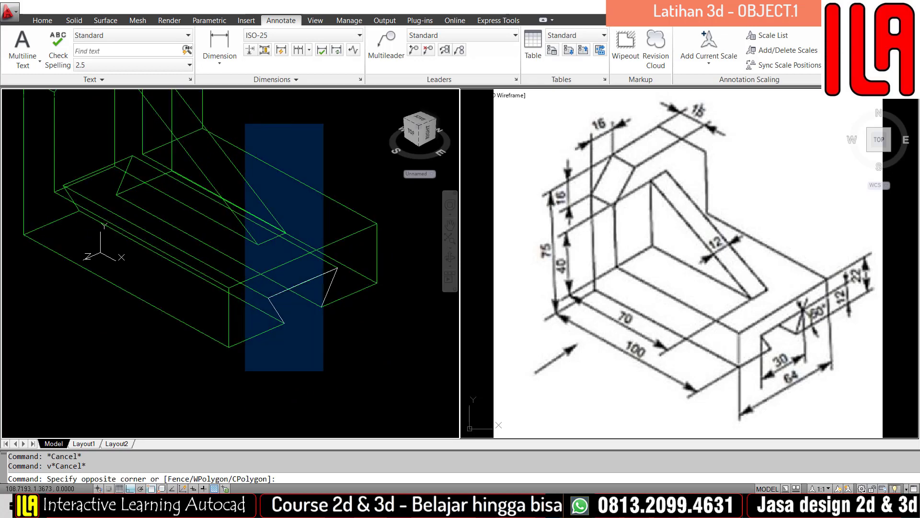
pyautogui.click(382, 390)
pyautogui.write('e')
pyautogui.press('space')
pyautogui.press('Escape')
# Display the bracket in the Conceptual visual style and compare it with the reference drawing.
pyautogui.scroll(-2, 324, 325)
pyautogui.moveTo(325, 325); pyautogui.dragTo(337, 377, button='middle')
pyautogui.hotkey('ctrl', 'a')
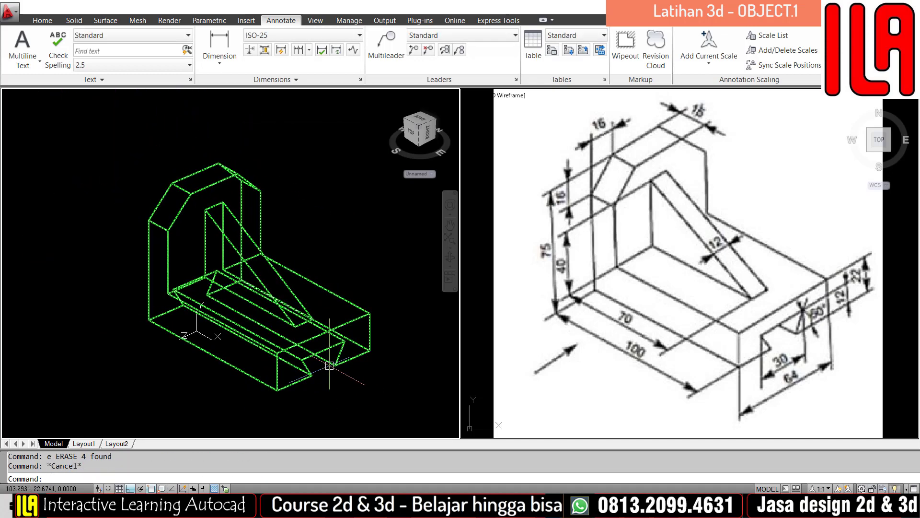
pyautogui.write('vsc')
pyautogui.press('Return')
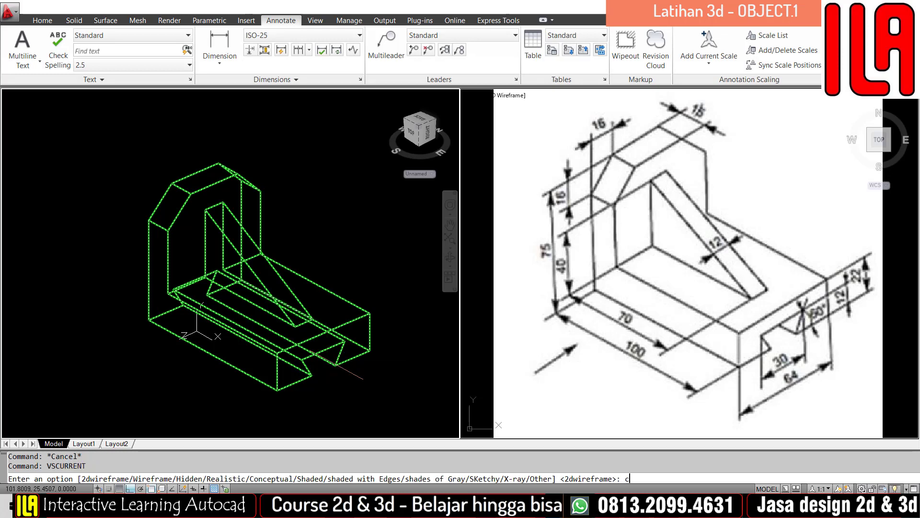
pyautogui.write('c')
pyautogui.press('Return')
pyautogui.scroll(3, 330, 374)
pyautogui.scroll(-2, 331, 374)
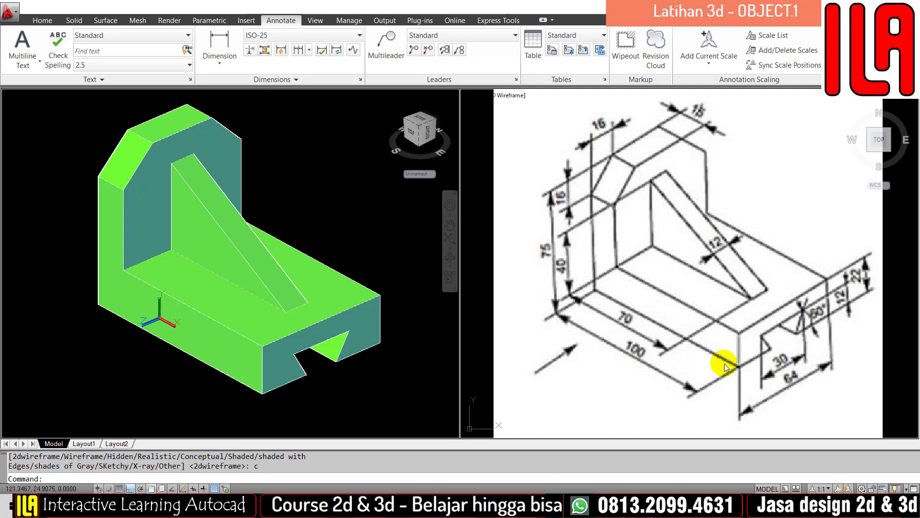
# Switch the model's visual style back to 2D wireframe.
pyautogui.press('Escape')
pyautogui.press('Escape')
pyautogui.write('vsc')
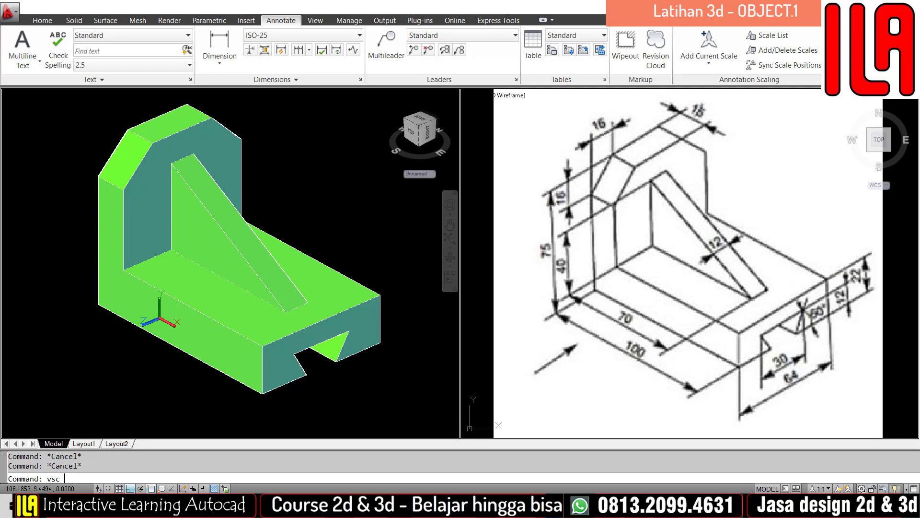
pyautogui.press('Return')
pyautogui.write('2')
pyautogui.press('Return')
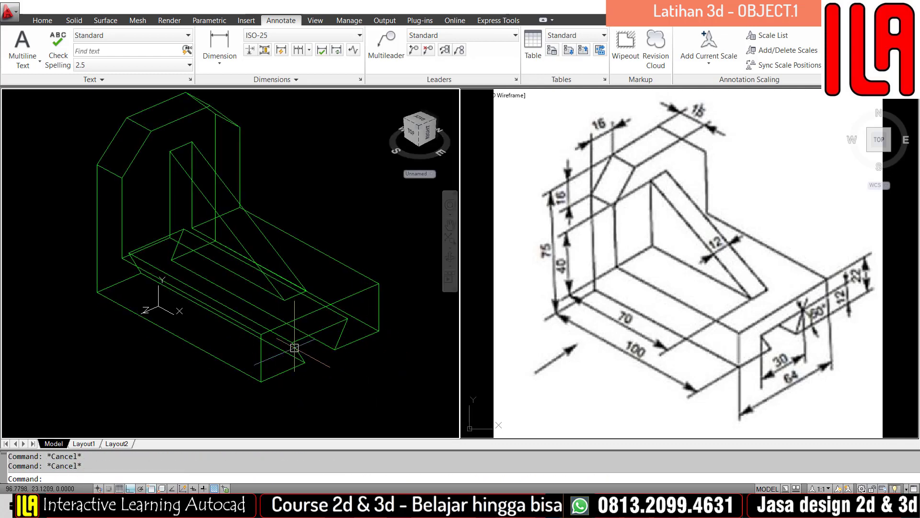
# Align the UCS to the base's end face that contains the dovetail slot opening.
pyautogui.write('ucs')
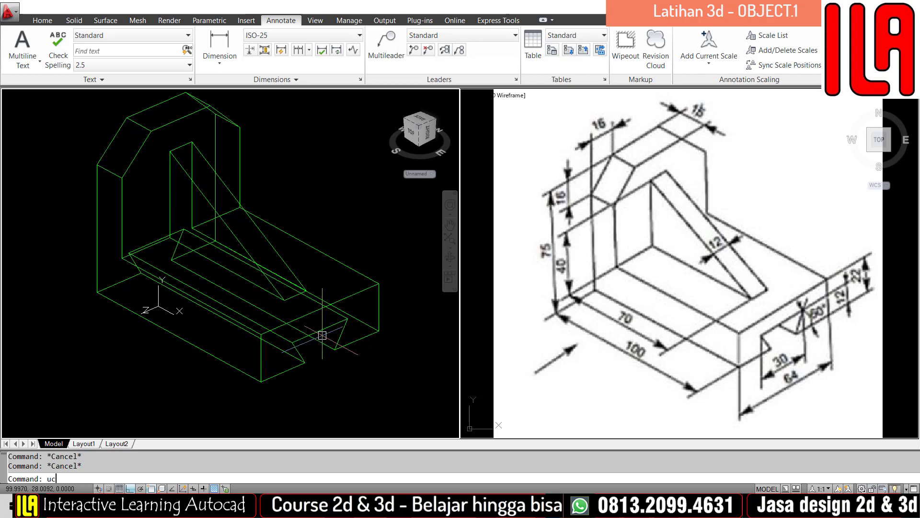
pyautogui.press('Return')
pyautogui.write('f')
pyautogui.press('Return')
pyautogui.click(360, 305)
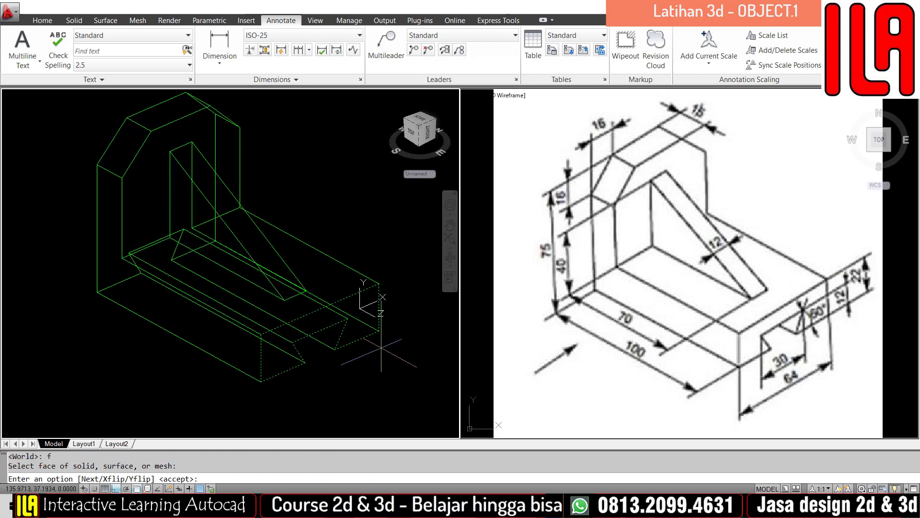
pyautogui.press('Return')
pyautogui.press('Escape')
pyautogui.press('Escape')
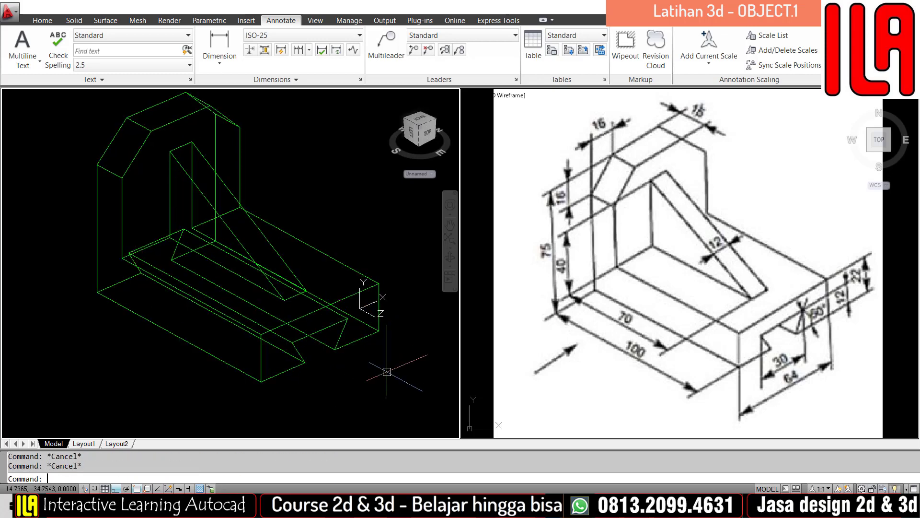
# Add a linear dimension to the dovetail slot's inner upper edge, with the dimension line below the end face.
pyautogui.write('di')
pyautogui.press('Escape')
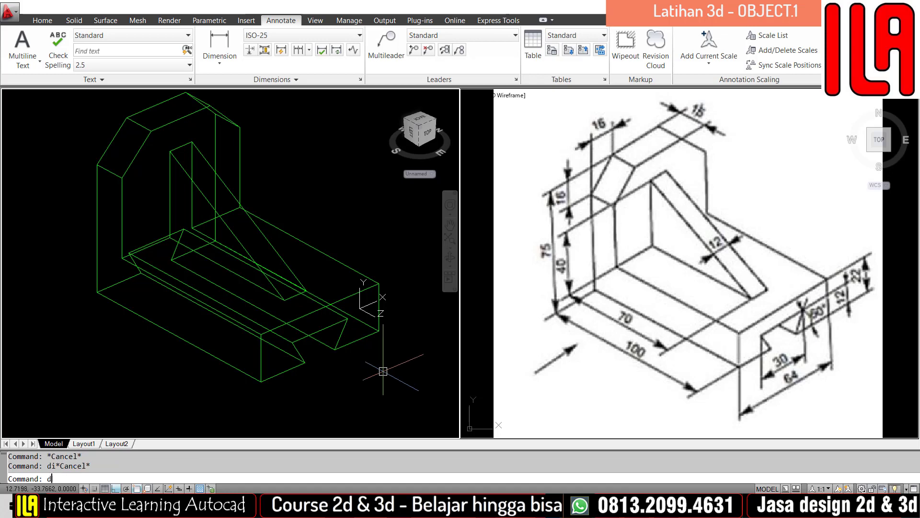
pyautogui.write('dli')
pyautogui.press('Return')
pyautogui.scroll(5, 383, 380)
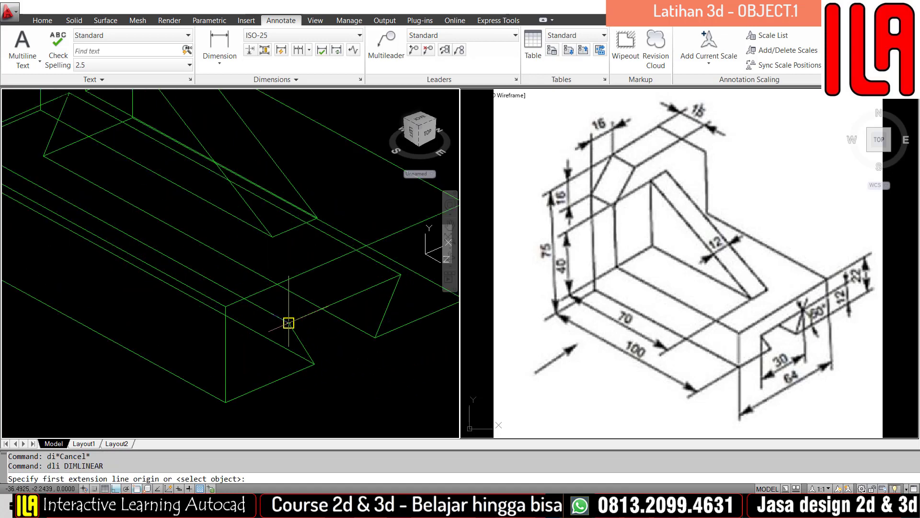
pyautogui.click(288, 323)
pyautogui.click(400, 275)
pyautogui.scroll(-3, 400, 275)
pyautogui.scroll(2, 360, 319)
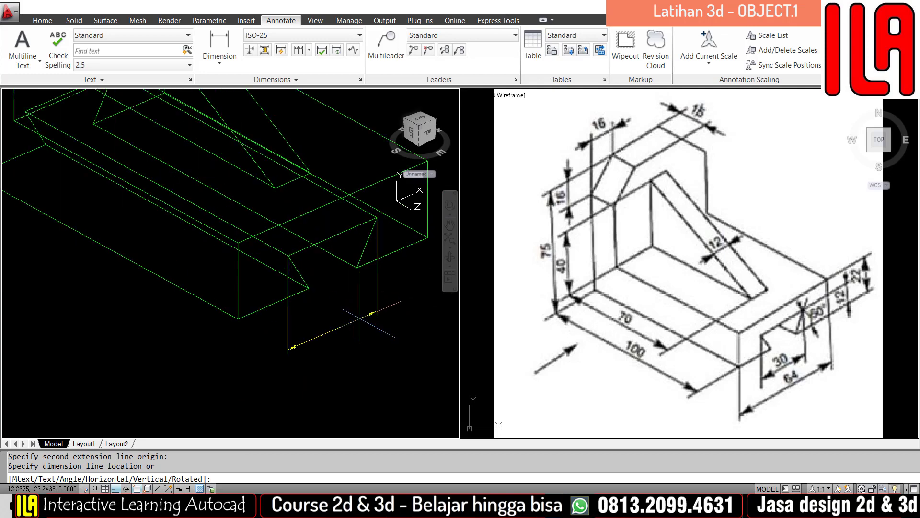
pyautogui.click(328, 310)
pyautogui.moveTo(306, 288); pyautogui.dragTo(262, 277, button='middle')
# Dimension the overall width of the base's end face between its lower corners, placed below the slot width dimension.
pyautogui.press('Return')
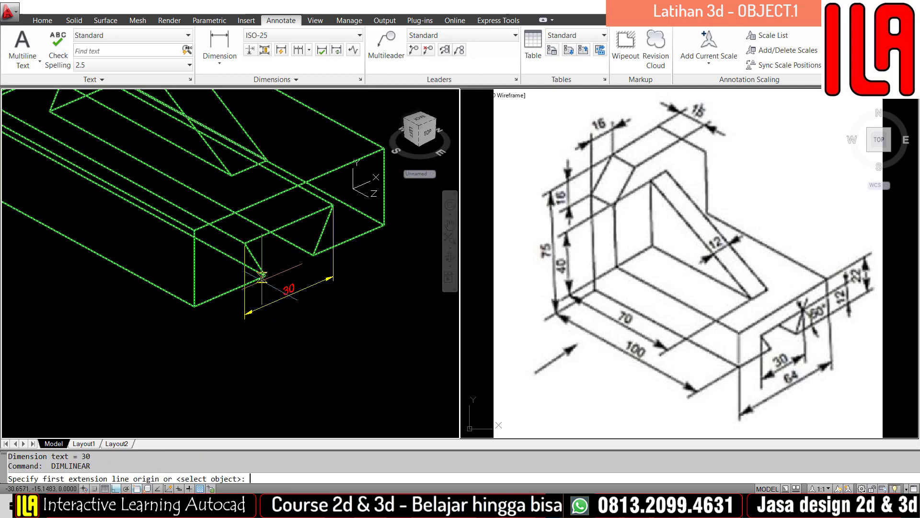
pyautogui.click(194, 307)
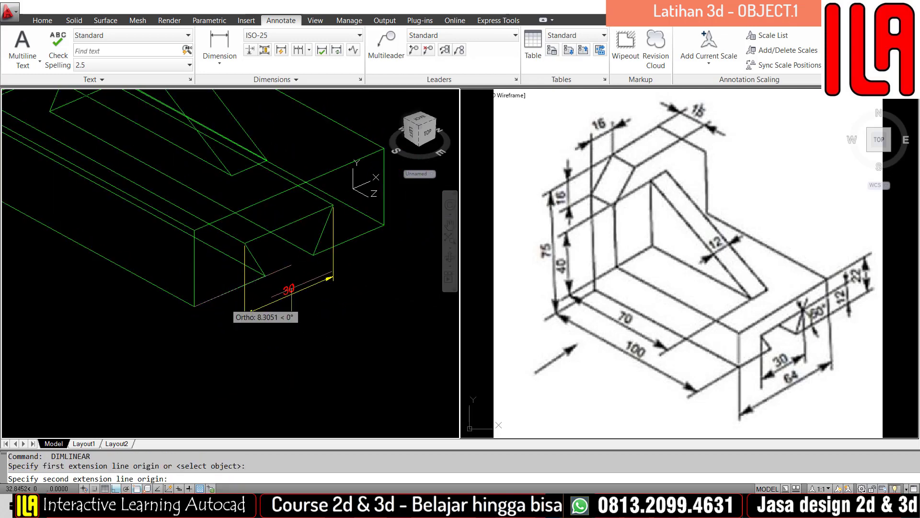
pyautogui.click(384, 224)
pyautogui.click(379, 286)
# Dimension the dovetail slot's depth from the end face's lower outer corner to the slot's inner upper corner.
pyautogui.press('Return')
pyautogui.scroll(5, 324, 270)
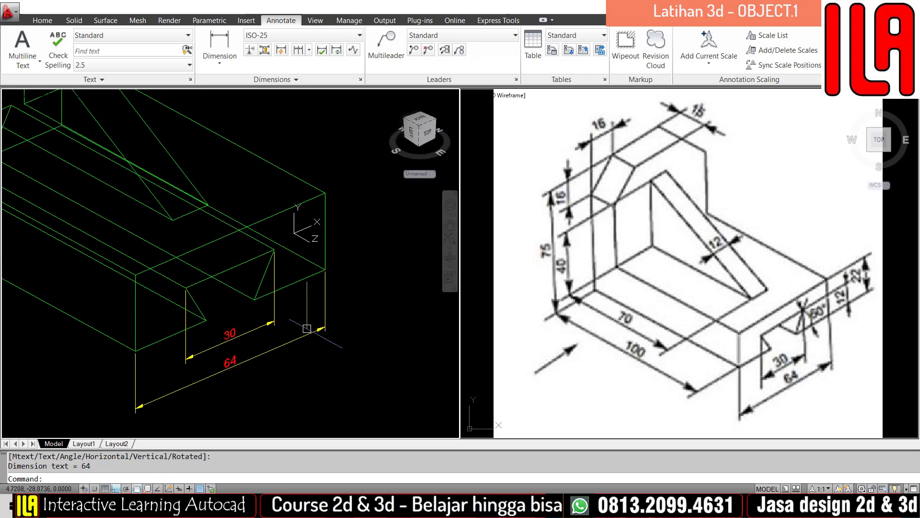
pyautogui.click(324, 275)
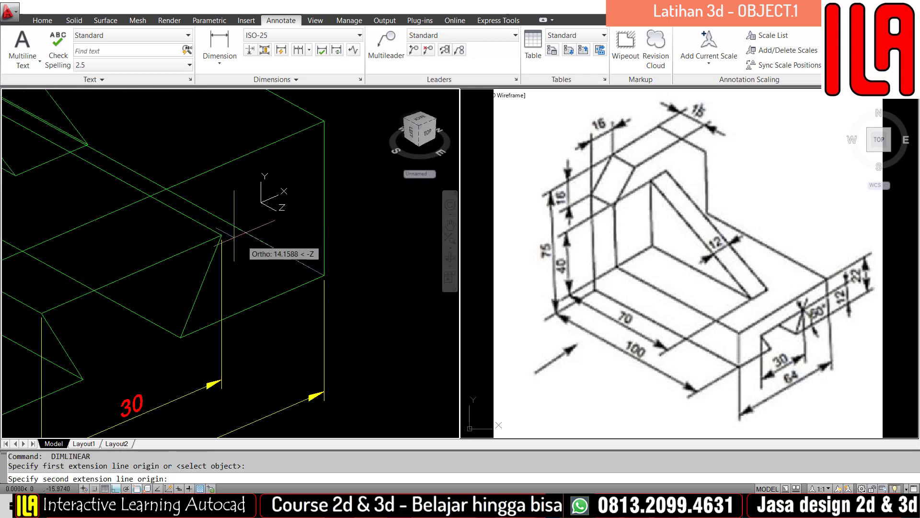
pyautogui.click(222, 234)
pyautogui.scroll(-2, 319, 224)
pyautogui.moveTo(315, 226); pyautogui.dragTo(280, 249, button='middle')
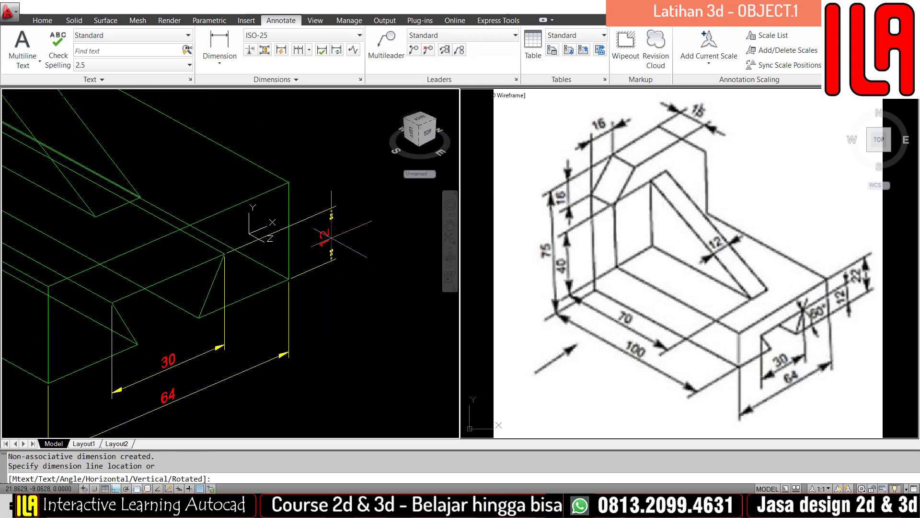
pyautogui.click(324, 239)
# Dimension the base's thickness along the end face's outer vertical edge, placed outside the slot depth dimension.
pyautogui.press('Return')
pyautogui.scroll(2, 295, 189)
pyautogui.click(285, 183)
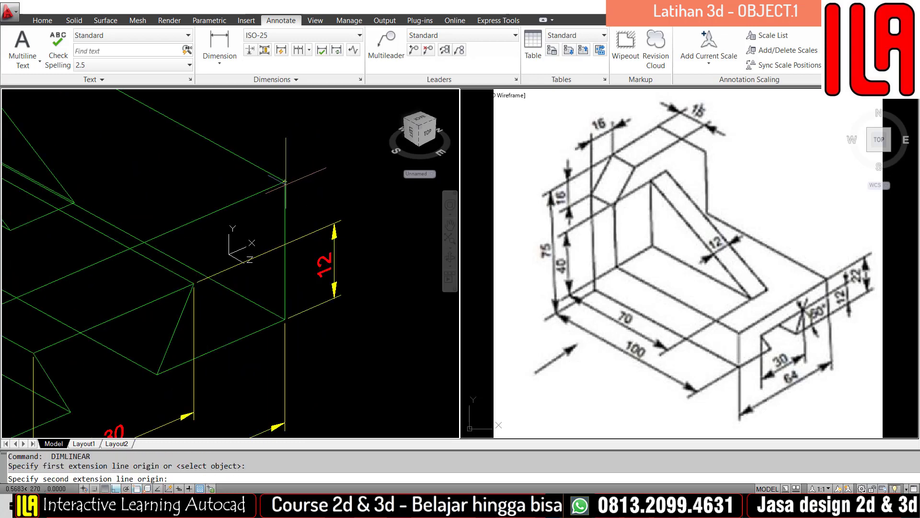
pyautogui.click(284, 320)
pyautogui.scroll(-2, 335, 230)
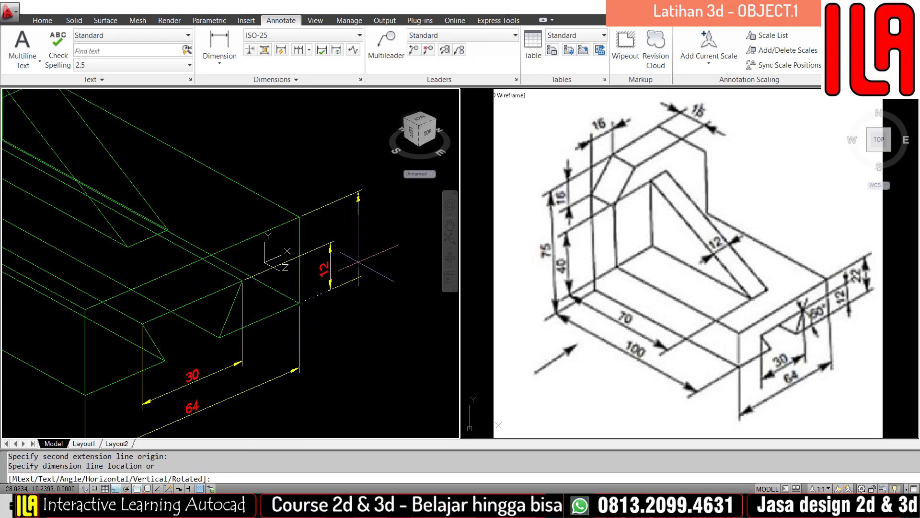
pyautogui.click(378, 226)
pyautogui.scroll(3, 335, 192)
pyautogui.press('Escape')
pyautogui.press('Escape')
# Add an angular dimension between the dovetail slot's sloped side and its inner upper edge, with the arc inside the slot.
pyautogui.write('d')
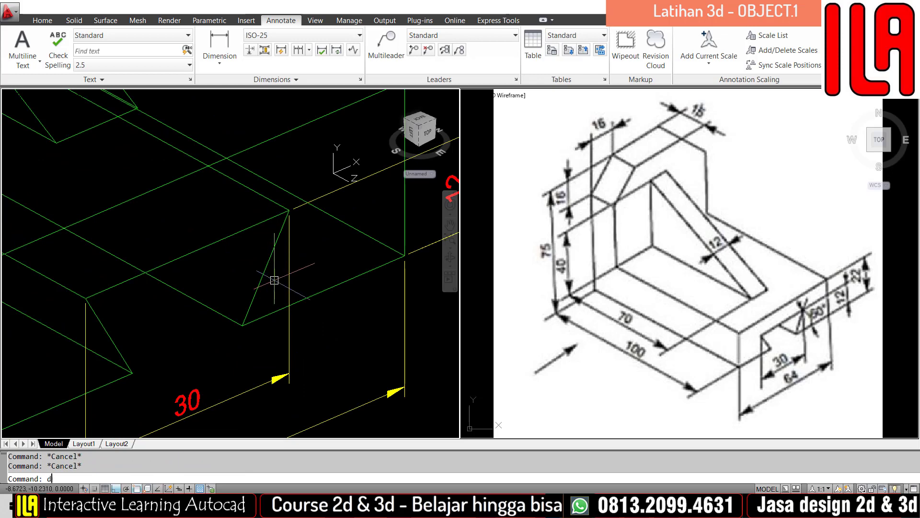
pyautogui.write('an')
pyautogui.press('Return')
pyautogui.click(276, 244)
pyautogui.click(206, 305)
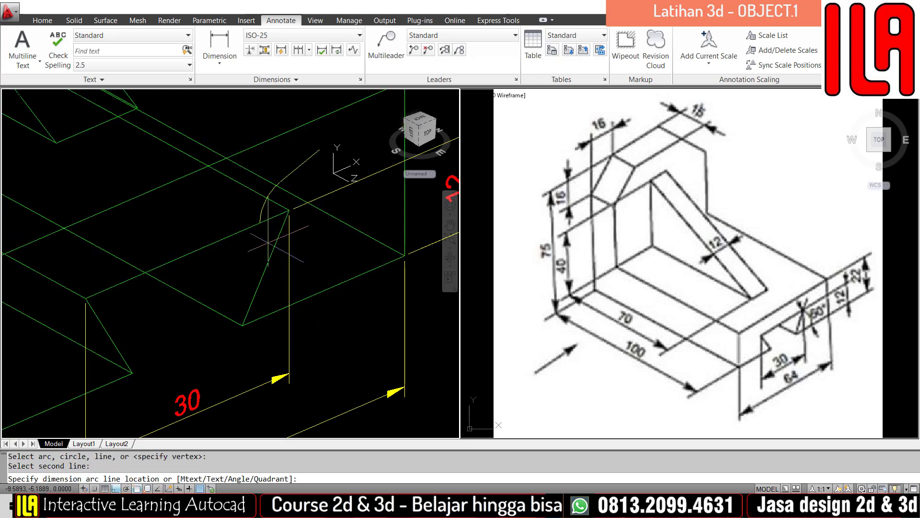
pyautogui.click(192, 321)
pyautogui.scroll(-4, 197, 263)
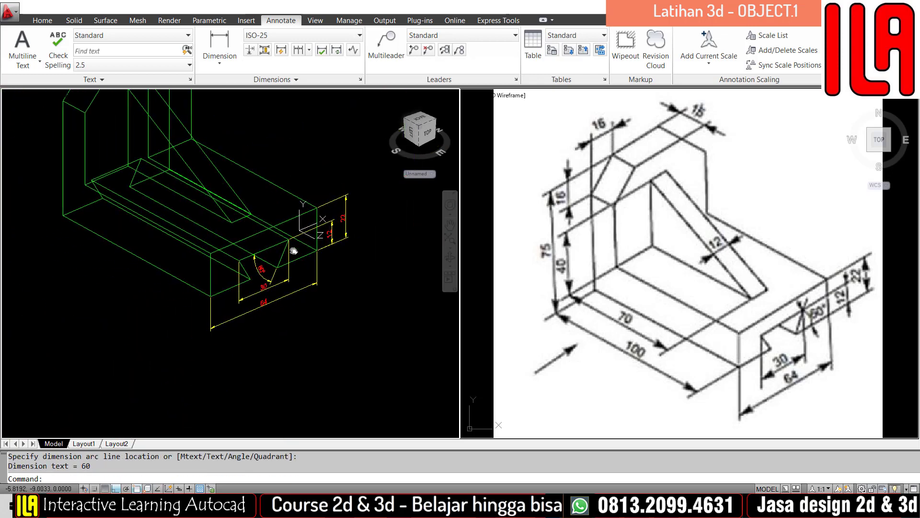
# Align the UCS to the bracket's long side face.
pyautogui.moveTo(200, 260); pyautogui.dragTo(222, 283, button='middle')
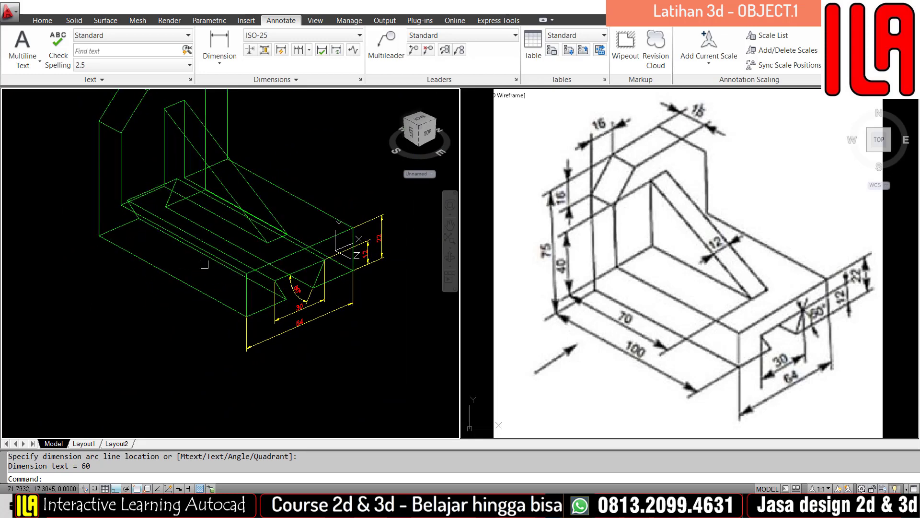
pyautogui.moveTo(224, 280); pyautogui.dragTo(238, 292, button='middle')
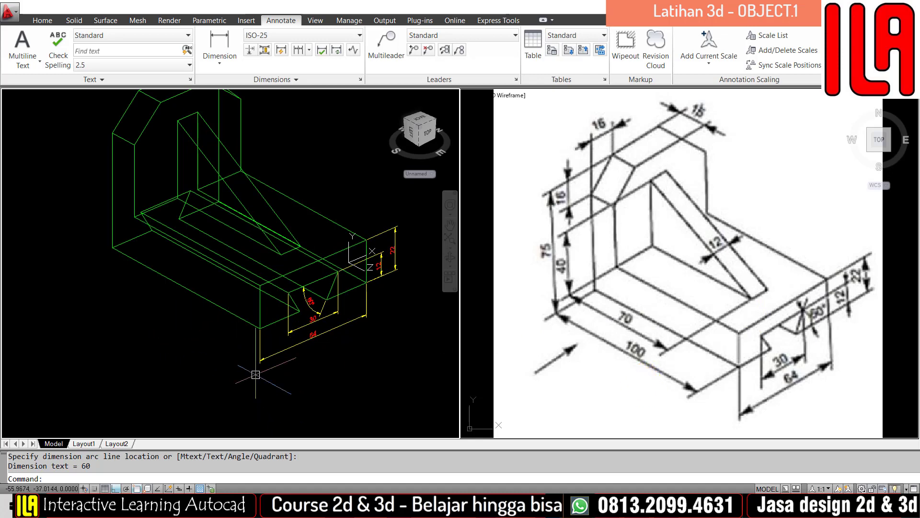
pyautogui.write('cs')
pyautogui.press('Return')
pyautogui.write('f')
pyautogui.press('Return')
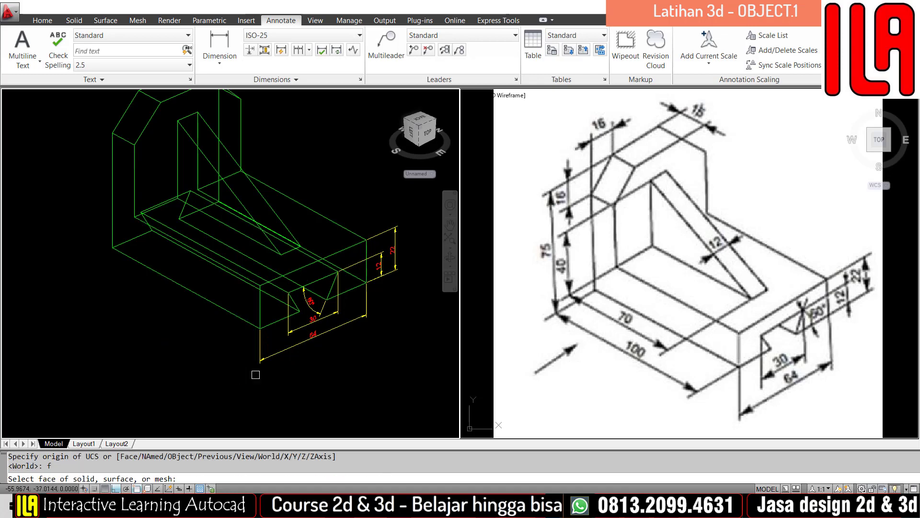
pyautogui.click(195, 272)
pyautogui.press('Return')
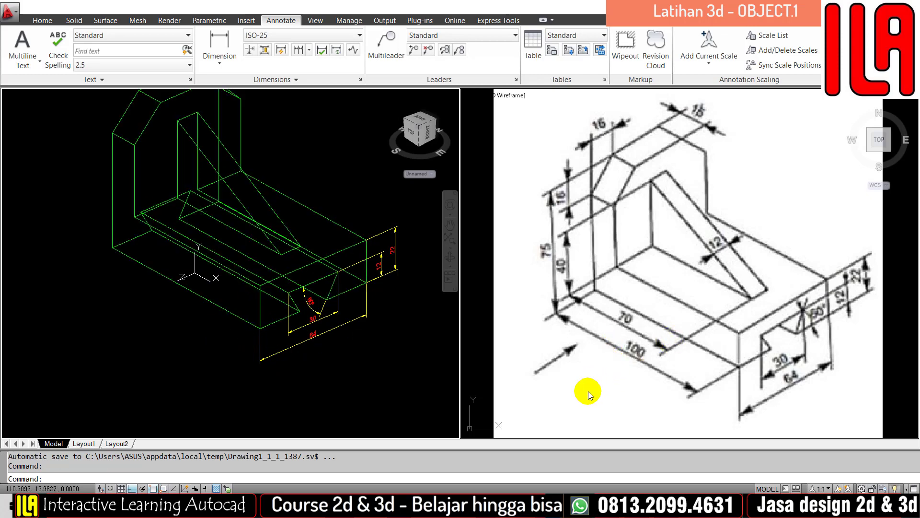
pyautogui.press('Escape')
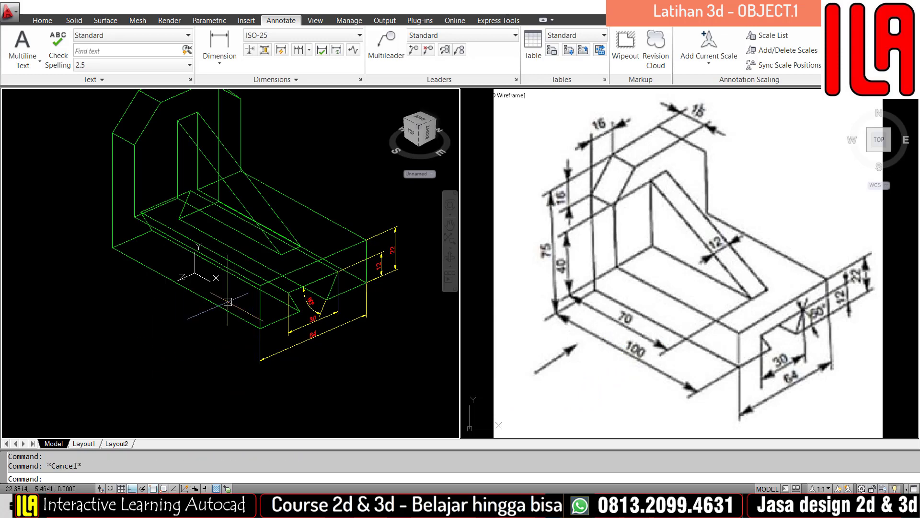
# Reset the UCS to World.
pyautogui.write('ucs')
pyautogui.press('Return')
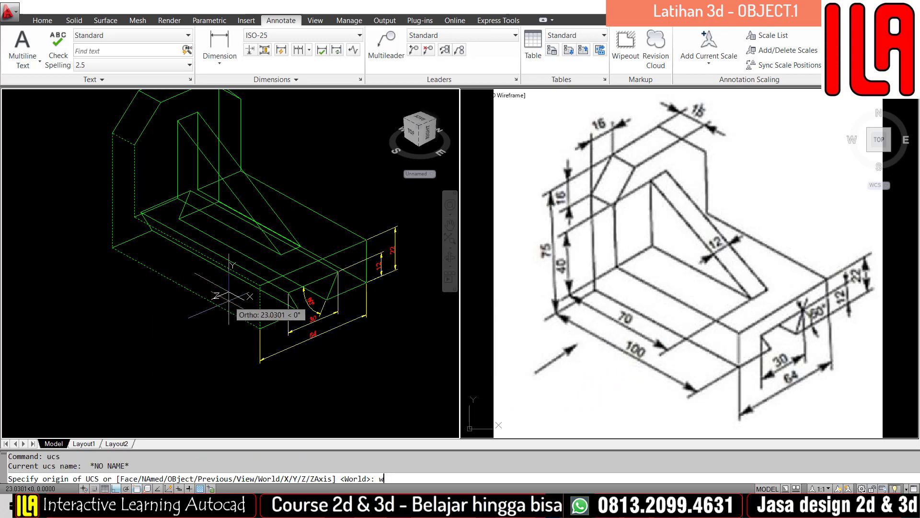
pyautogui.write('w')
pyautogui.press('Return')
pyautogui.press('Escape')
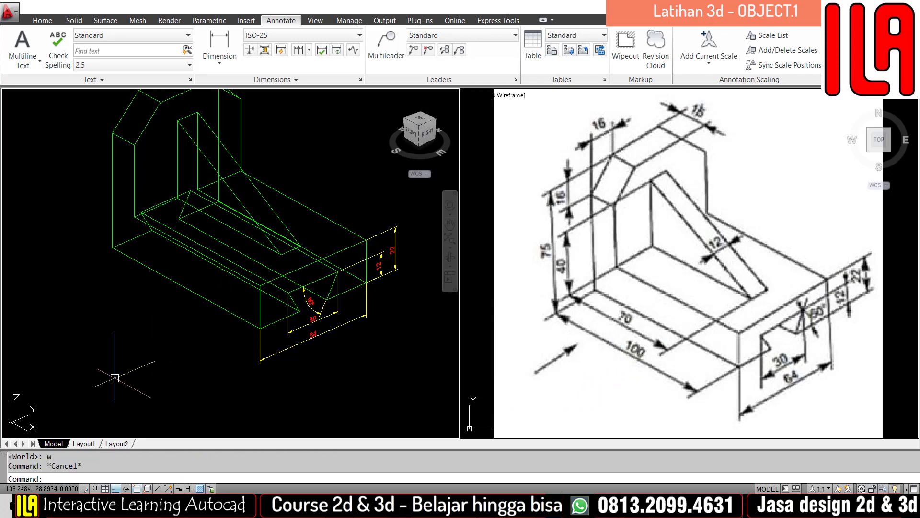
# Try to move the UCS origin to the base's lower corner where the long side meets the end face.
pyautogui.press('Return')
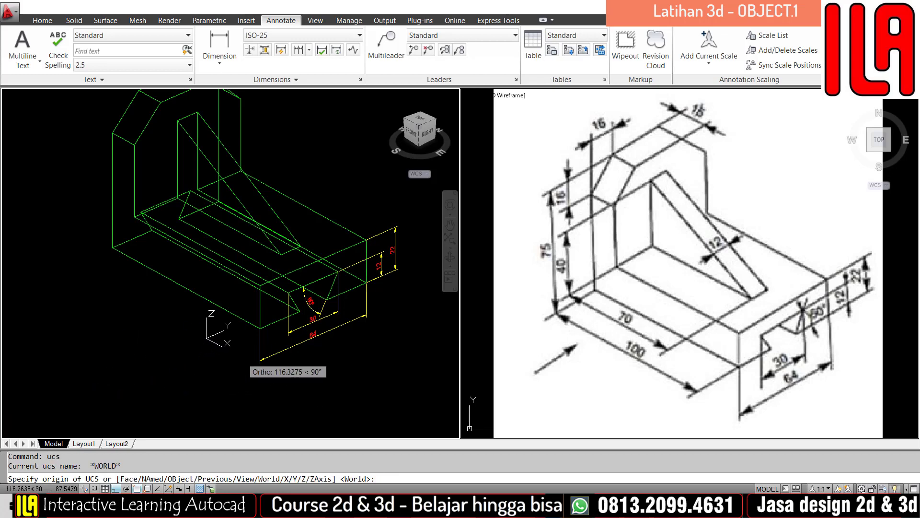
pyautogui.click(261, 328)
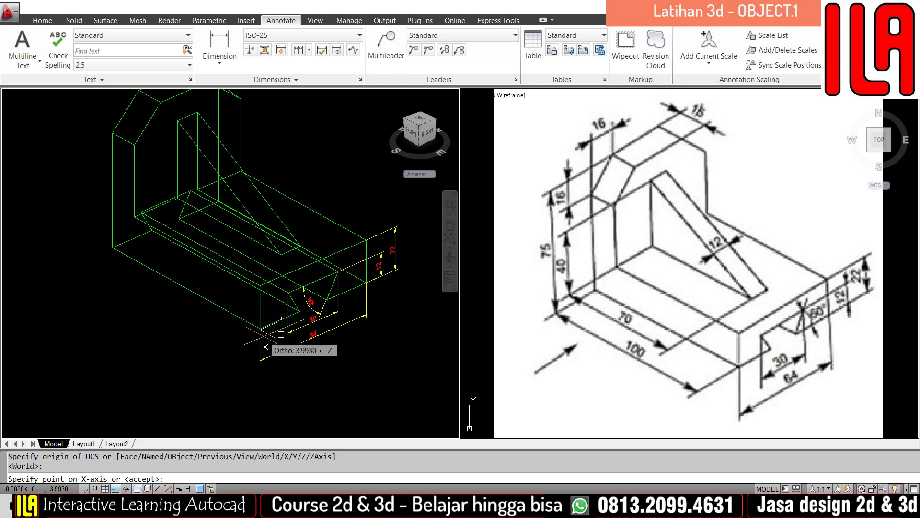
pyautogui.press('Return')
# Place the UCS origin exactly on the solid's lower corner where the long side meets the end face, keeping the axis directions.
pyautogui.scroll(8, 259, 332)
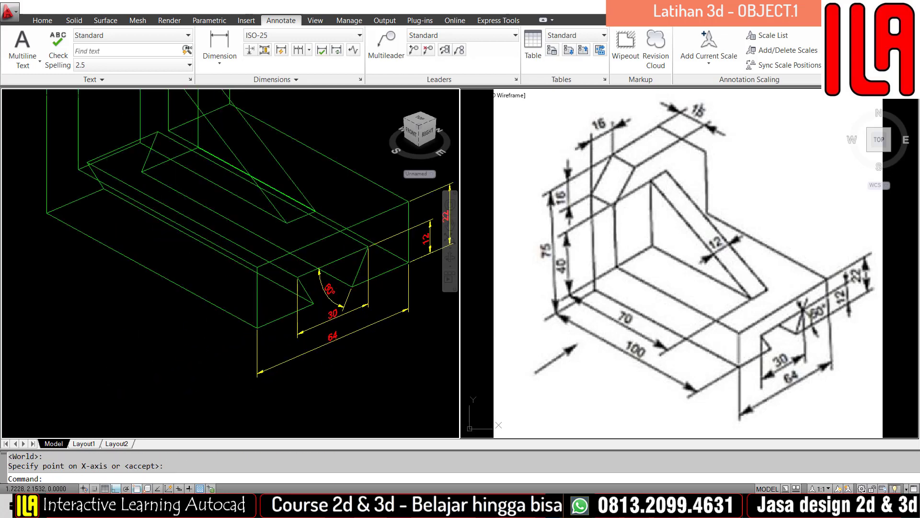
pyautogui.scroll(-6, 252, 331)
pyautogui.scroll(8, 245, 341)
pyautogui.scroll(5, 295, 326)
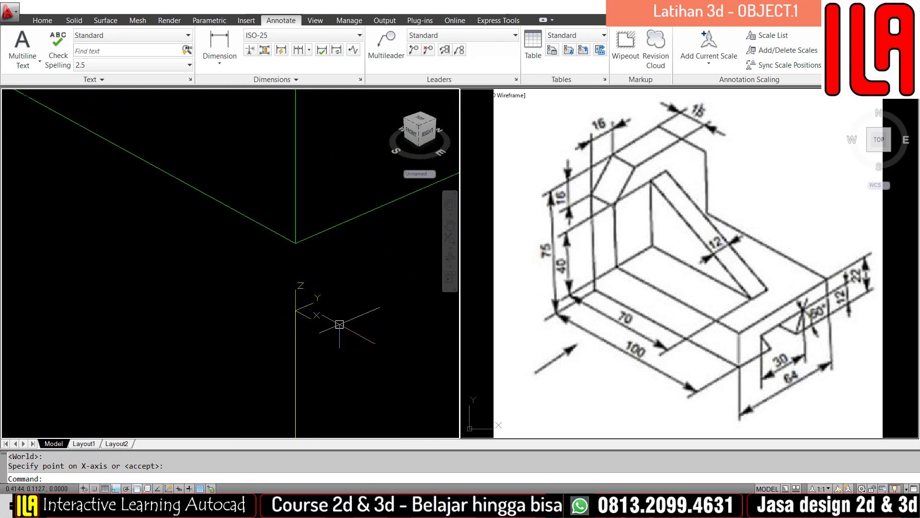
pyautogui.scroll(4, 299, 265)
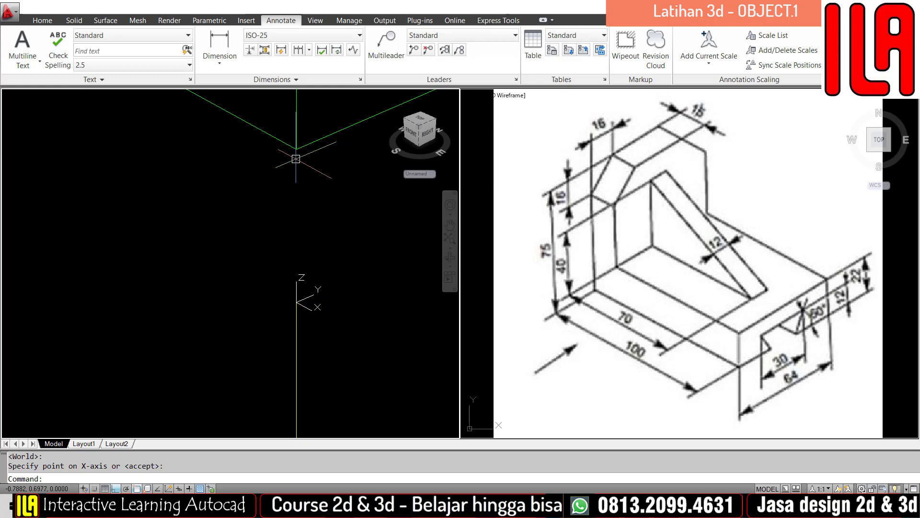
pyautogui.press('Return')
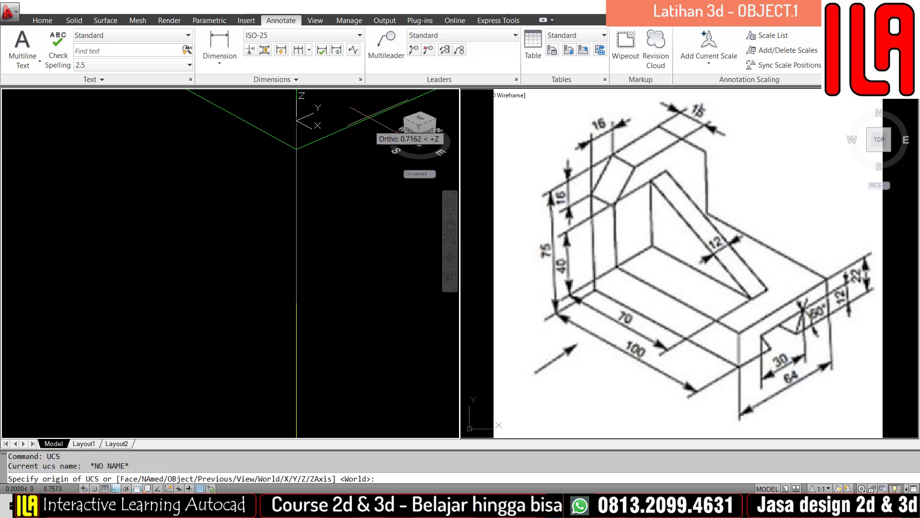
pyautogui.click(296, 149)
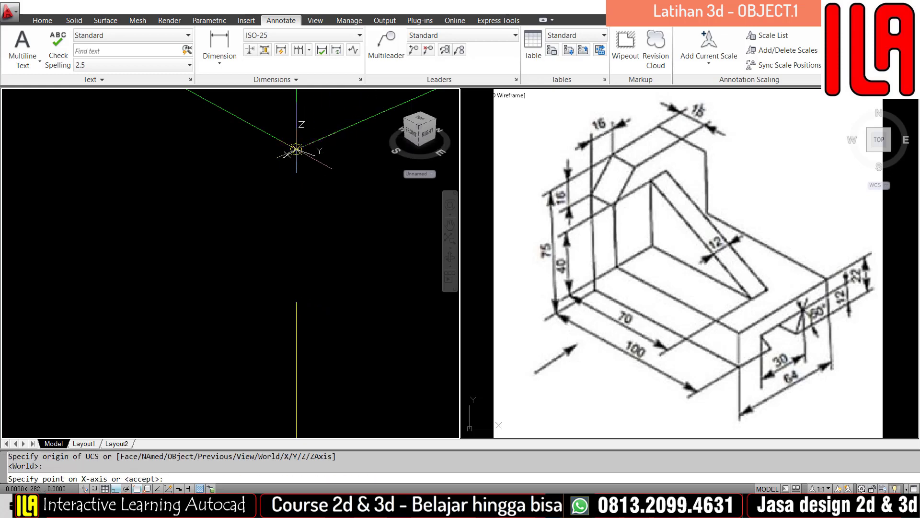
pyautogui.press('Return')
pyautogui.scroll(-8, 288, 271)
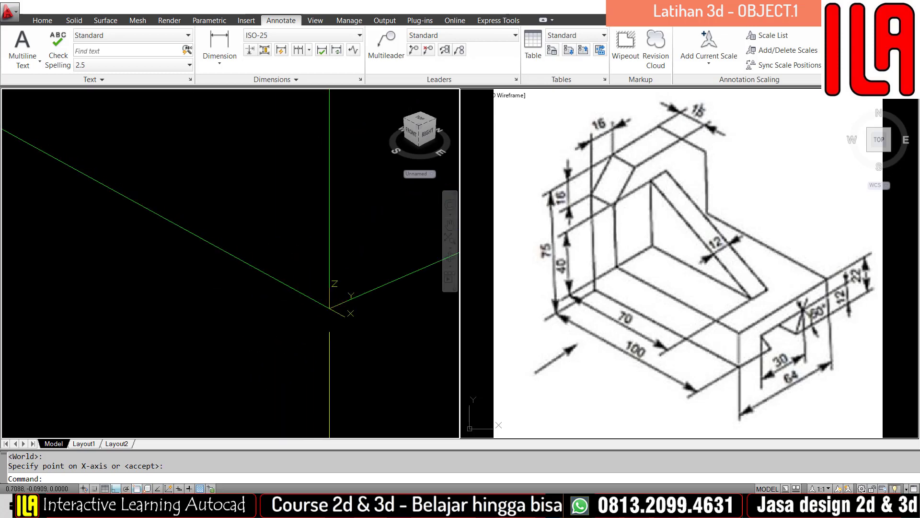
# Add a linear dimension for the base's full length along the lower long edge, offset outward from the side face.
pyautogui.scroll(3, 296, 342)
pyautogui.write('d')
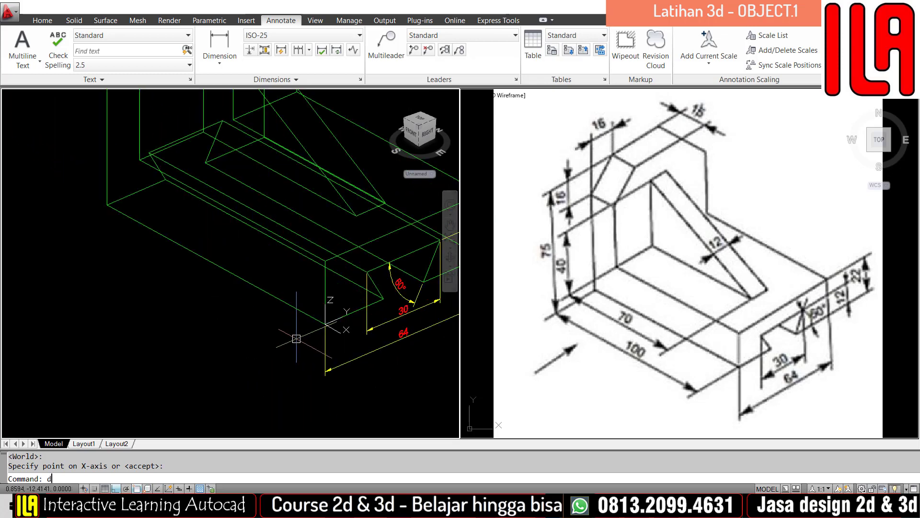
pyautogui.write('li')
pyautogui.press('Return')
pyautogui.click(107, 204)
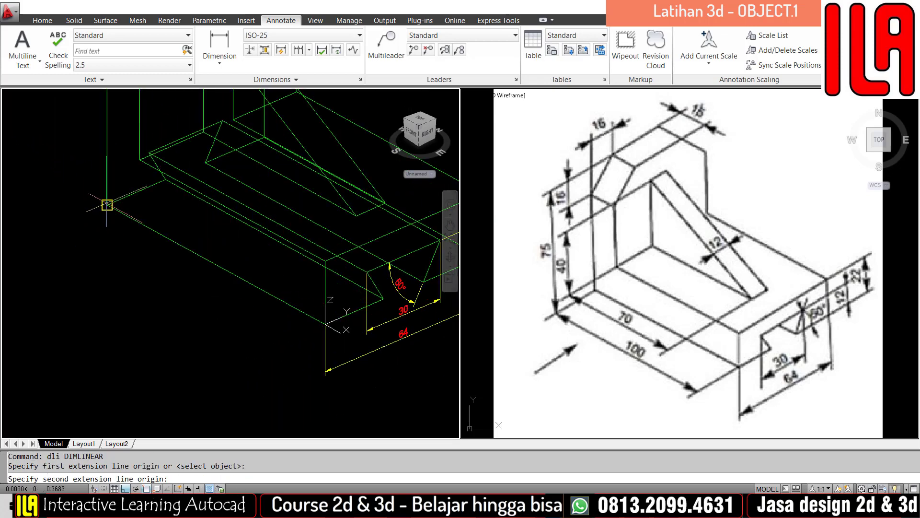
pyautogui.scroll(6, 331, 336)
pyautogui.click(254, 271)
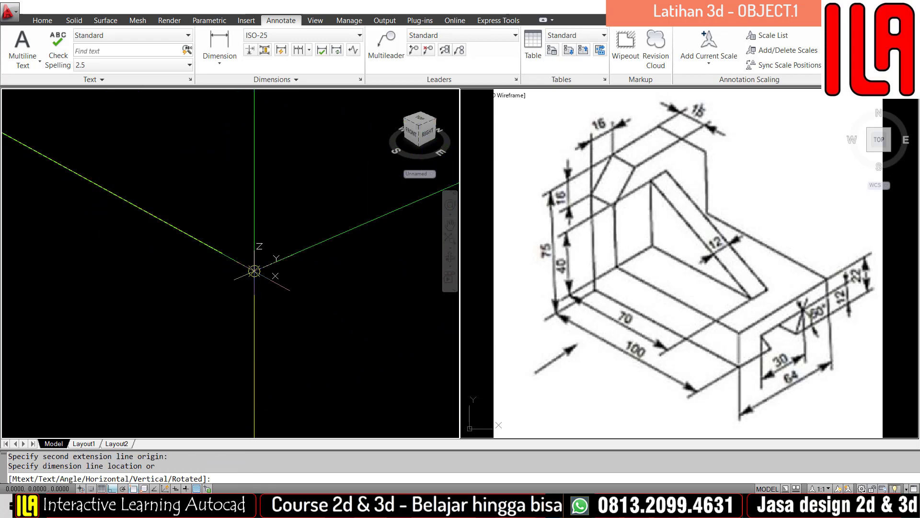
pyautogui.scroll(-5, 255, 271)
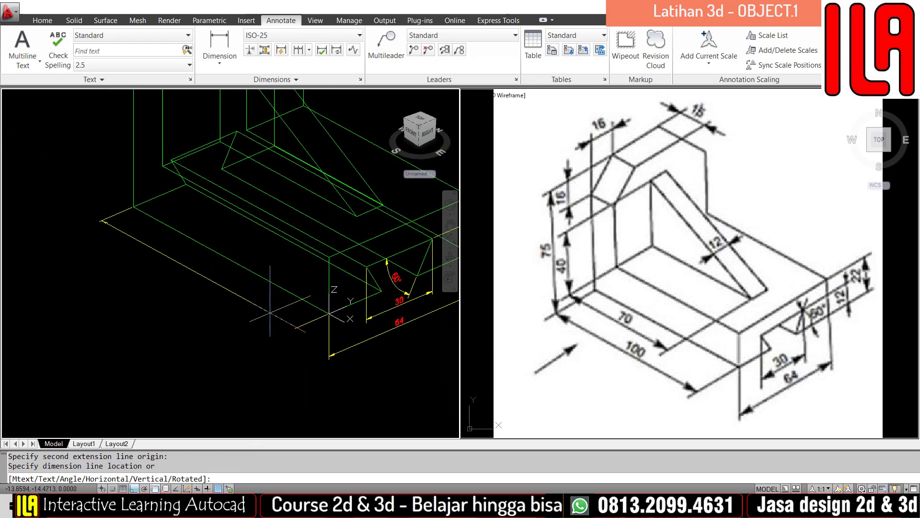
pyautogui.click(270, 312)
pyautogui.moveTo(219, 323); pyautogui.dragTo(216, 346, button='middle')
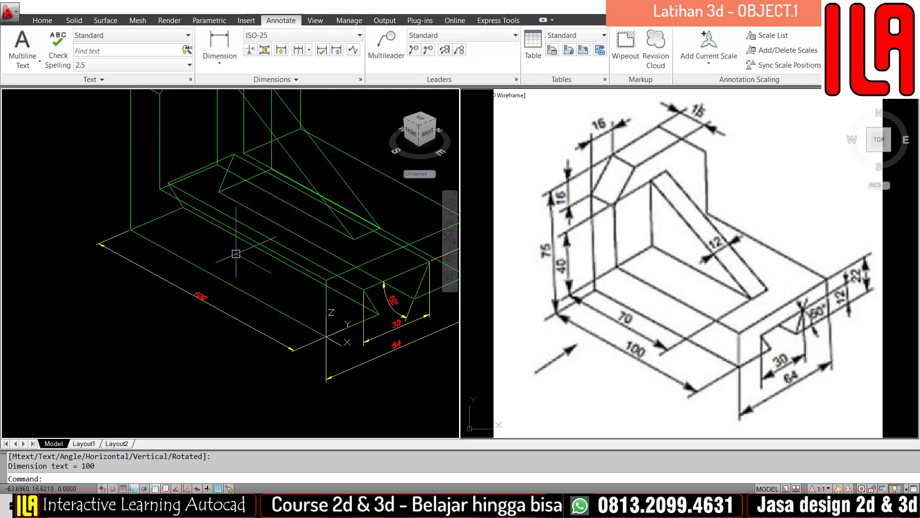
# Move the UCS origin up to the base's upper corner above the current origin, keeping the axis directions.
pyautogui.write('cs')
pyautogui.press('Return')
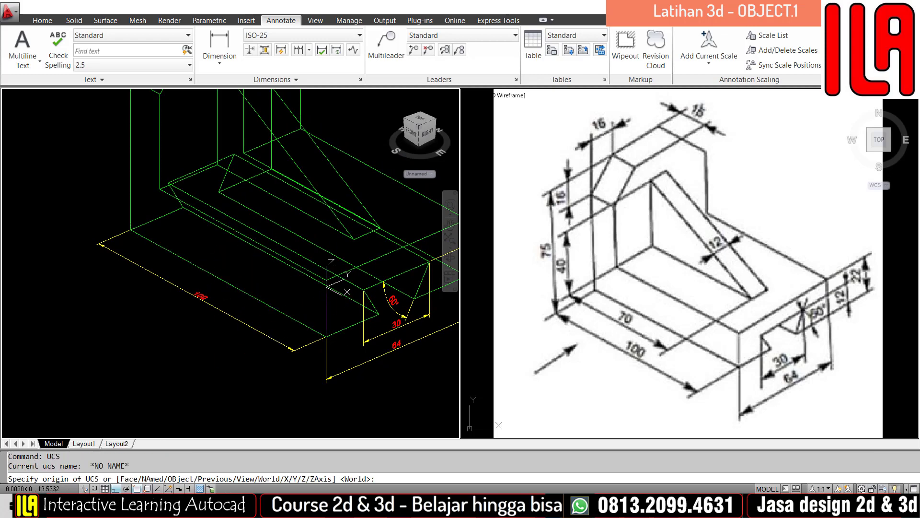
pyautogui.scroll(5, 311, 276)
pyautogui.click(311, 269)
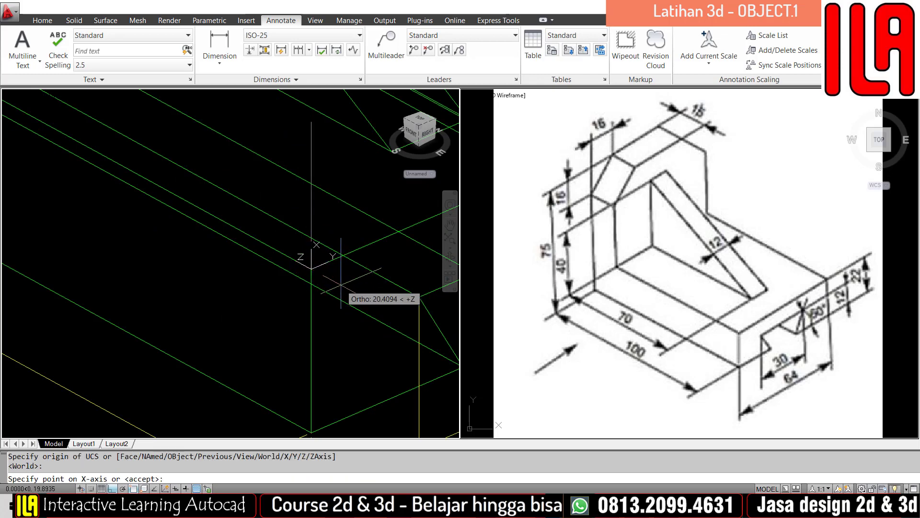
pyautogui.press('Return')
pyautogui.write('d')
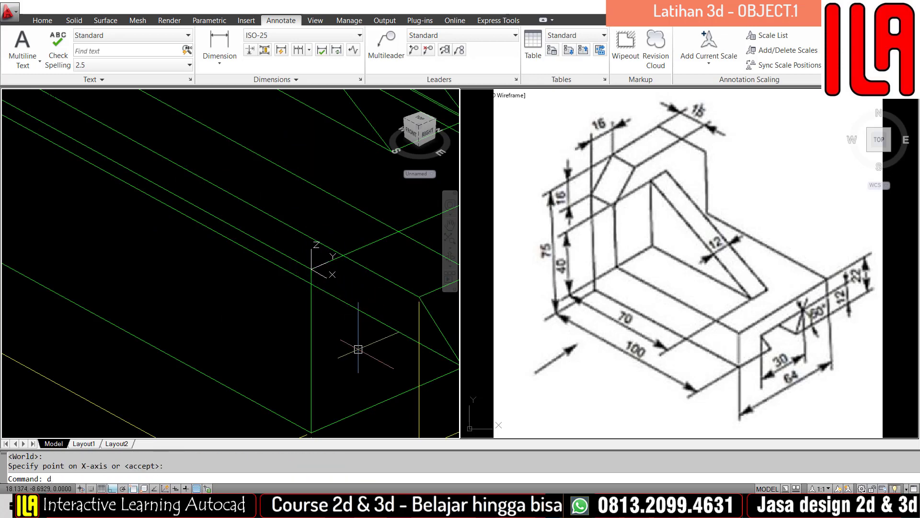
pyautogui.write('li')
pyautogui.press('Return')
pyautogui.click(309, 263)
pyautogui.scroll(-5, 254, 284)
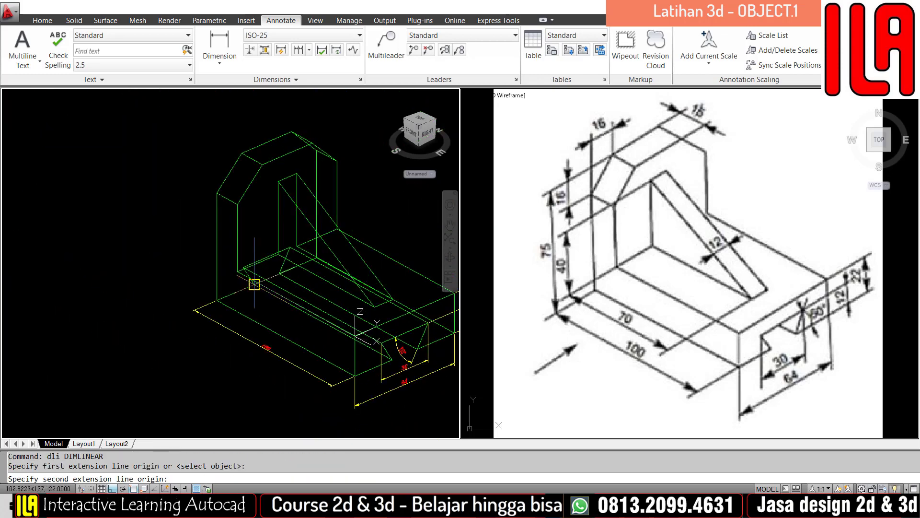
pyautogui.scroll(3, 254, 285)
pyautogui.moveTo(329, 313); pyautogui.dragTo(83, 241, button='middle')
pyautogui.scroll(-1, 84, 241)
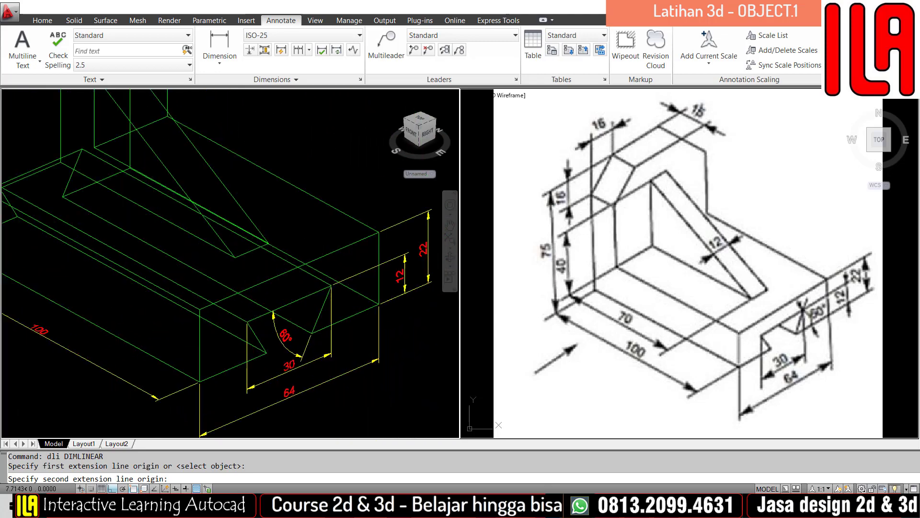
pyautogui.press('Escape')
pyautogui.press('Escape')
pyautogui.press('Escape')
# Orbit the model to view the foot of the rib and upright together with the base's near long edge.
pyautogui.write('orb')
pyautogui.press('Return')
pyautogui.moveTo(298, 333); pyautogui.dragTo(340, 309)
pyautogui.scroll(-3, 358, 327)
pyautogui.moveTo(305, 337); pyautogui.dragTo(268, 378)
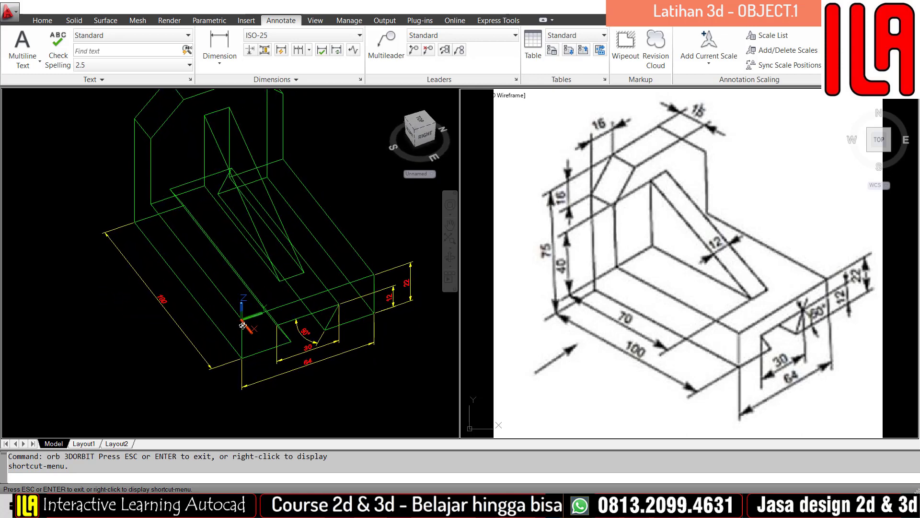
pyautogui.moveTo(243, 323); pyautogui.dragTo(241, 243)
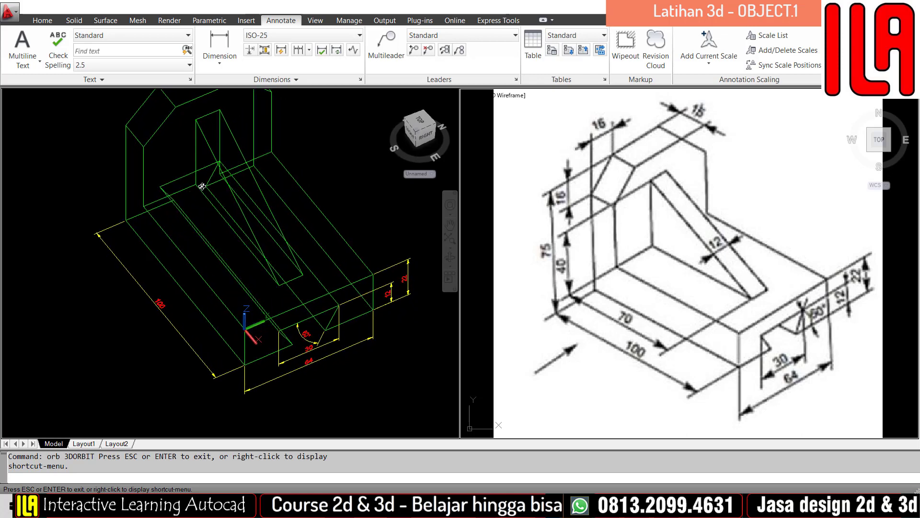
pyautogui.press('Escape')
pyautogui.write('dl')
pyautogui.press('Return')
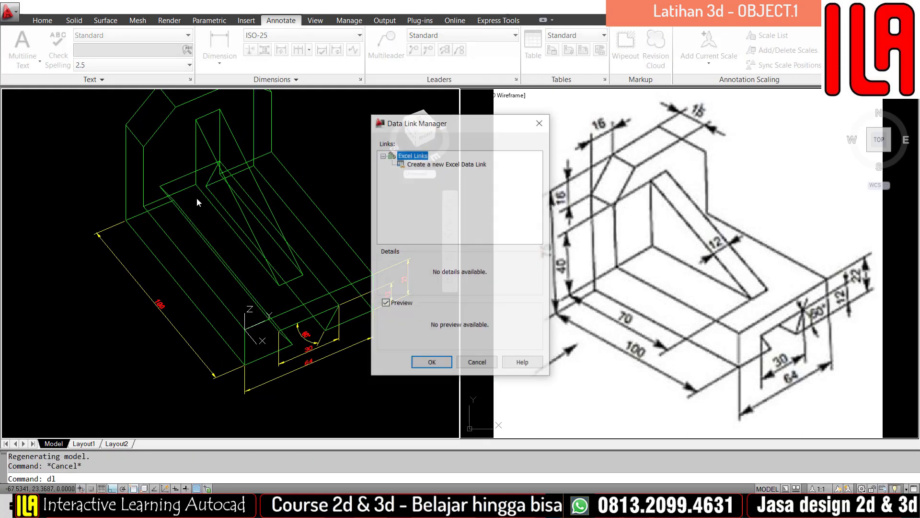
pyautogui.press('Escape')
pyautogui.write('i')
pyautogui.press('Escape')
# Add a linear dimension from the rib's foot at the upright to the base's upper corner, placed just inside the 100 dimension.
pyautogui.write('dli')
pyautogui.press('Return')
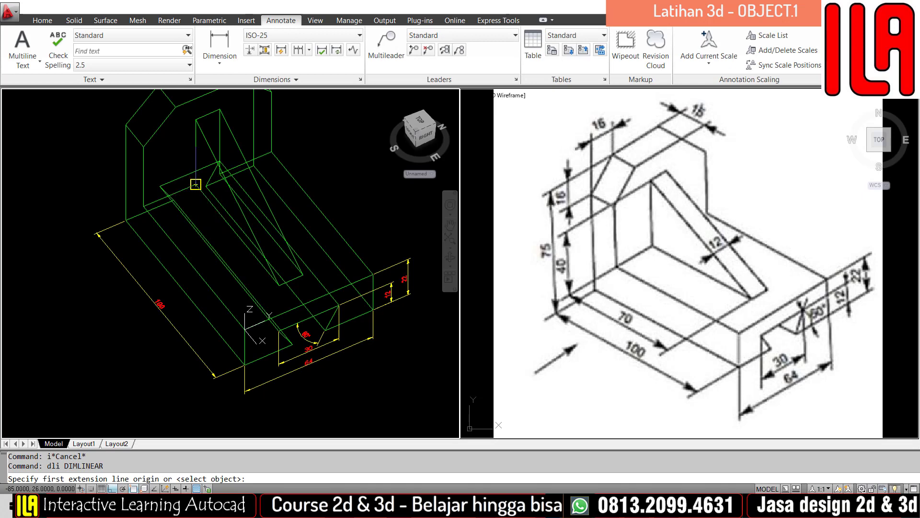
pyautogui.click(195, 184)
pyautogui.click(245, 330)
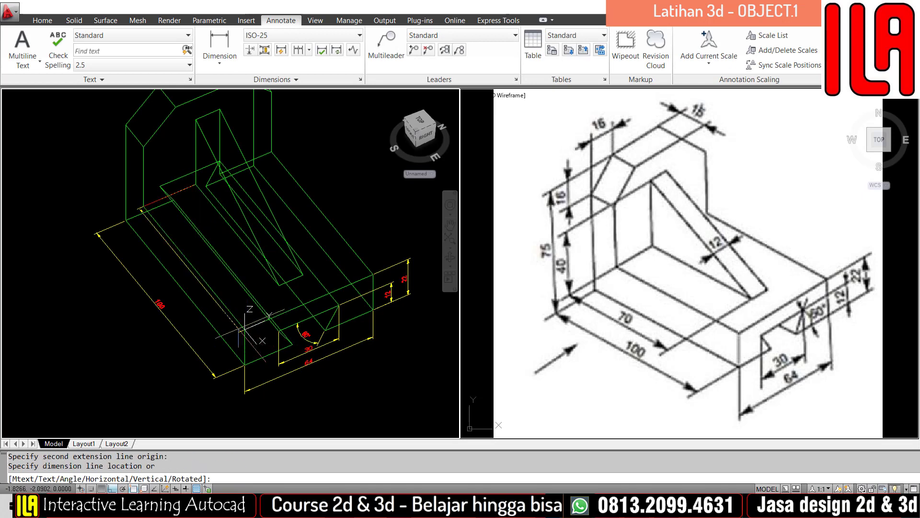
pyautogui.scroll(2, 198, 330)
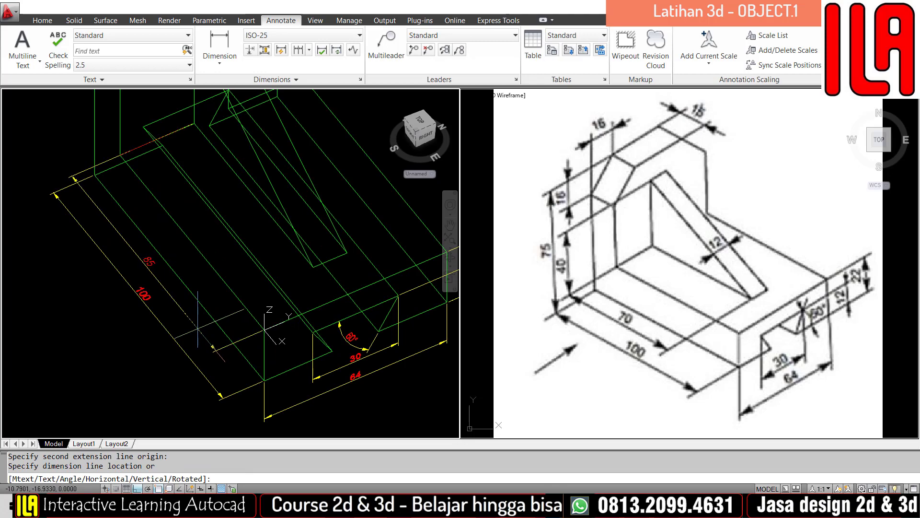
pyautogui.click(201, 323)
pyautogui.press('Escape')
# Stretch the inner length dimension so its front extension line starts at the rib's sloped end instead of the base's corner.
pyautogui.write('orb')
pyautogui.press('Return')
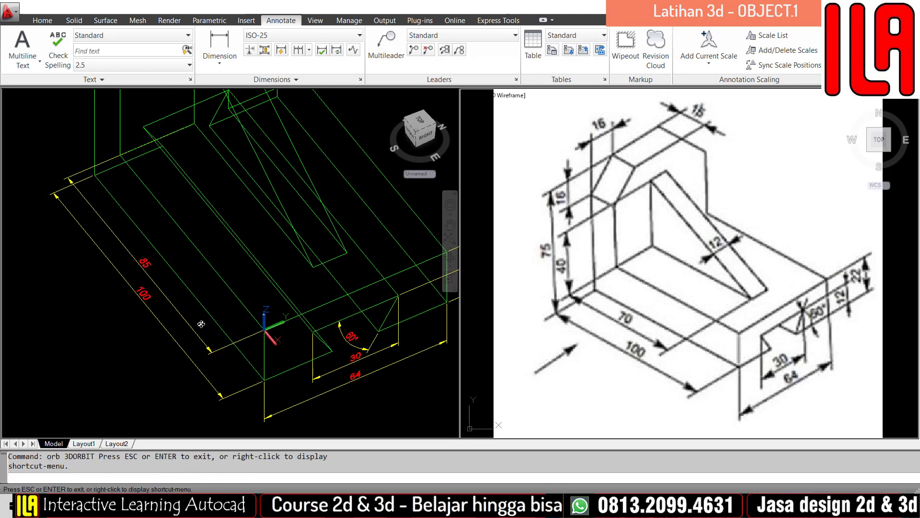
pyautogui.moveTo(187, 291); pyautogui.dragTo(214, 285)
pyautogui.press('Escape')
pyautogui.click(195, 331)
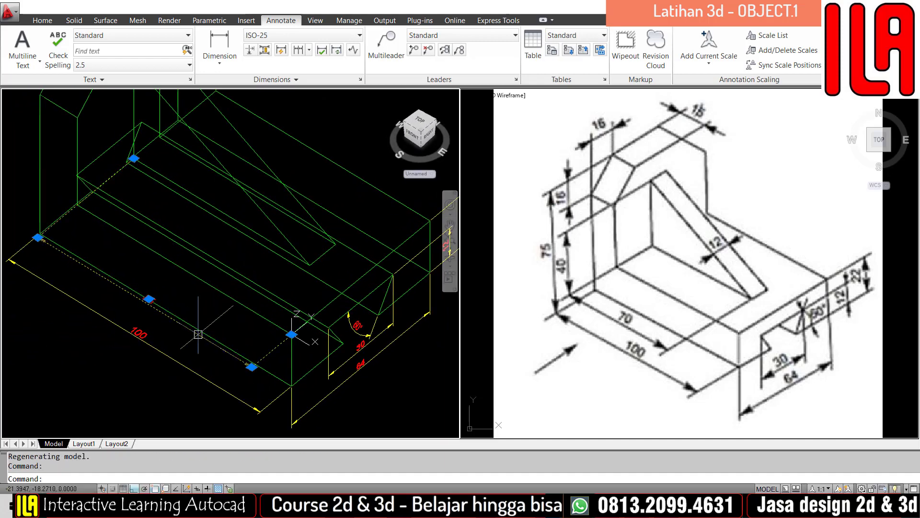
pyautogui.click(291, 334)
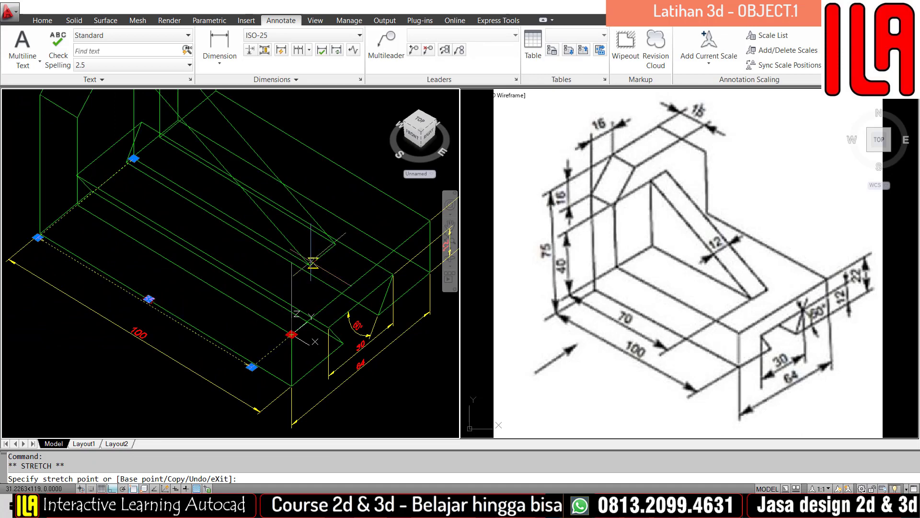
pyautogui.click(311, 266)
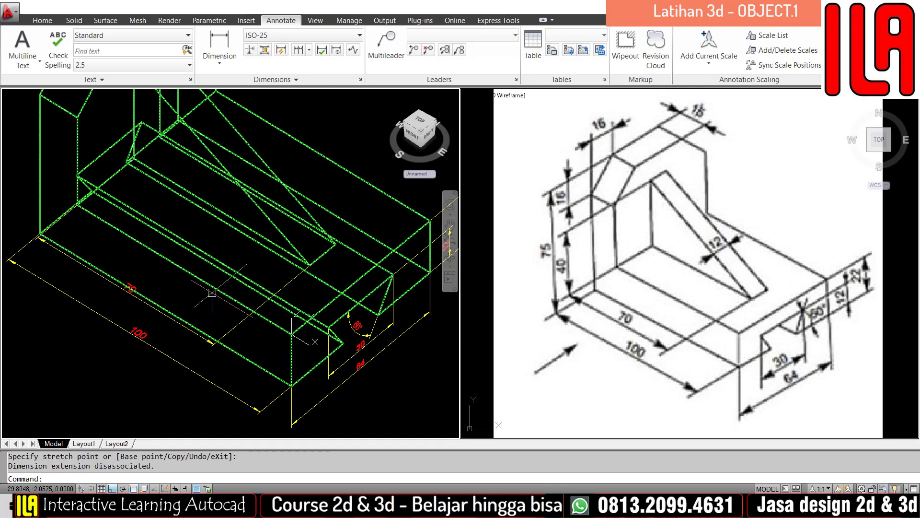
pyautogui.press('Escape')
# Align the UCS with the upright plate's rib-side face using the Face option.
pyautogui.scroll(8, 135, 292)
pyautogui.scroll(-11, 208, 301)
pyautogui.moveTo(225, 300); pyautogui.dragTo(205, 305, button='middle')
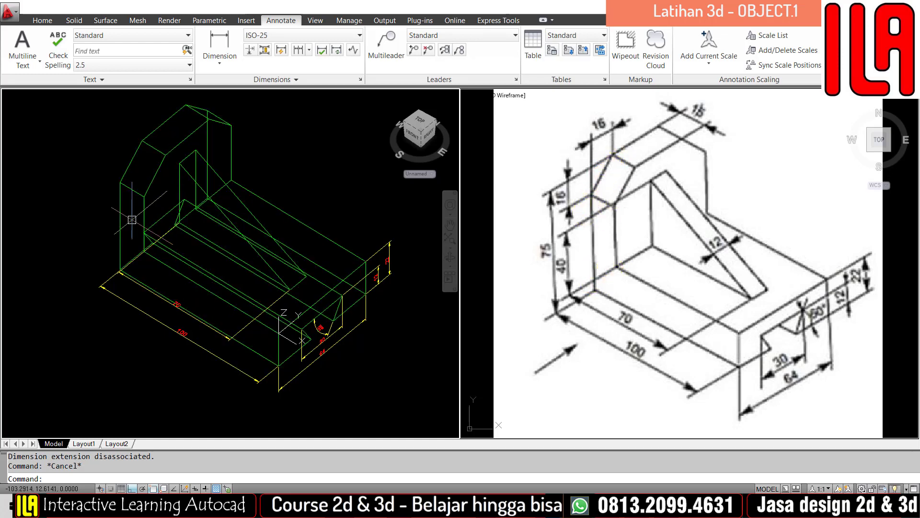
pyautogui.press('Return')
pyautogui.write('f')
pyautogui.press('Return')
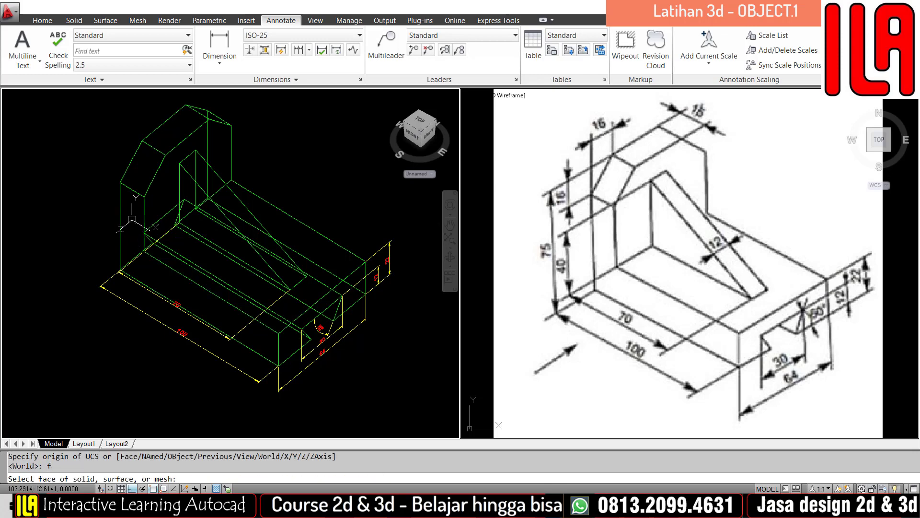
pyautogui.scroll(3, 132, 220)
pyautogui.click(175, 188)
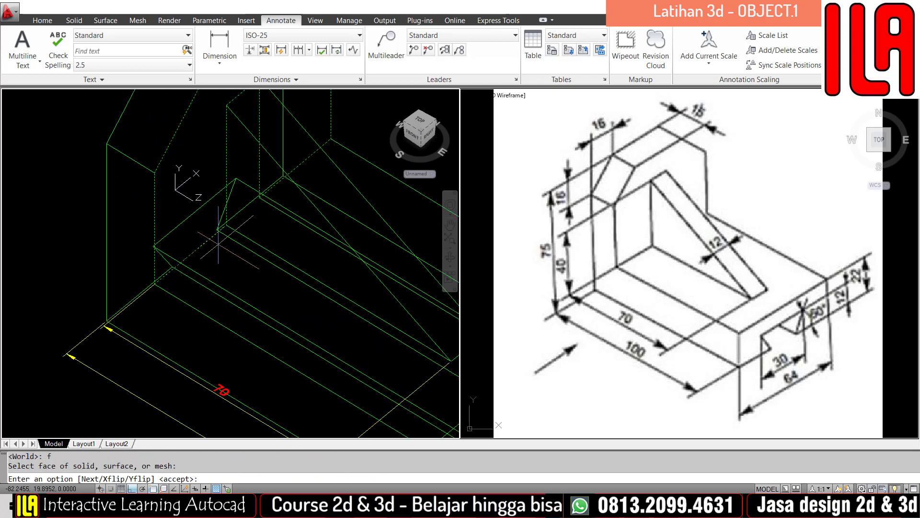
pyautogui.press('Return')
# Move the UCS origin to the lower end of the upright's chamfer on the outer back edge, keeping the axis directions.
pyautogui.moveTo(205, 163); pyautogui.dragTo(295, 190, button='middle')
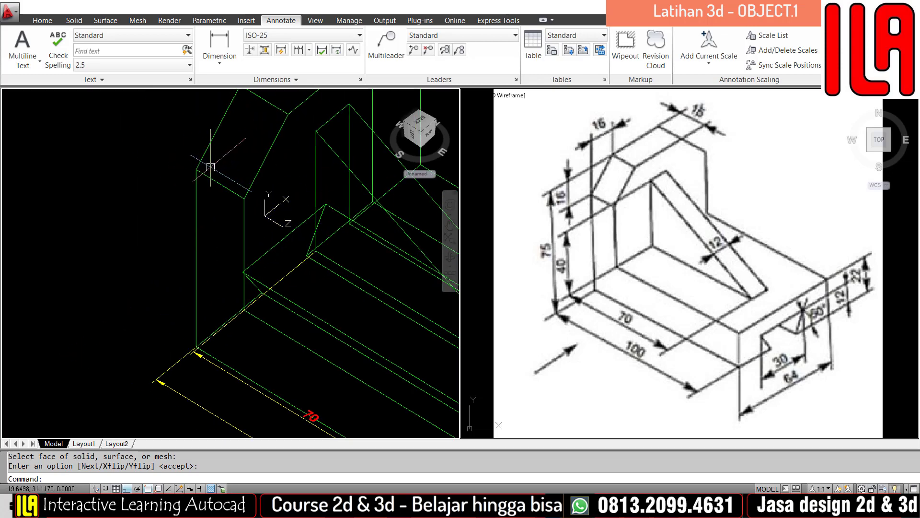
pyautogui.write('ucs')
pyautogui.press('Return')
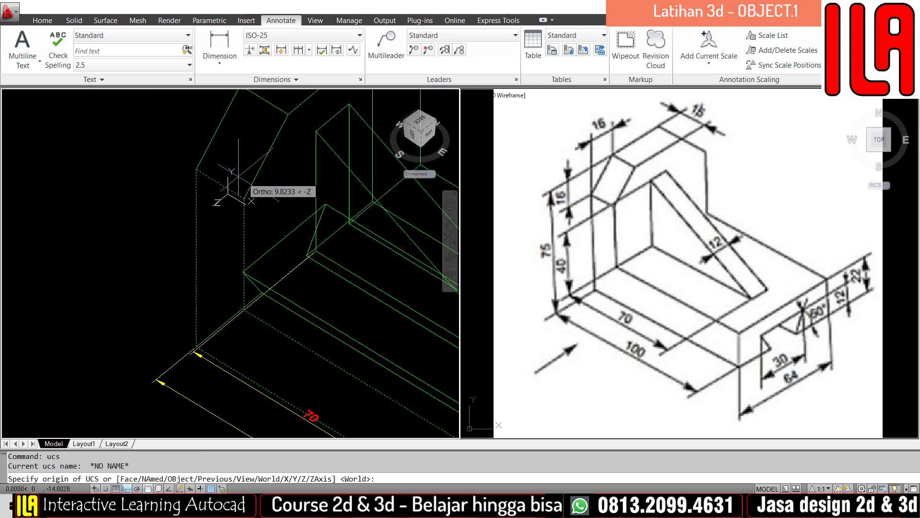
pyautogui.click(197, 169)
pyautogui.press('Return')
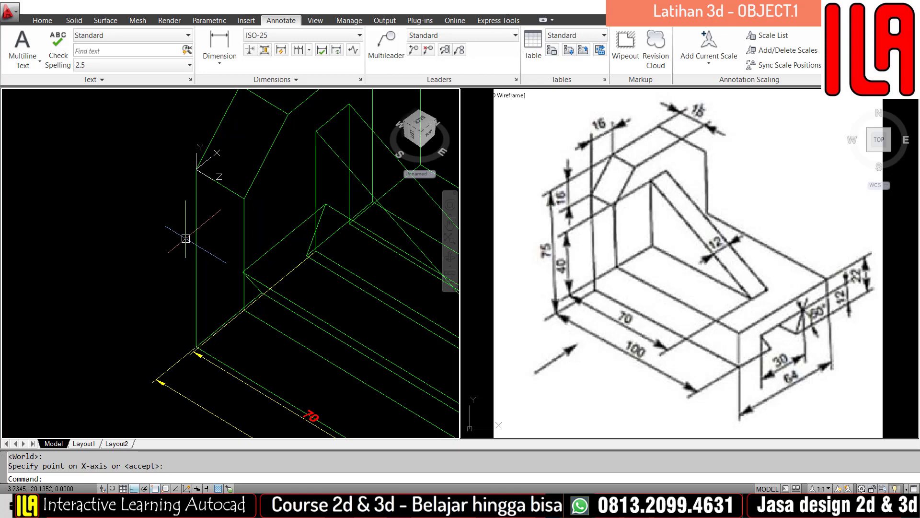
# Add a vertical linear dimension for the bracket's full height, from the bottom back corner to the chamfer's top end, offset outward.
pyautogui.scroll(-5, 185, 238)
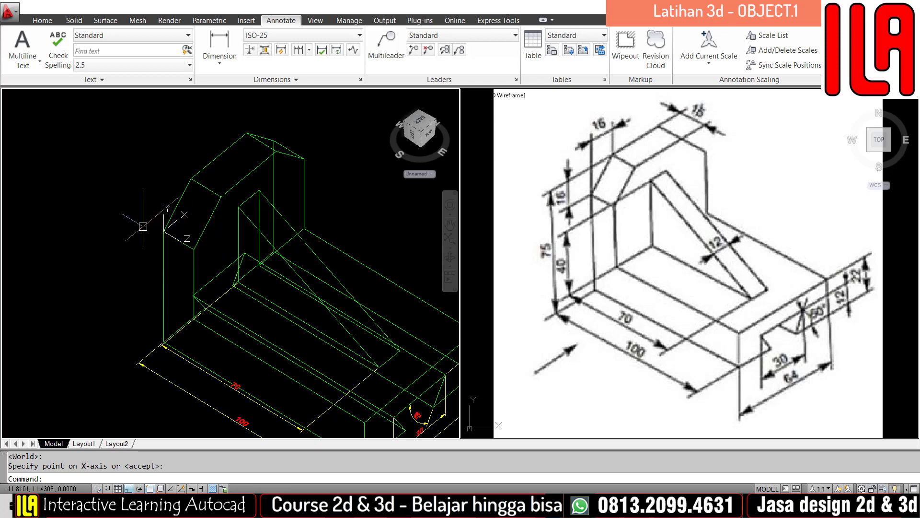
pyautogui.write('i')
pyautogui.press('Return')
pyautogui.scroll(6, 168, 347)
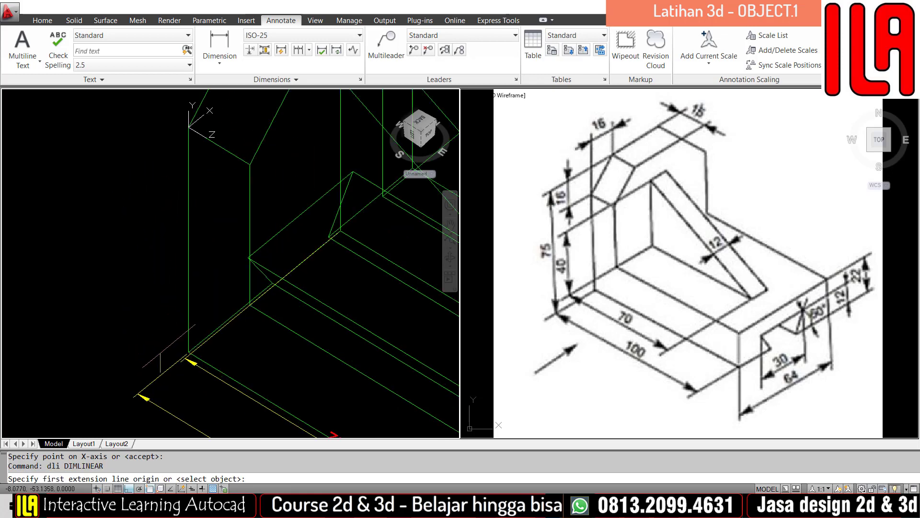
pyautogui.click(178, 324)
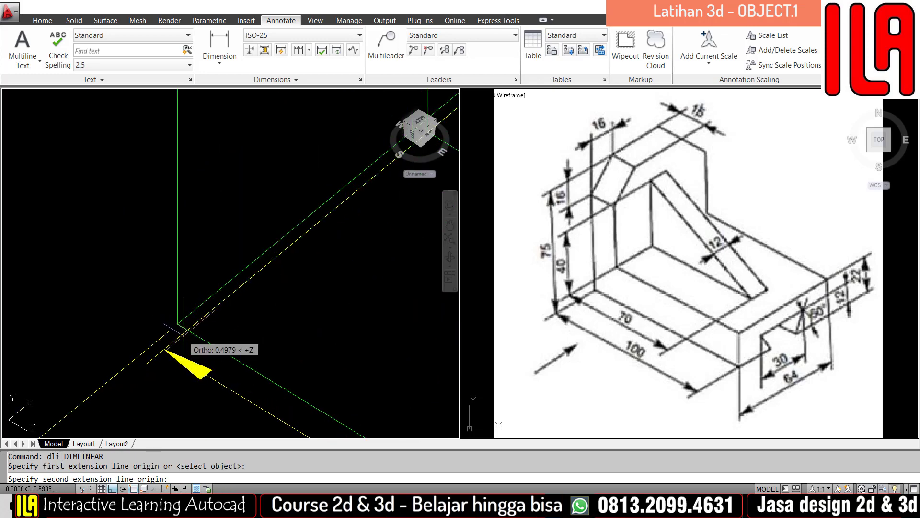
pyautogui.scroll(-4, 180, 335)
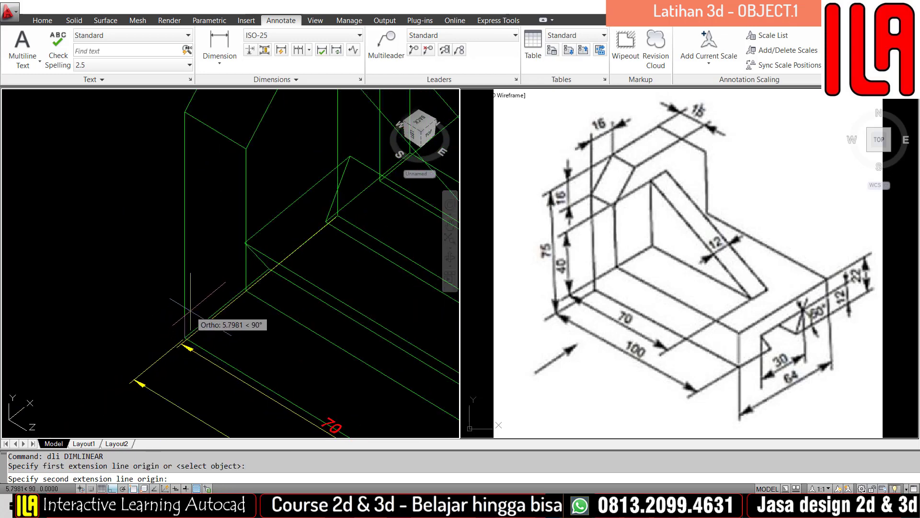
pyautogui.scroll(-2, 190, 310)
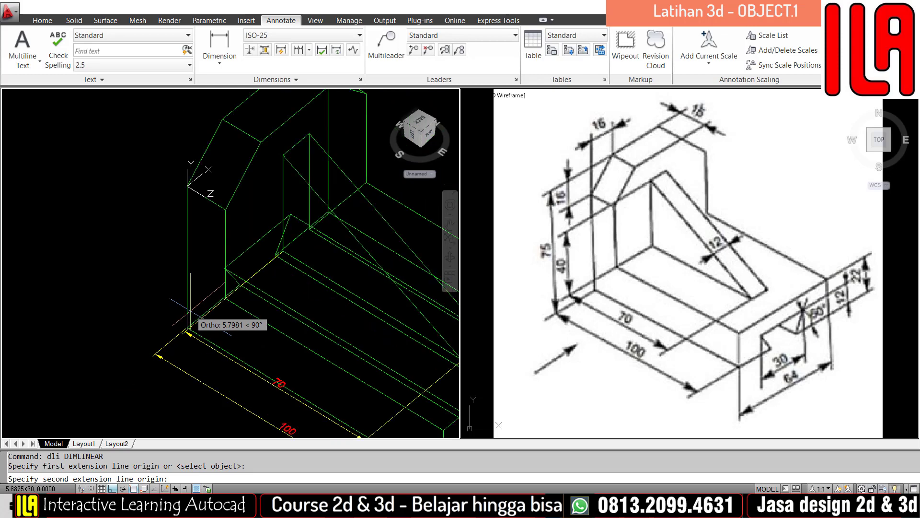
pyautogui.click(222, 119)
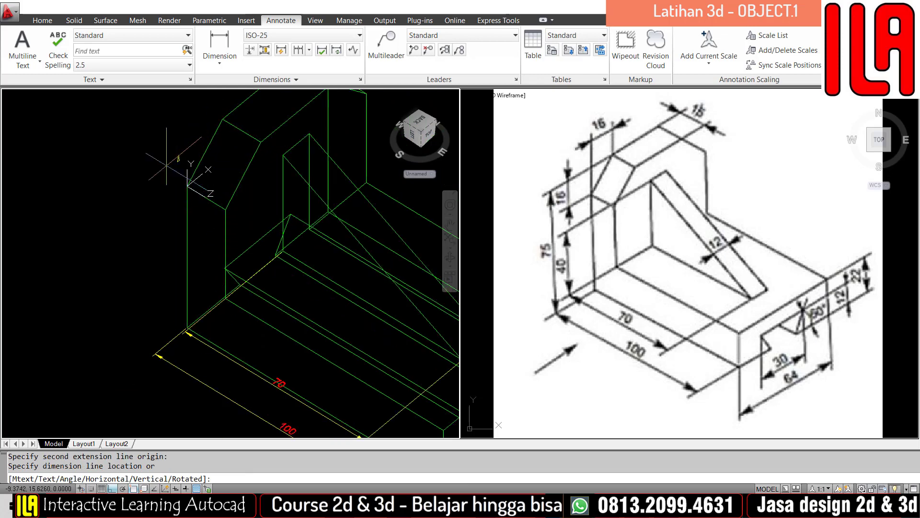
pyautogui.click(146, 317)
# Add a vertical linear dimension for the upright's corner chamfer, placed between the solid and the overall height dimension.
pyautogui.scroll(3, 149, 319)
pyautogui.scroll(-2, 149, 319)
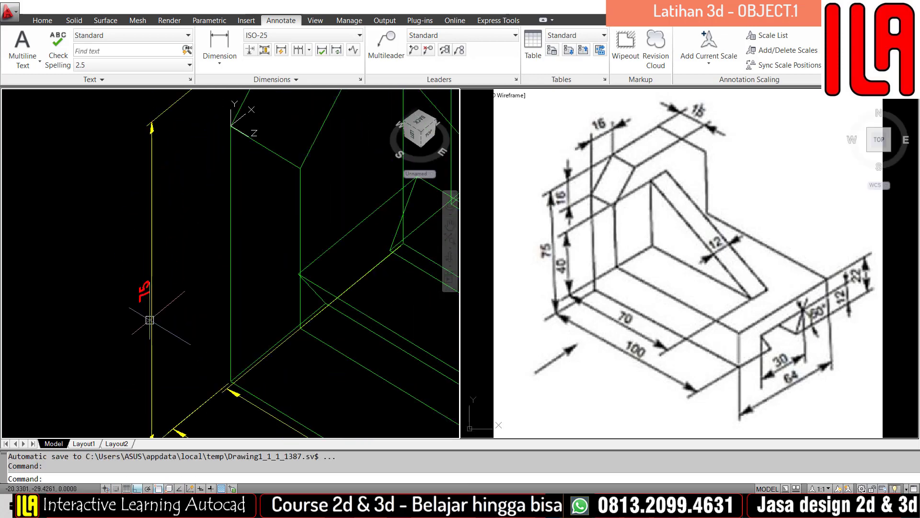
pyautogui.moveTo(149, 319); pyautogui.dragTo(122, 412, button='middle')
pyautogui.press('Return')
pyautogui.click(205, 224)
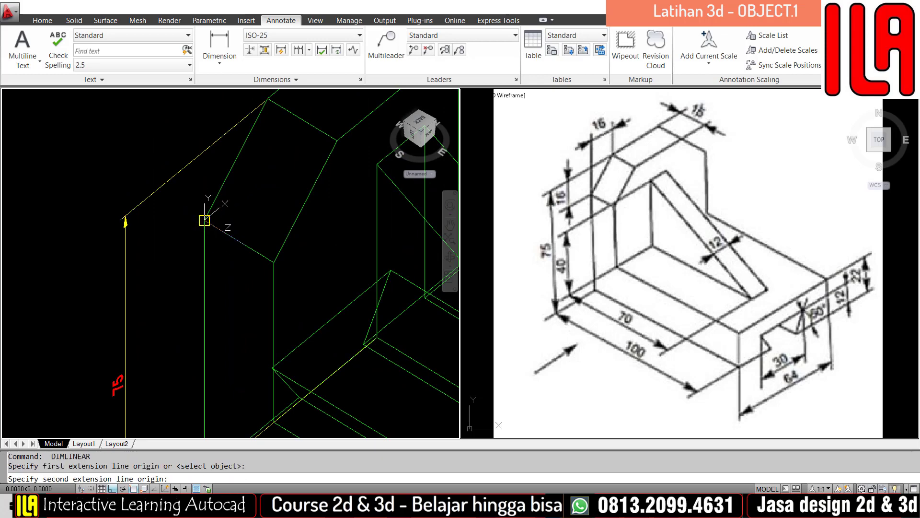
pyautogui.scroll(-2, 271, 95)
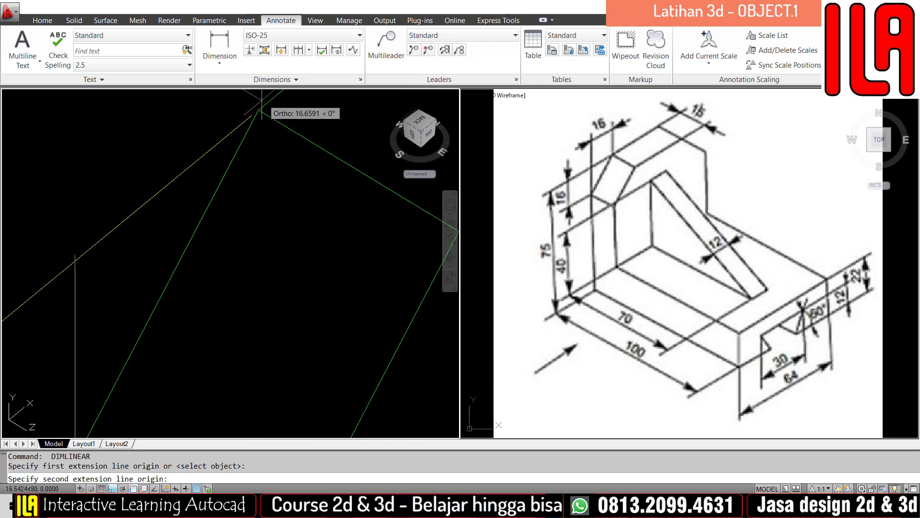
pyautogui.click(269, 98)
pyautogui.scroll(3, 177, 221)
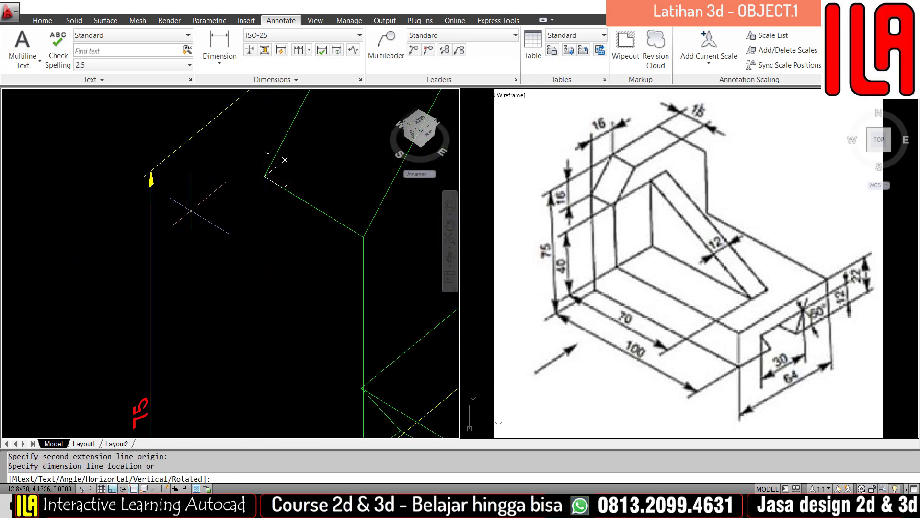
pyautogui.click(199, 197)
# Add a horizontal linear dimension for the width of the upright's corner chamfer, placed above the chamfer.
pyautogui.scroll(-2, 214, 204)
pyautogui.moveTo(235, 173); pyautogui.dragTo(208, 233, button='middle')
pyautogui.press('Return')
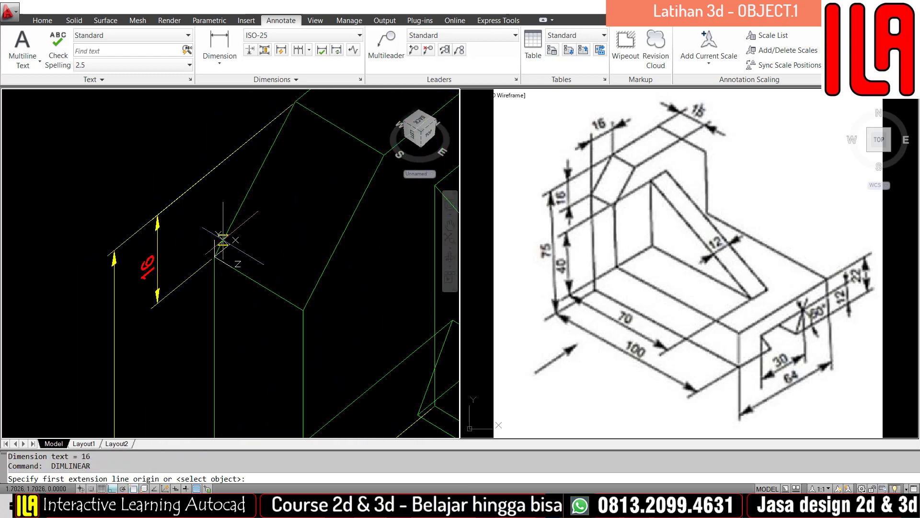
pyautogui.scroll(5, 207, 268)
pyautogui.click(202, 280)
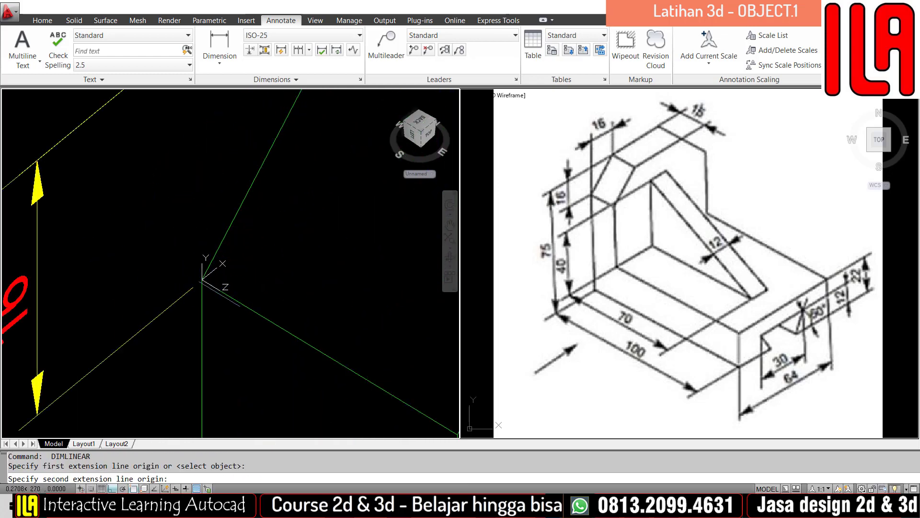
pyautogui.scroll(-5, 200, 283)
pyautogui.scroll(5, 256, 194)
pyautogui.click(221, 201)
pyautogui.scroll(-5, 222, 201)
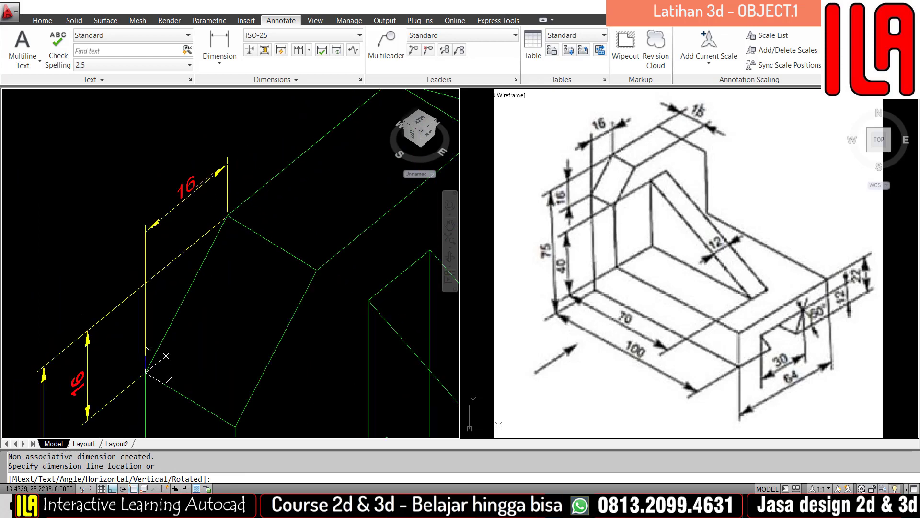
pyautogui.click(215, 175)
pyautogui.scroll(5, 214, 175)
pyautogui.scroll(-6, 110, 254)
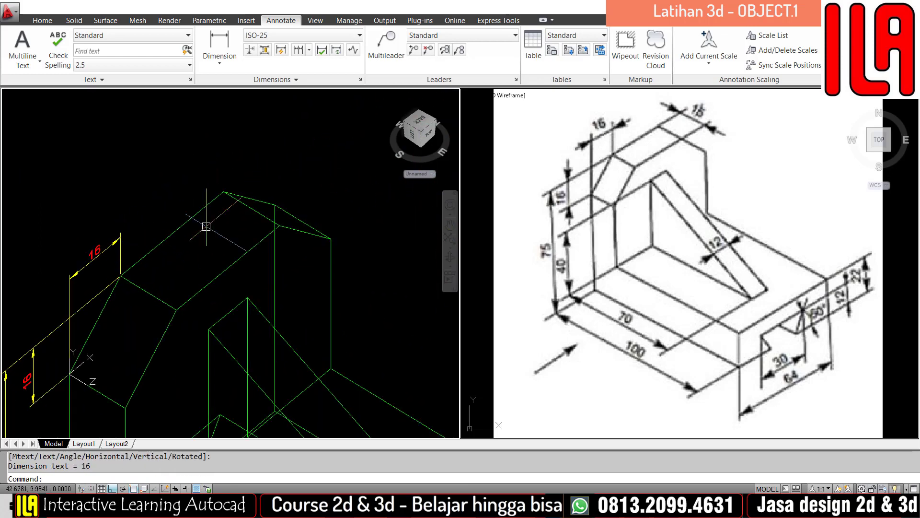
# Align the UCS with the upright's inner vertical face using the Face option.
pyautogui.scroll(3, 197, 242)
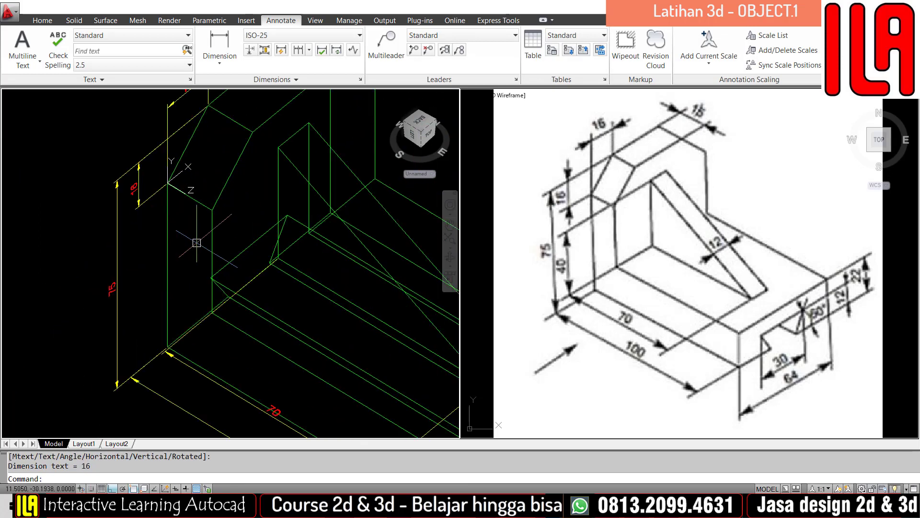
pyautogui.press('Escape')
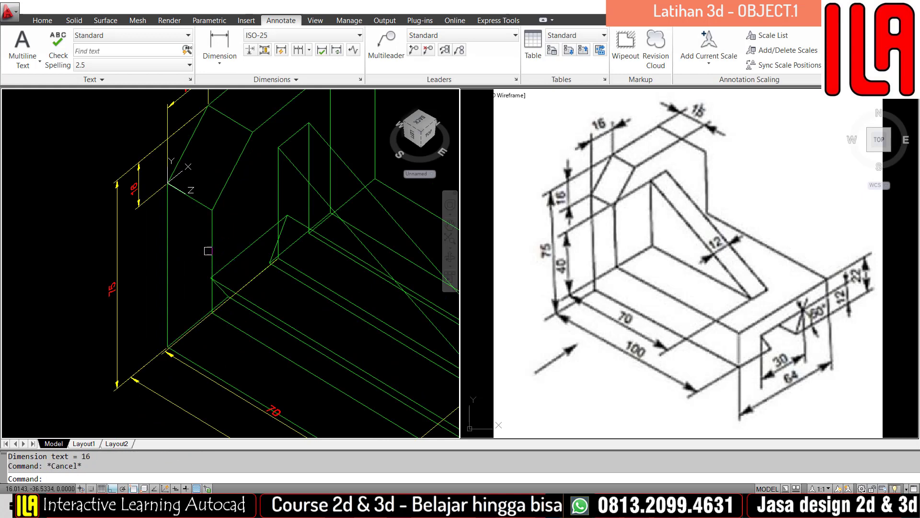
pyautogui.click(210, 211)
pyautogui.write('ucs')
pyautogui.press('Return')
pyautogui.write('f')
pyautogui.press('Return')
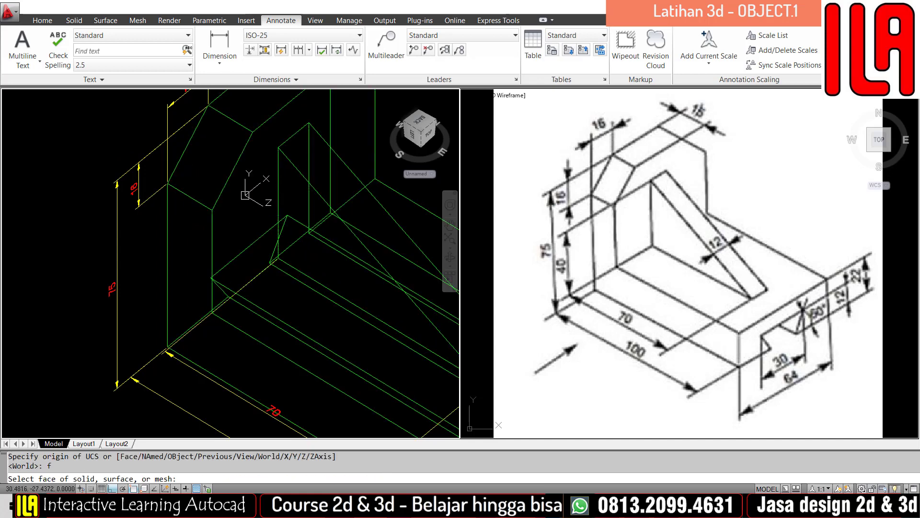
pyautogui.scroll(3, 246, 206)
pyautogui.click(247, 217)
pyautogui.press('Return')
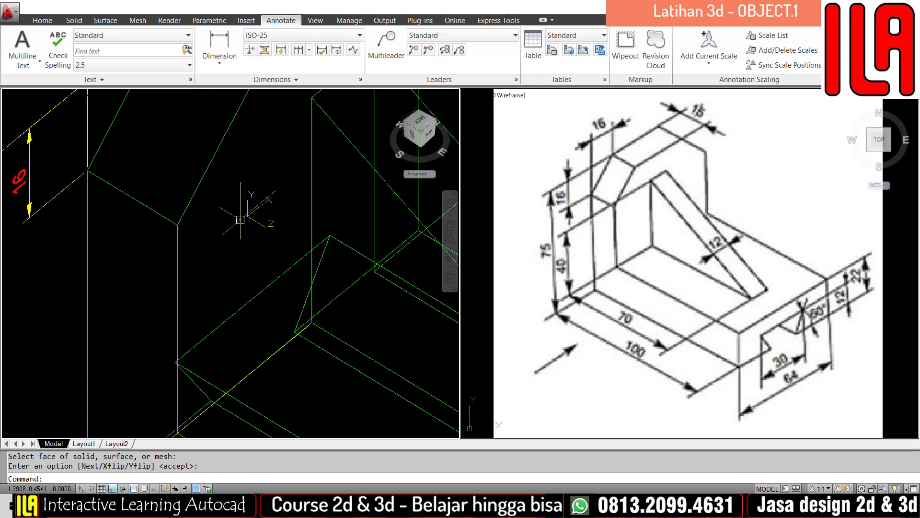
pyautogui.press('Escape')
pyautogui.write('dli')
pyautogui.press('Return')
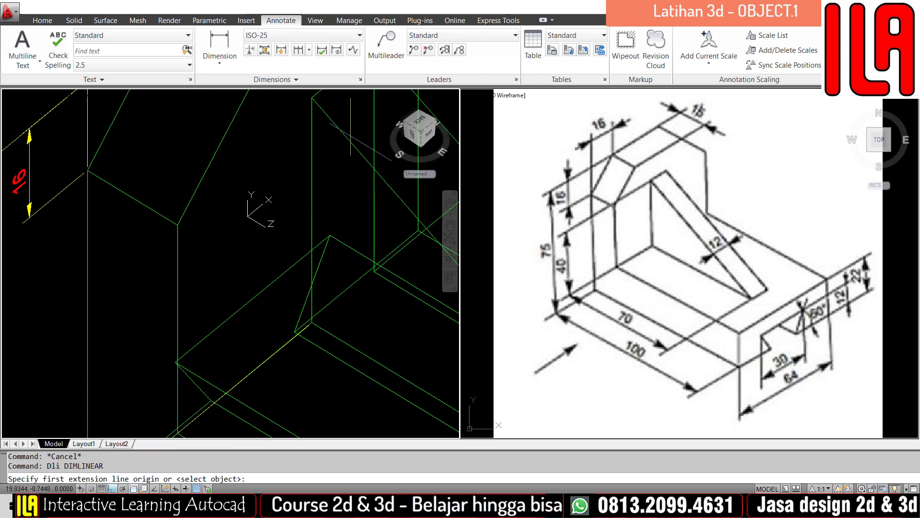
pyautogui.click(312, 101)
pyautogui.scroll(-3, 311, 102)
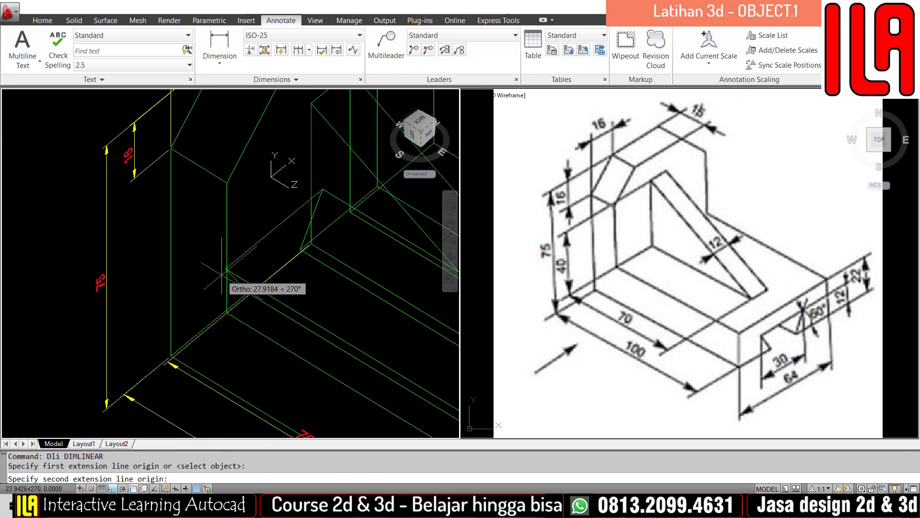
pyautogui.scroll(3, 268, 276)
pyautogui.scroll(2, 226, 311)
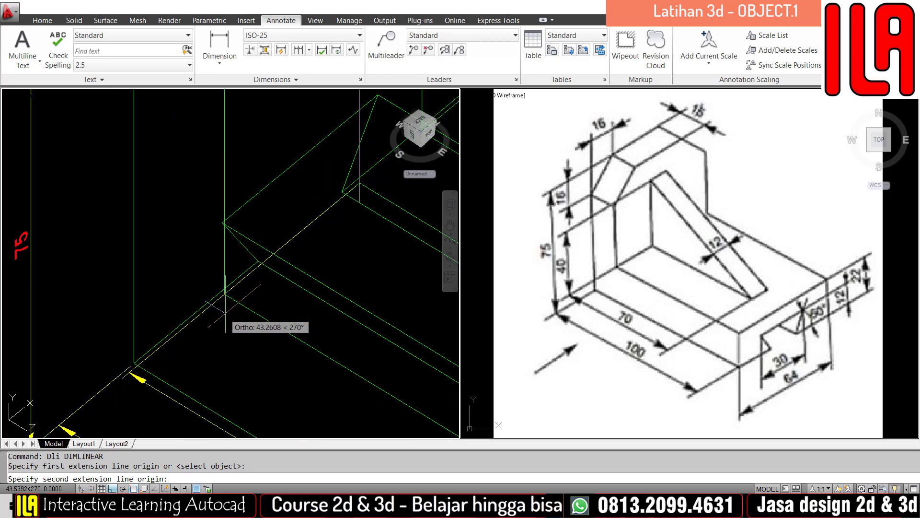
pyautogui.moveTo(225, 312); pyautogui.dragTo(209, 206, button='middle')
pyautogui.scroll(4, 234, 154)
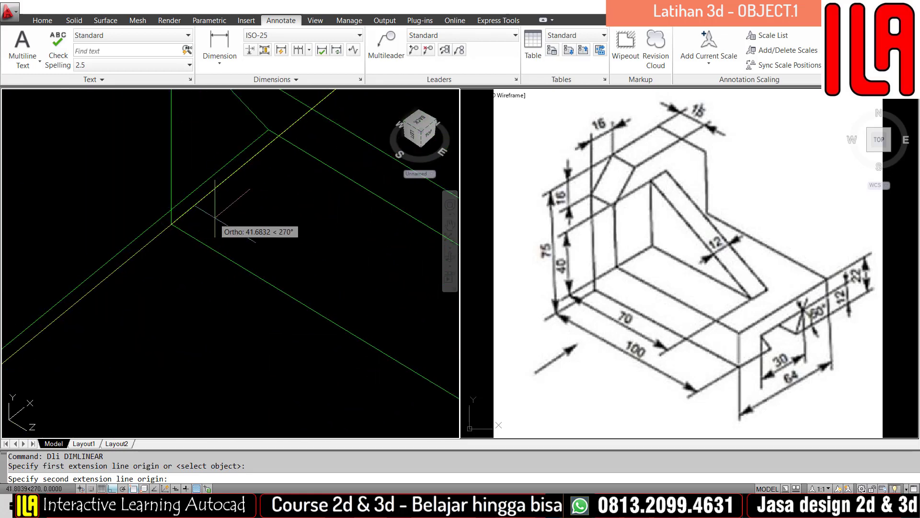
pyautogui.moveTo(197, 243); pyautogui.dragTo(41, 405, button='middle')
pyautogui.scroll(-2, 154, 296)
pyautogui.scroll(6, 273, 186)
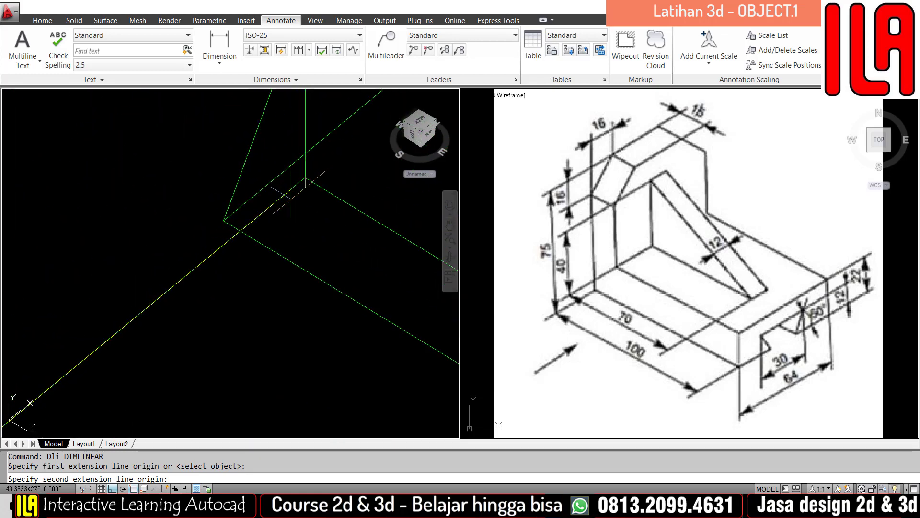
pyautogui.scroll(-6, 290, 241)
pyautogui.scroll(-6, 297, 244)
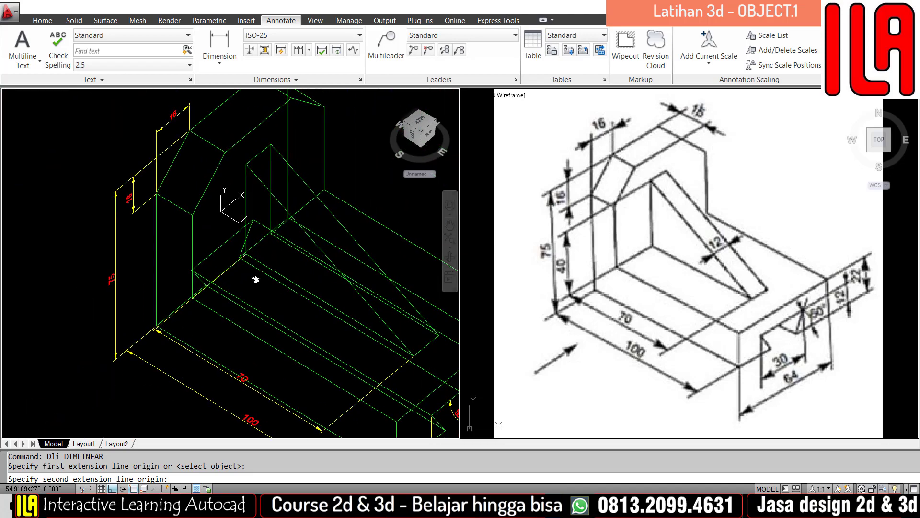
pyautogui.press('Escape')
pyautogui.press('Escape')
pyautogui.press('Escape')
# Add a vertical linear dimension for the rib's height along the upright, with its dimension line meeting the start of the 70 mm dimension.
pyautogui.write('orb')
pyautogui.press('Return')
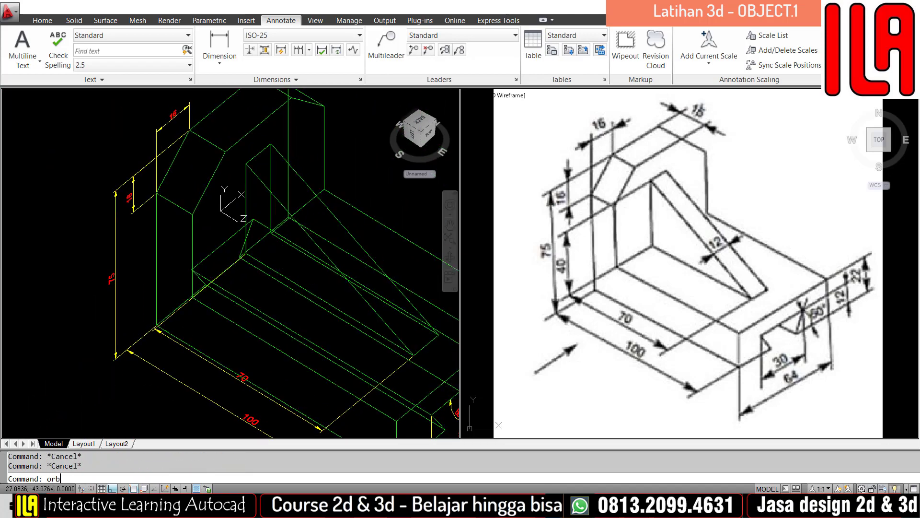
pyautogui.moveTo(277, 262); pyautogui.dragTo(279, 222)
pyautogui.press('Escape')
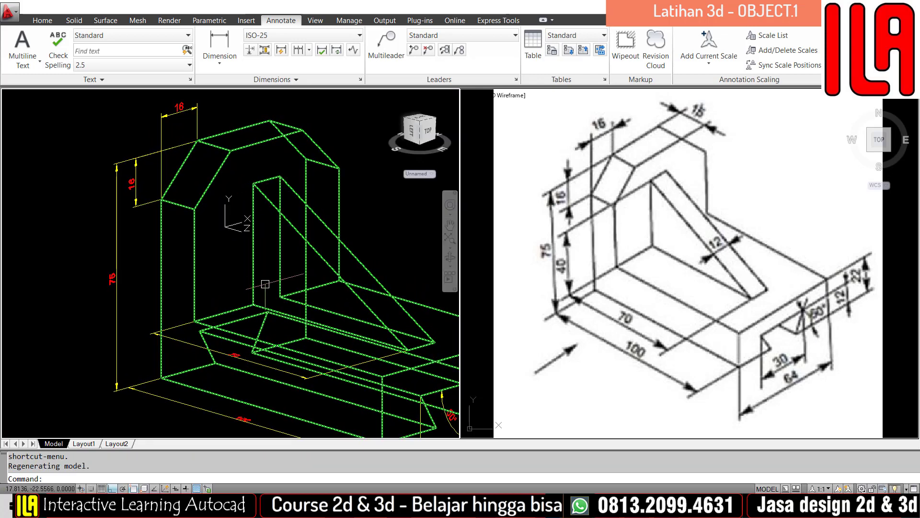
pyautogui.press('Escape')
pyautogui.press('Escape')
pyautogui.write('dli')
pyautogui.press('Return')
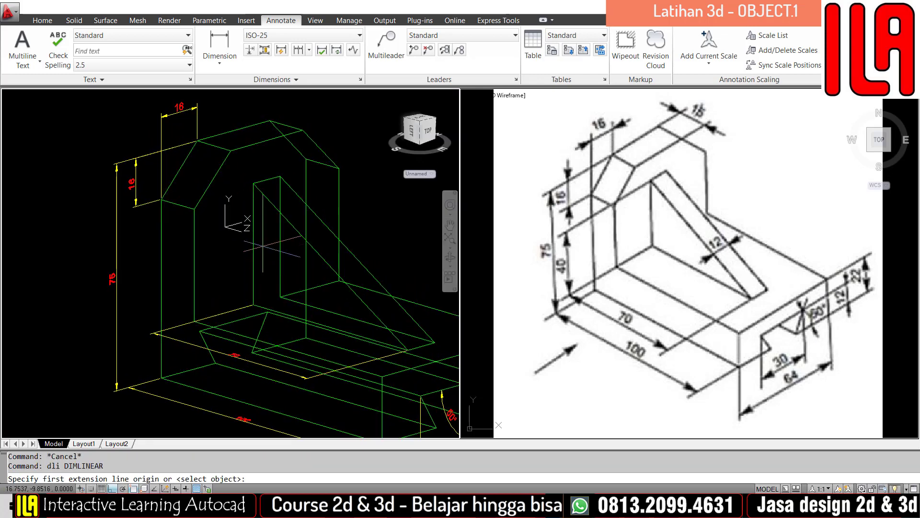
pyautogui.click(253, 184)
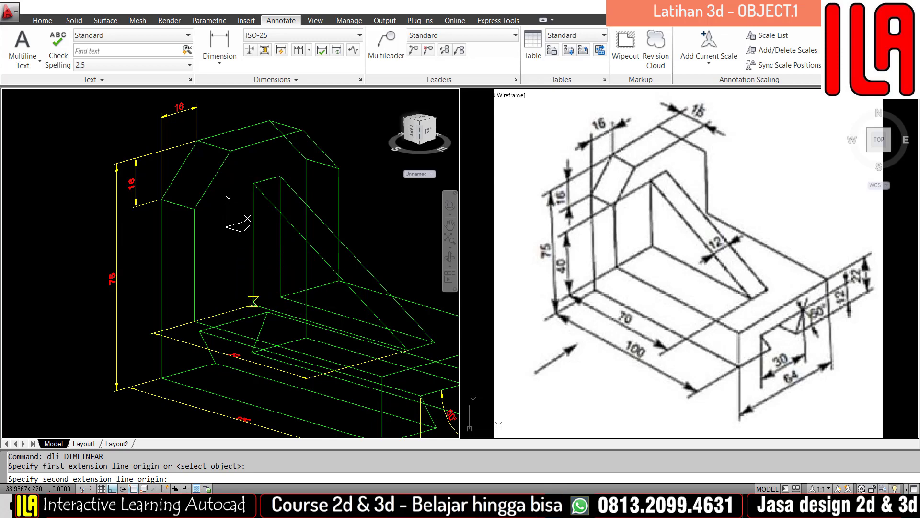
pyautogui.click(252, 305)
pyautogui.scroll(4, 192, 331)
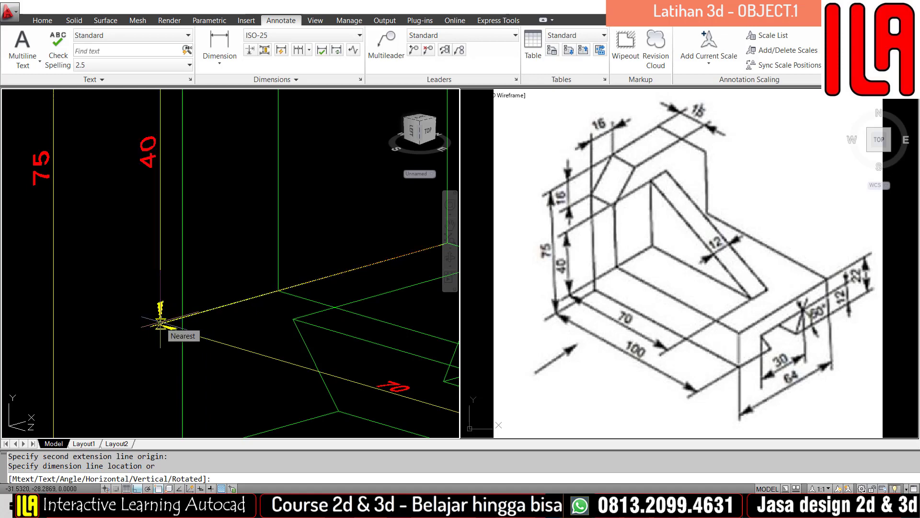
pyautogui.click(158, 326)
pyautogui.scroll(-4, 158, 326)
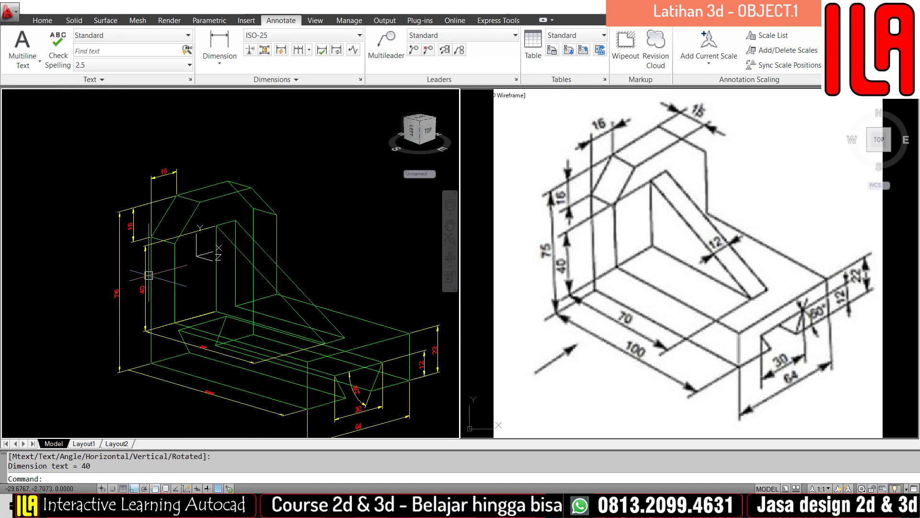
# Align the UCS with the upright's top face using the Face option.
pyautogui.scroll(2, 241, 276)
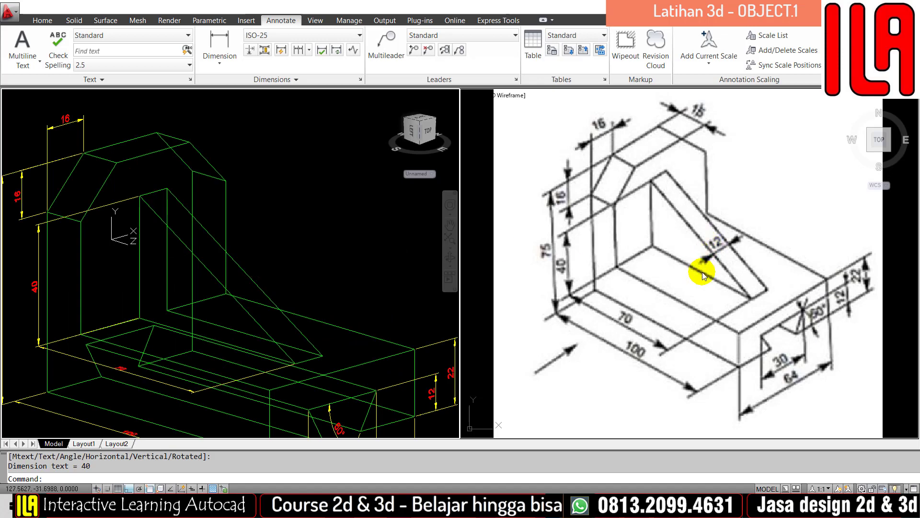
pyautogui.moveTo(229, 242); pyautogui.dragTo(283, 343, button='middle')
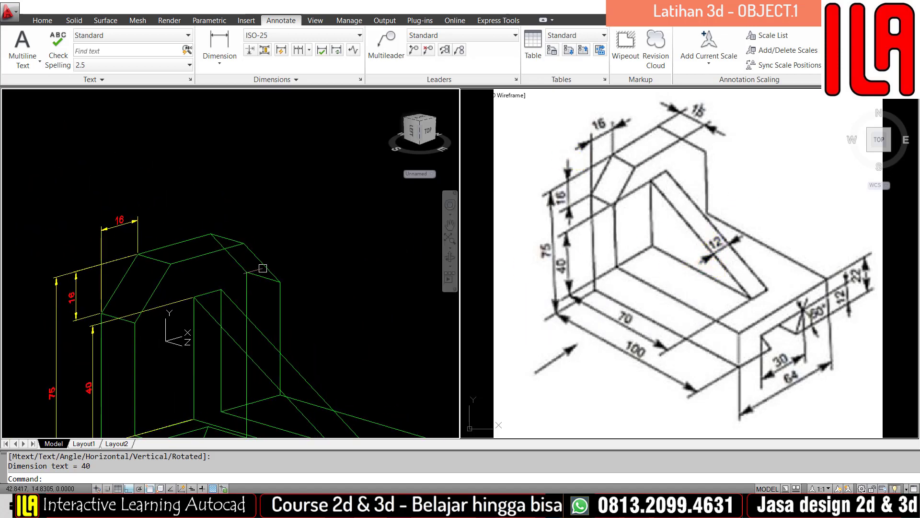
pyautogui.write('ucs')
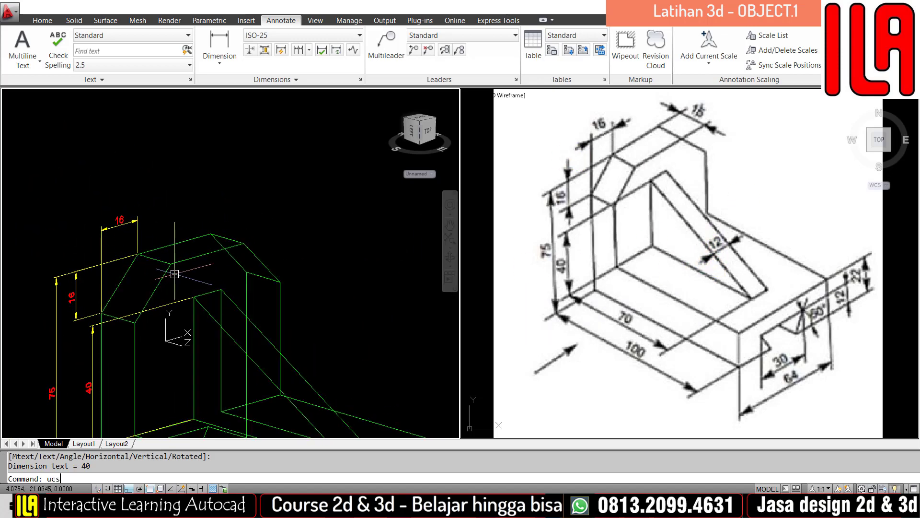
pyautogui.press('Return')
pyautogui.write('f')
pyautogui.press('Return')
pyautogui.scroll(5, 200, 257)
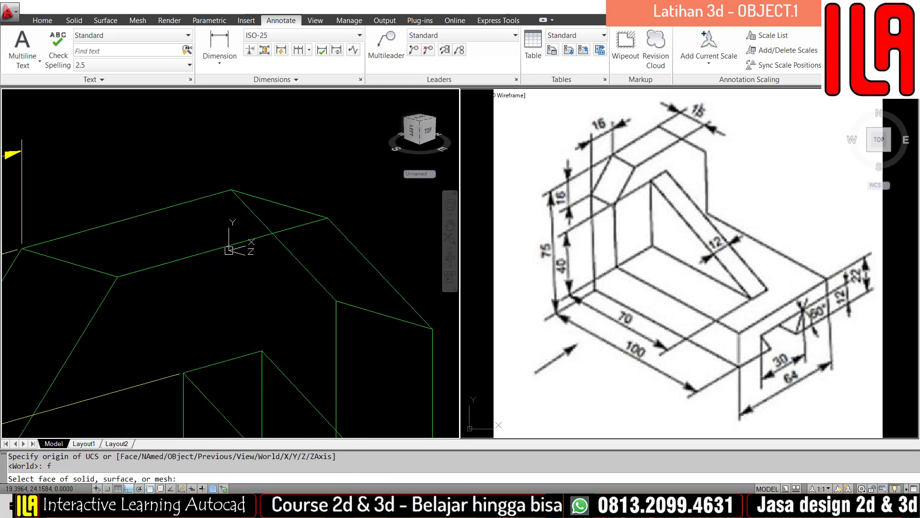
pyautogui.click(223, 238)
pyautogui.press('Escape')
pyautogui.press('Escape')
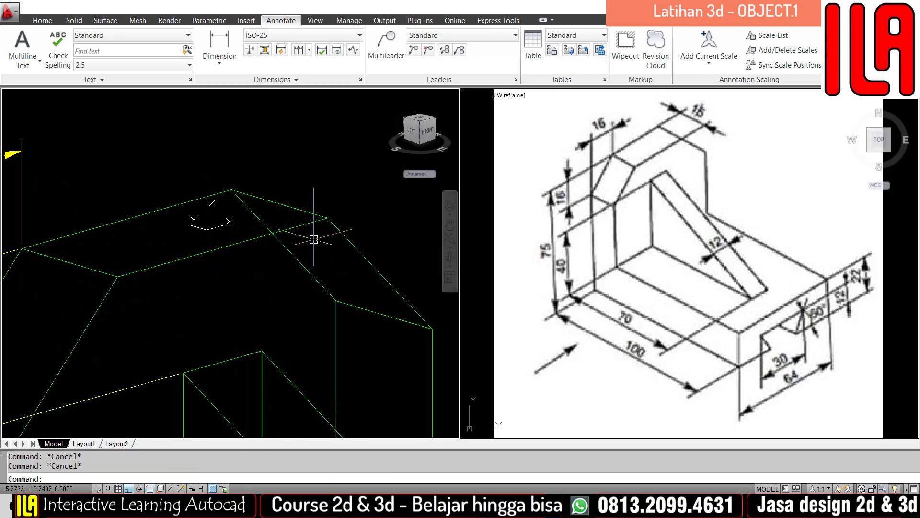
# Add a linear dimension for the upright's thickness at the far end of its top face, offset outward.
pyautogui.write('dli')
pyautogui.press('Return')
pyautogui.click(234, 191)
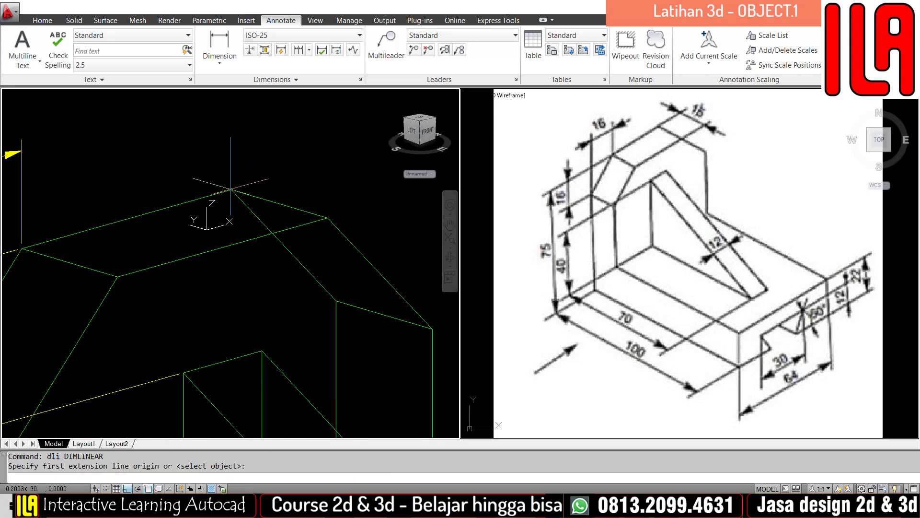
pyautogui.click(328, 219)
pyautogui.scroll(-3, 326, 216)
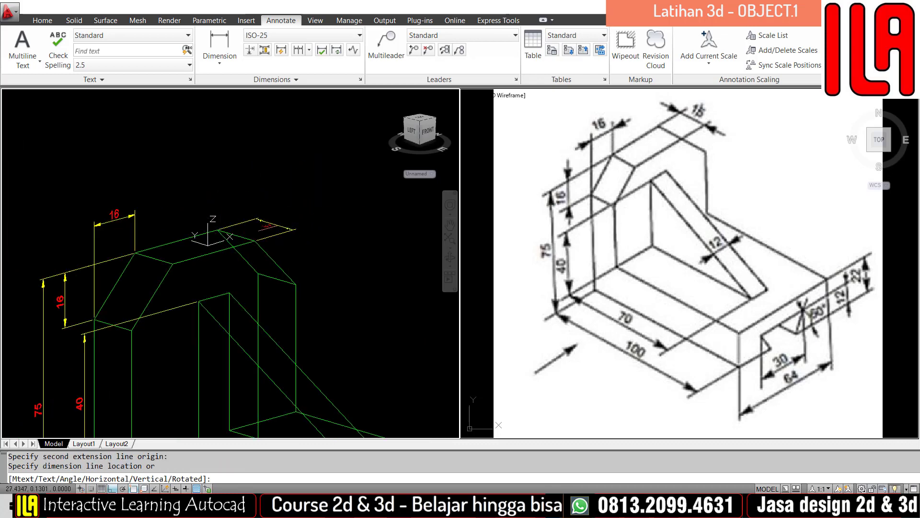
pyautogui.click(271, 208)
pyautogui.scroll(3, 263, 211)
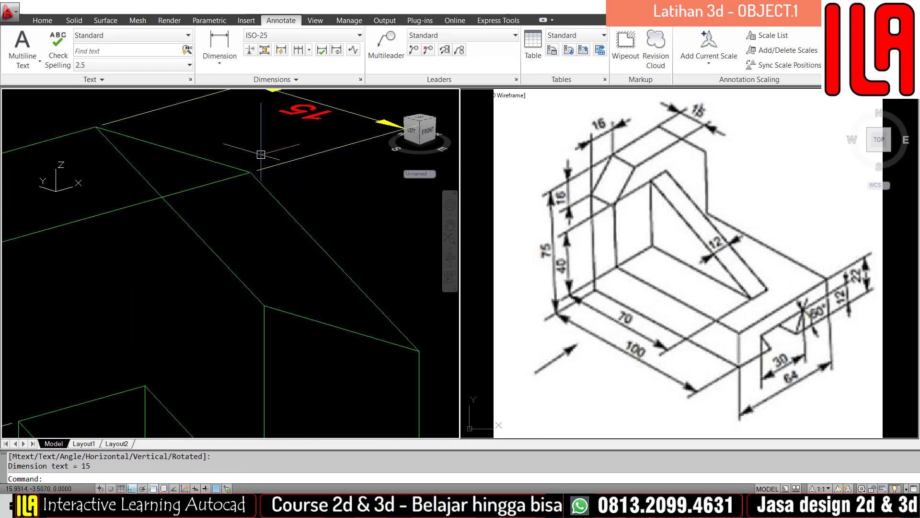
pyautogui.scroll(-4, 264, 216)
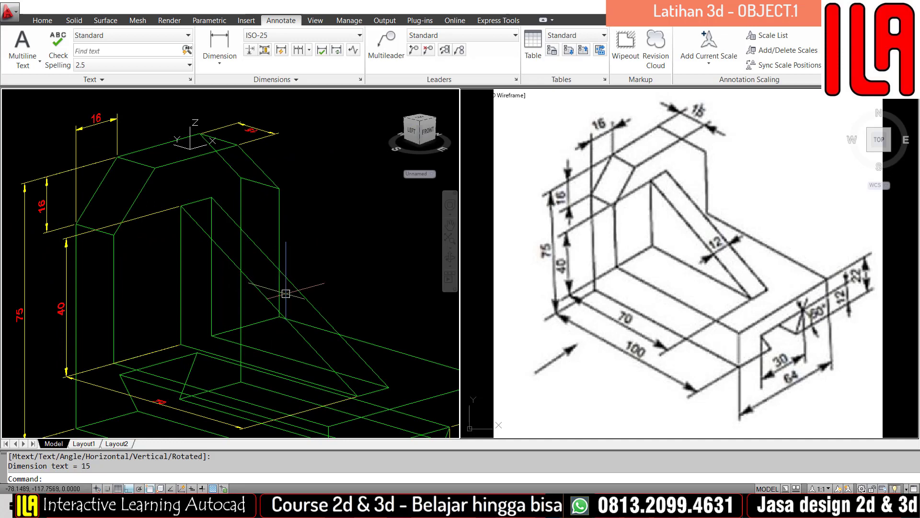
# Align the UCS with the rib's sloped face using the Face option.
pyautogui.write('ucs')
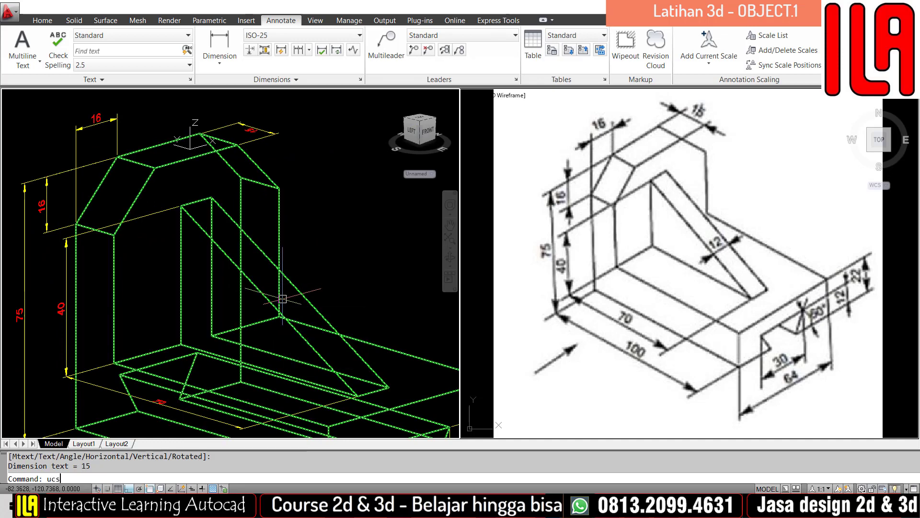
pyautogui.press('Return')
pyautogui.scroll(2, 280, 311)
pyautogui.write('f')
pyautogui.press('Return')
pyautogui.click(331, 322)
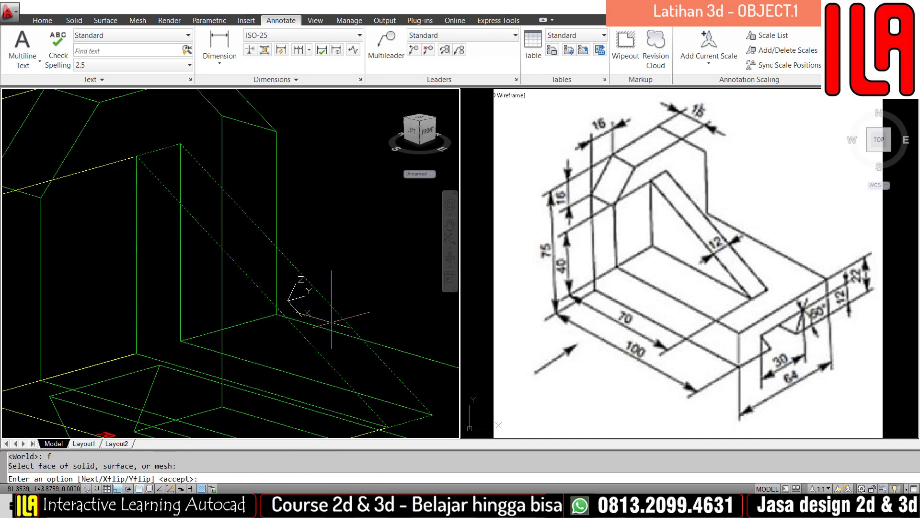
pyautogui.press('Return')
pyautogui.press('Escape')
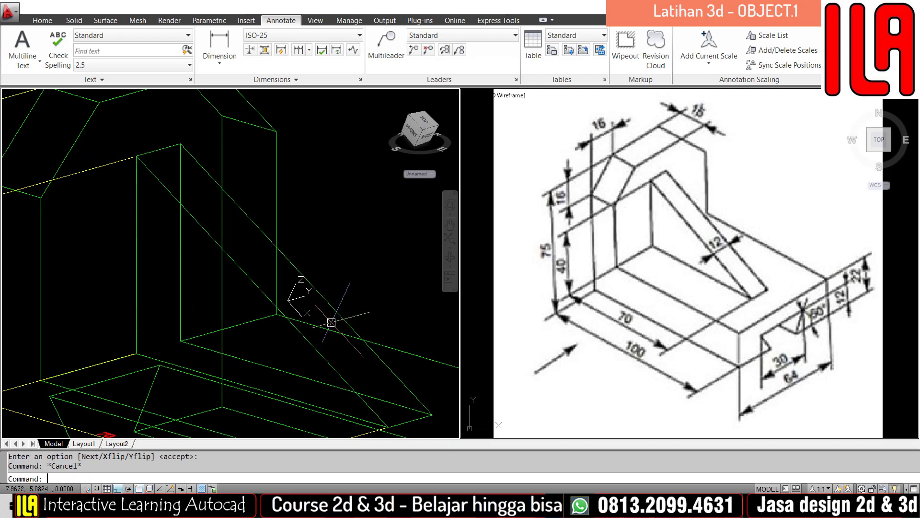
# Add a linear dimension for the rib's thickness between the two long edges of its sloped face, placed partway along the slope.
pyautogui.press('Escape')
pyautogui.write('d: Dli')
pyautogui.press('Return')
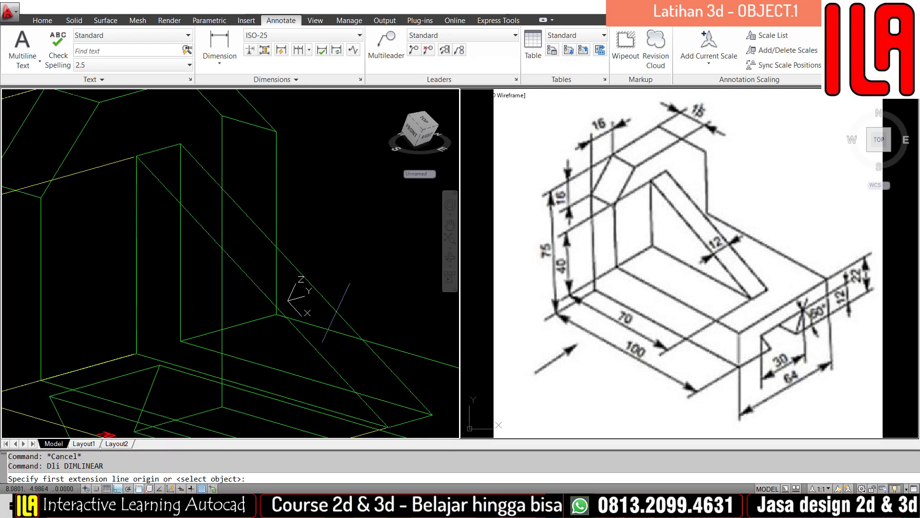
pyautogui.click(295, 271)
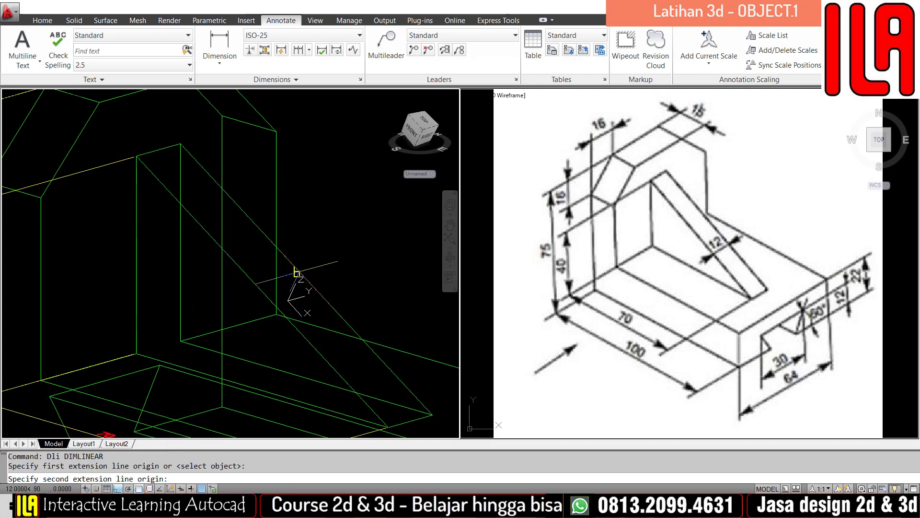
pyautogui.click(297, 272)
pyautogui.scroll(2, 267, 259)
pyautogui.click(243, 248)
pyautogui.scroll(-6, 227, 246)
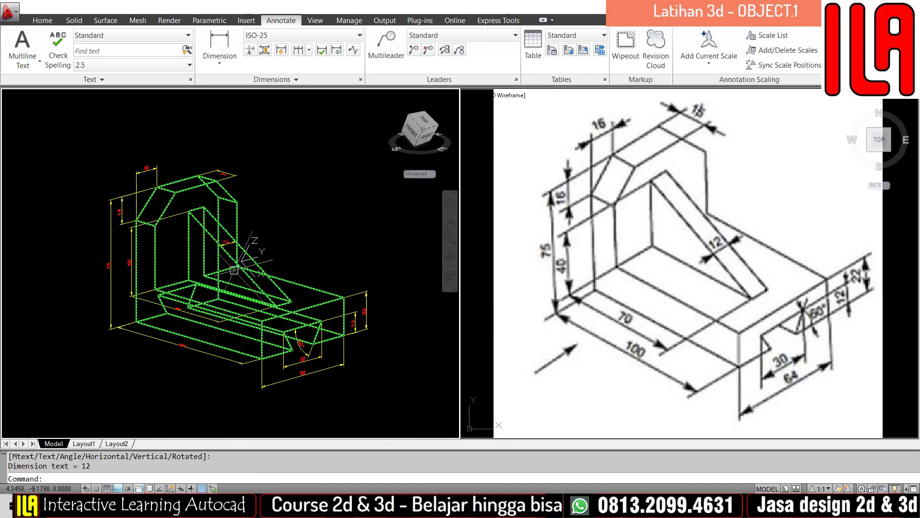
# Reset the UCS to World.
pyautogui.scroll(2, 157, 207)
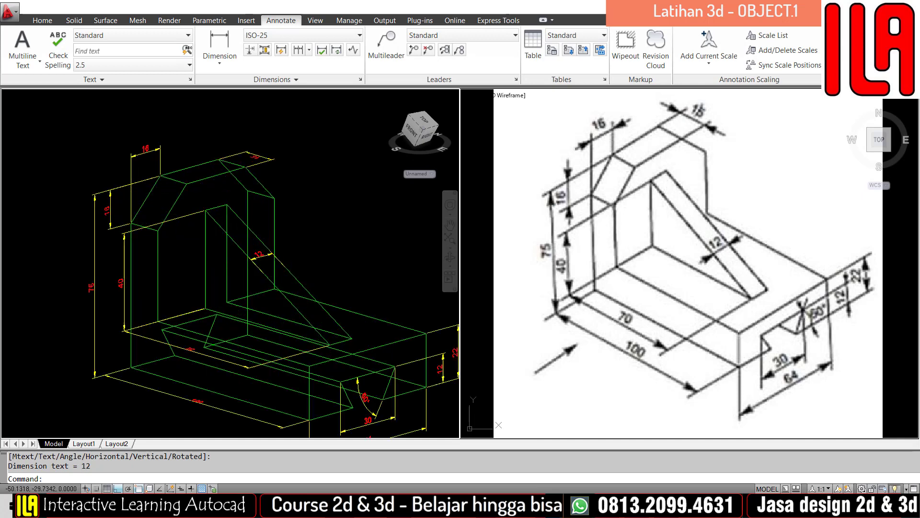
pyautogui.moveTo(212, 246)
pyautogui.mouseDown(button='middle')
pyautogui.moveTo(201, 257)
pyautogui.moveTo(154, 208)
pyautogui.moveTo(240, 221)
pyautogui.moveTo(220, 212)
pyautogui.moveTo(217, 221)
pyautogui.mouseUp(button='middle')
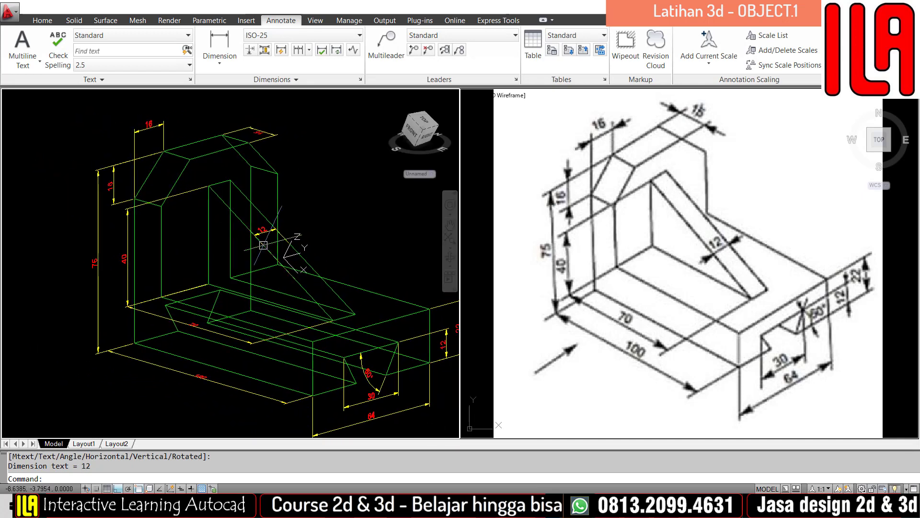
pyautogui.press('Escape')
pyautogui.press('Escape')
pyautogui.write('ucs')
pyautogui.press('Return')
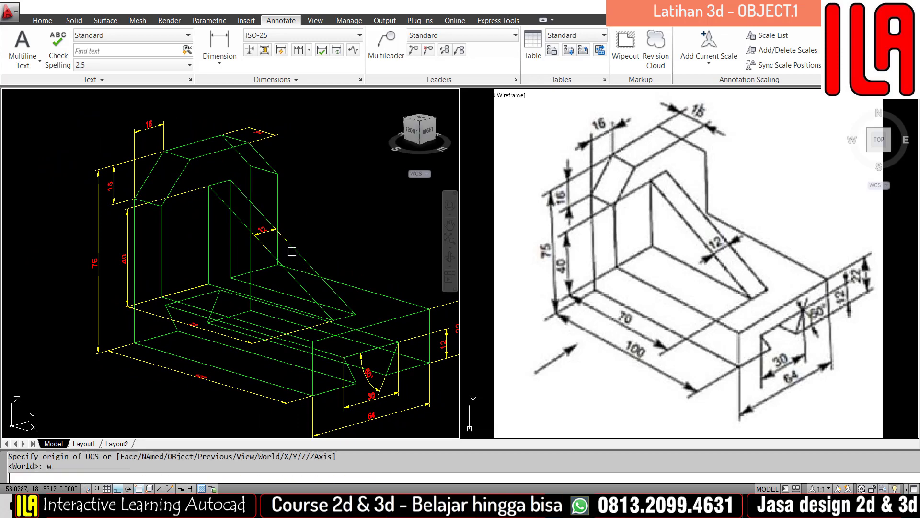
pyautogui.write('w')
pyautogui.press('Return')
pyautogui.scroll(-3, 272, 302)
pyautogui.press('Escape')
pyautogui.press('Escape')
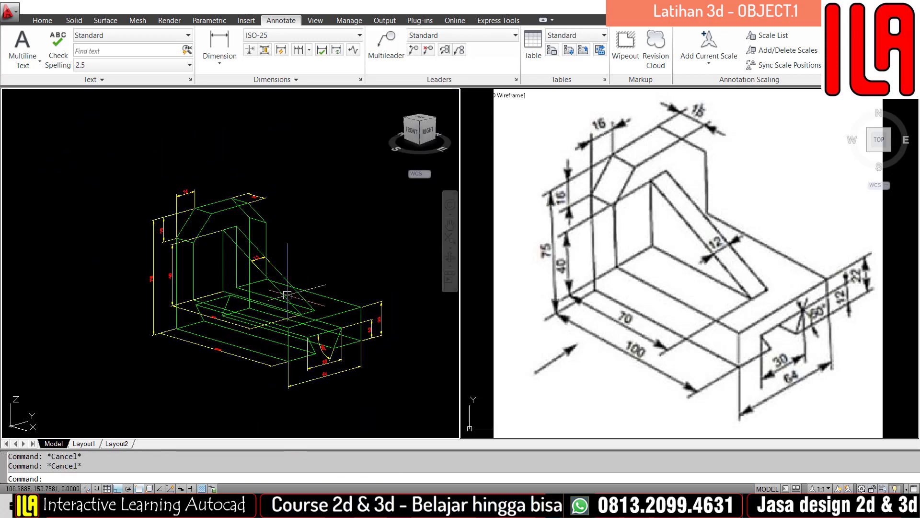
# Orbit the dimensioned bracket to a view from above that matches the reference drawing.
pyautogui.write('orb')
pyautogui.press('Return')
pyautogui.moveTo(287, 295); pyautogui.dragTo(283, 317)
pyautogui.scroll(5, 261, 343)
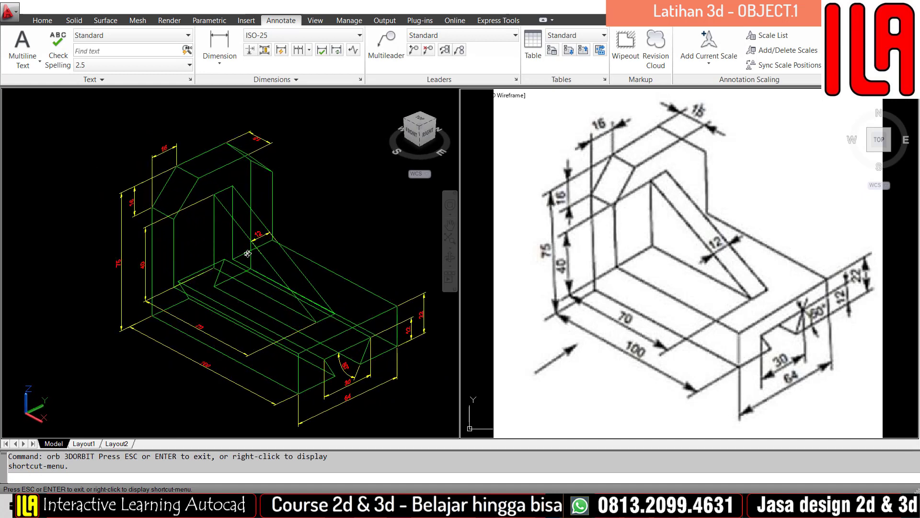
pyautogui.moveTo(210, 239); pyautogui.dragTo(211, 237, button='middle')
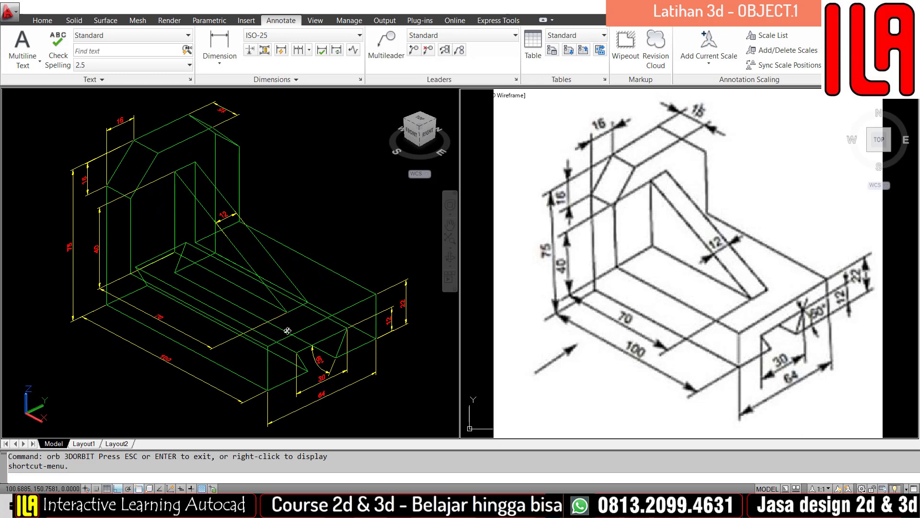
pyautogui.press('Escape')
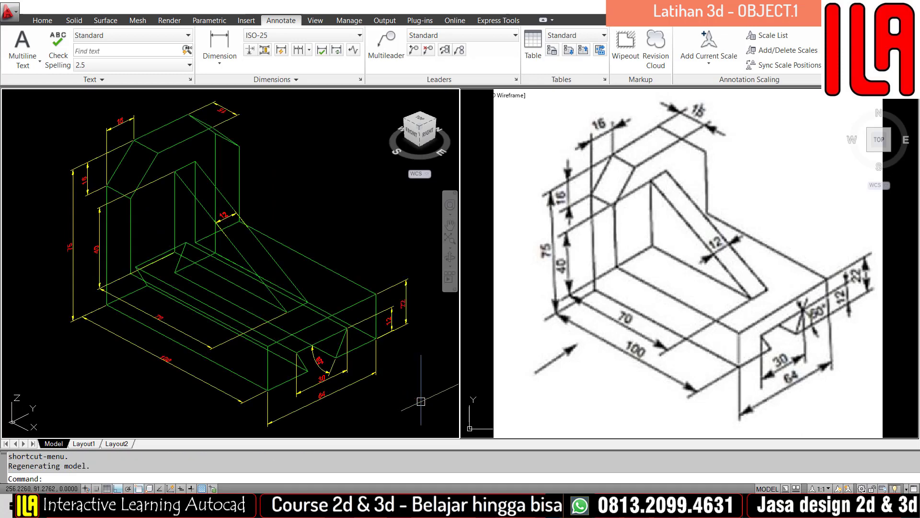